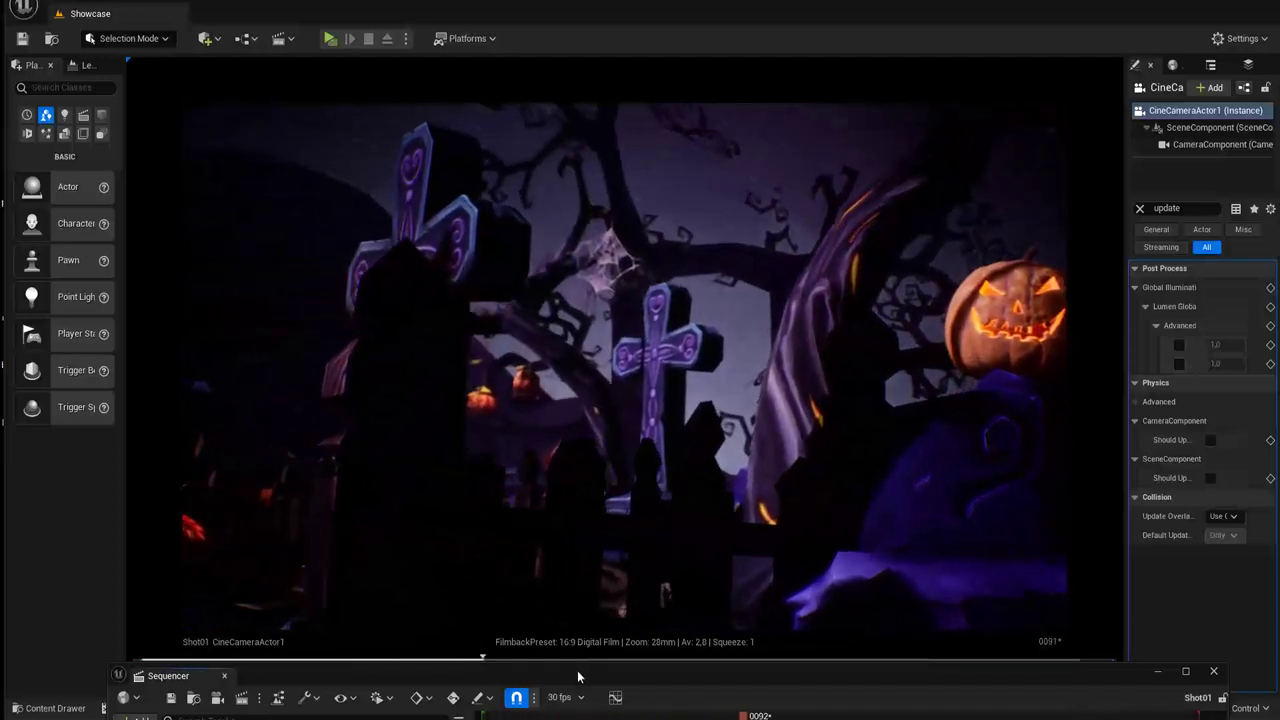
Enlarge the Sequencer to show the Value P2–P6 tracks, then pause playback at frame 0060
left_click_drag(570, 663, 505, 450)
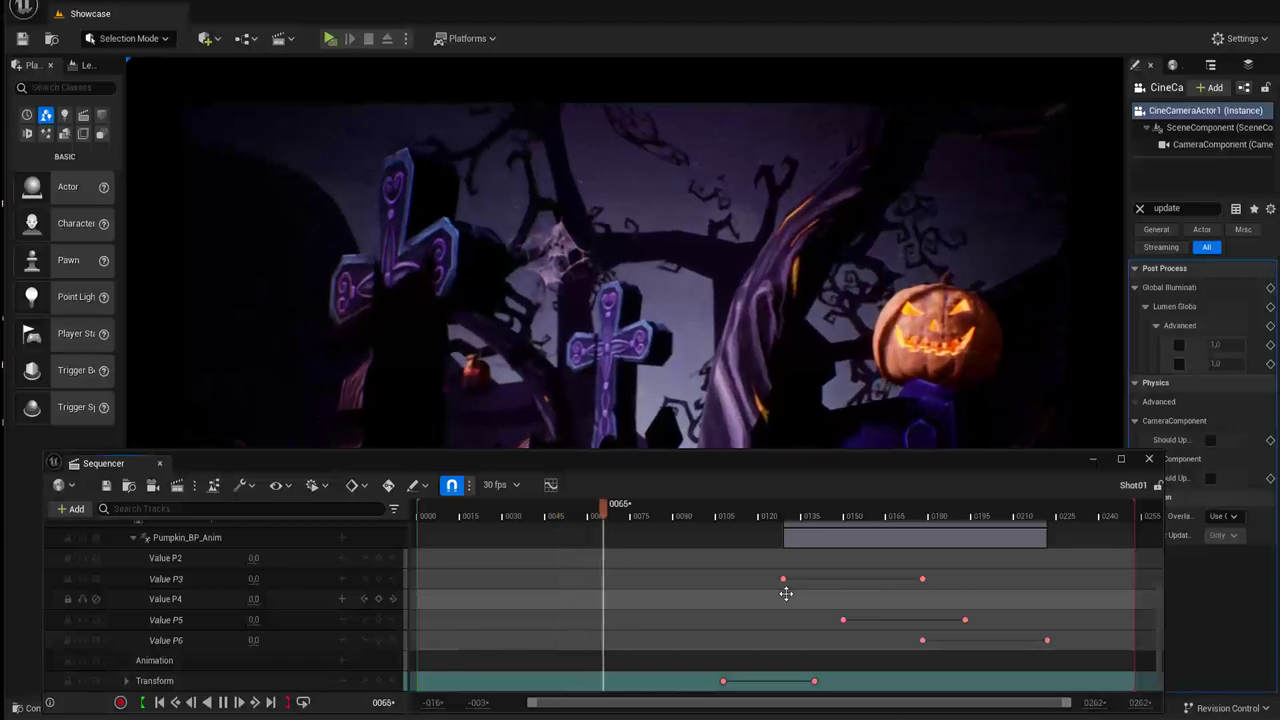
left_click_drag(780, 460, 812, 519)
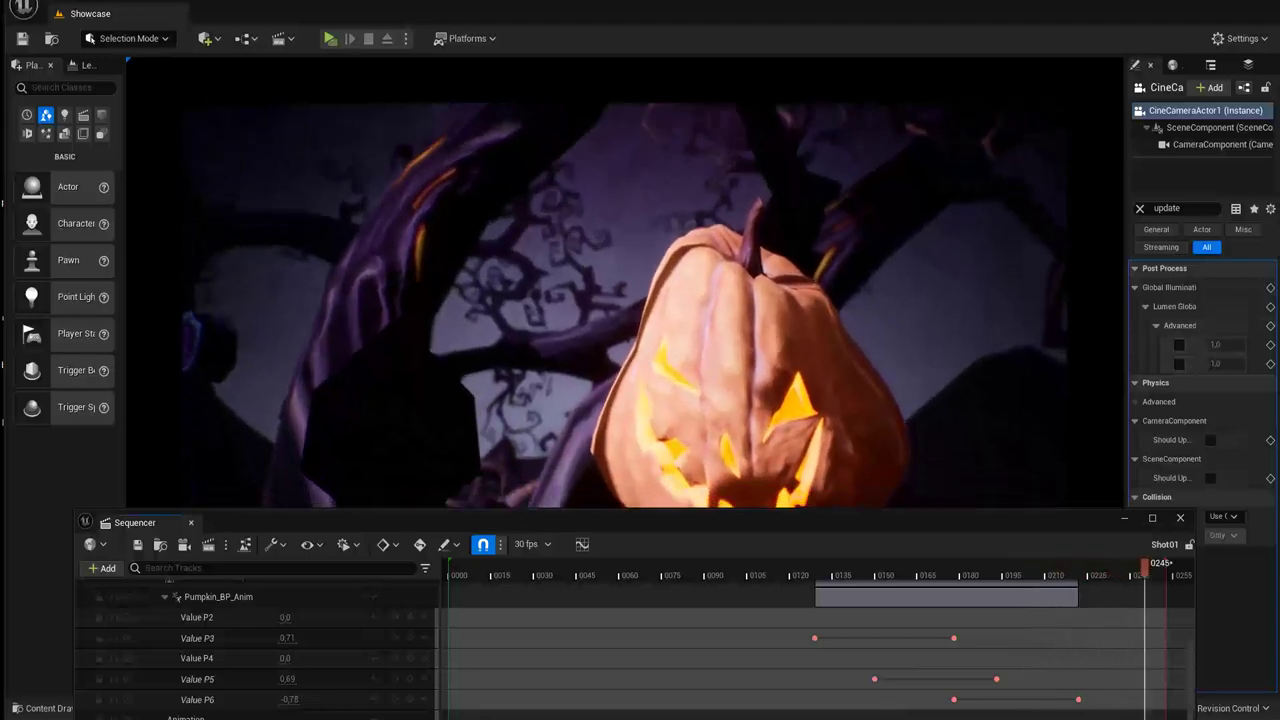
left_click(668, 531)
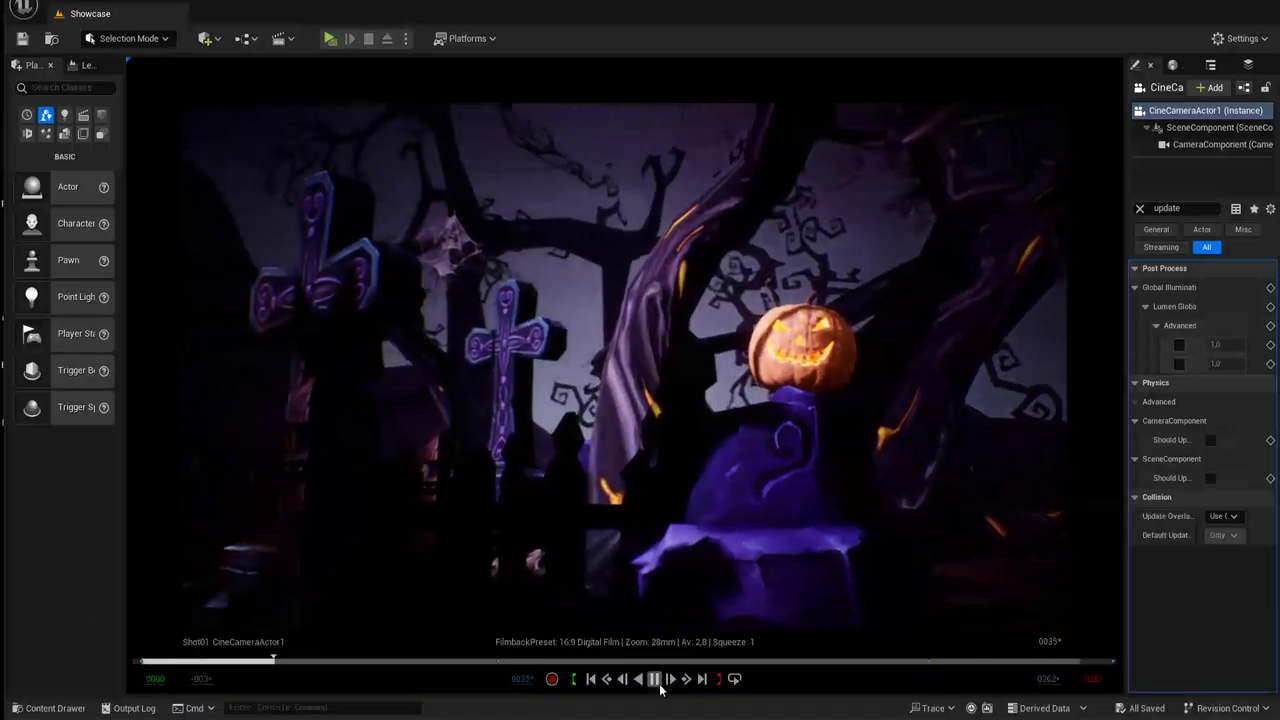
left_click(655, 678)
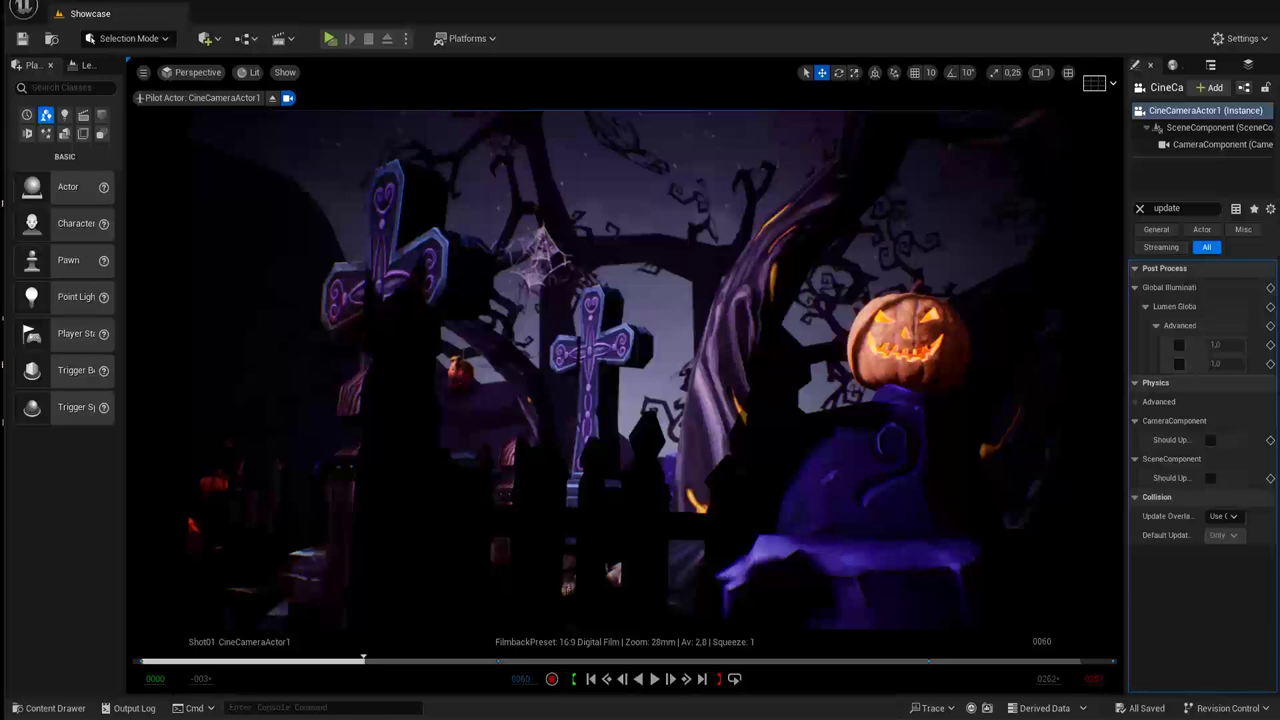
Switch to Default Viewport and fly the camera through the graveyard toward the pumpkin figure
left_click(193, 72)
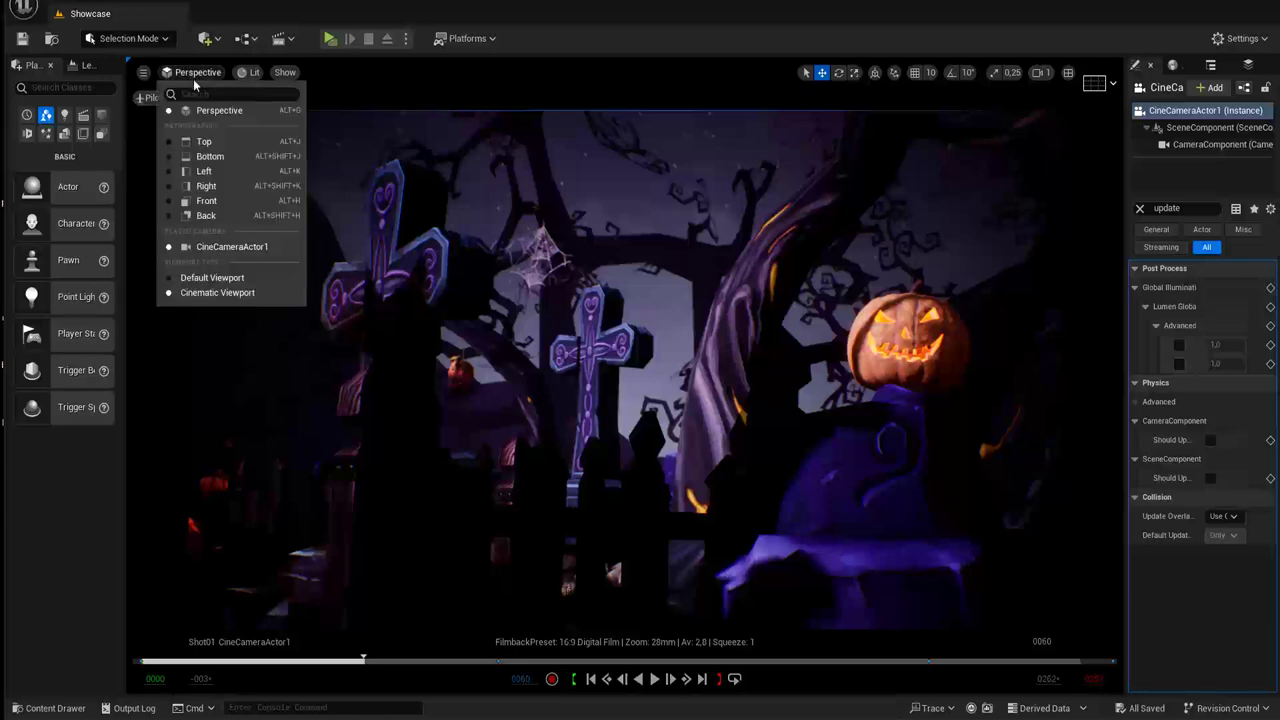
left_click(188, 278)
right_click_drag(624, 410, 660, 405)
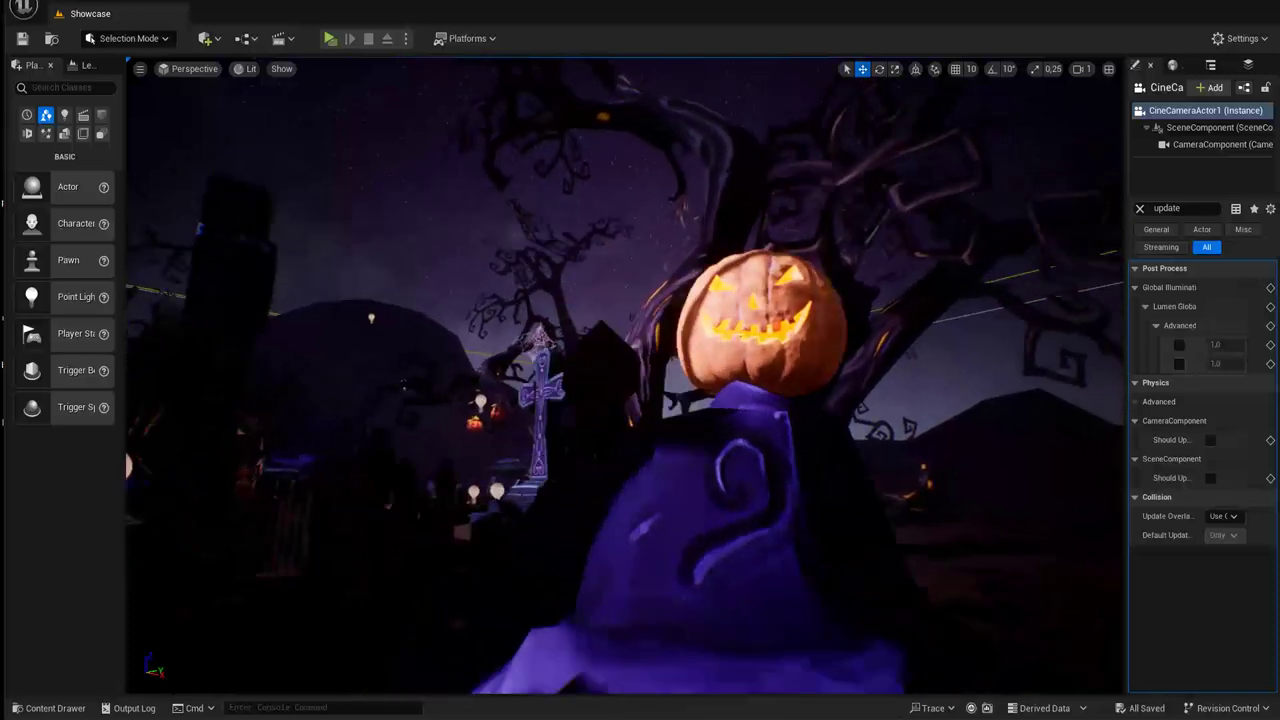
right_click_drag(660, 405, 660, 405)
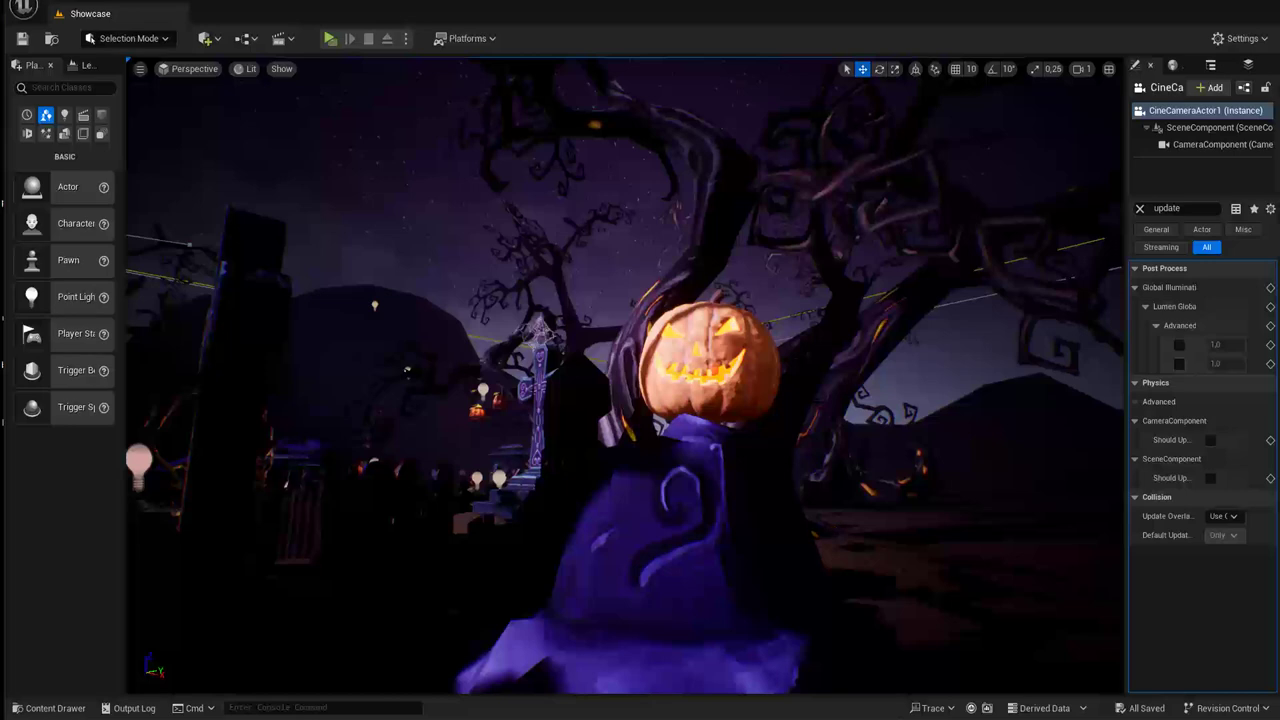
Open the Content Drawer and go into the Content > Export_FBX folder
left_click(50, 708)
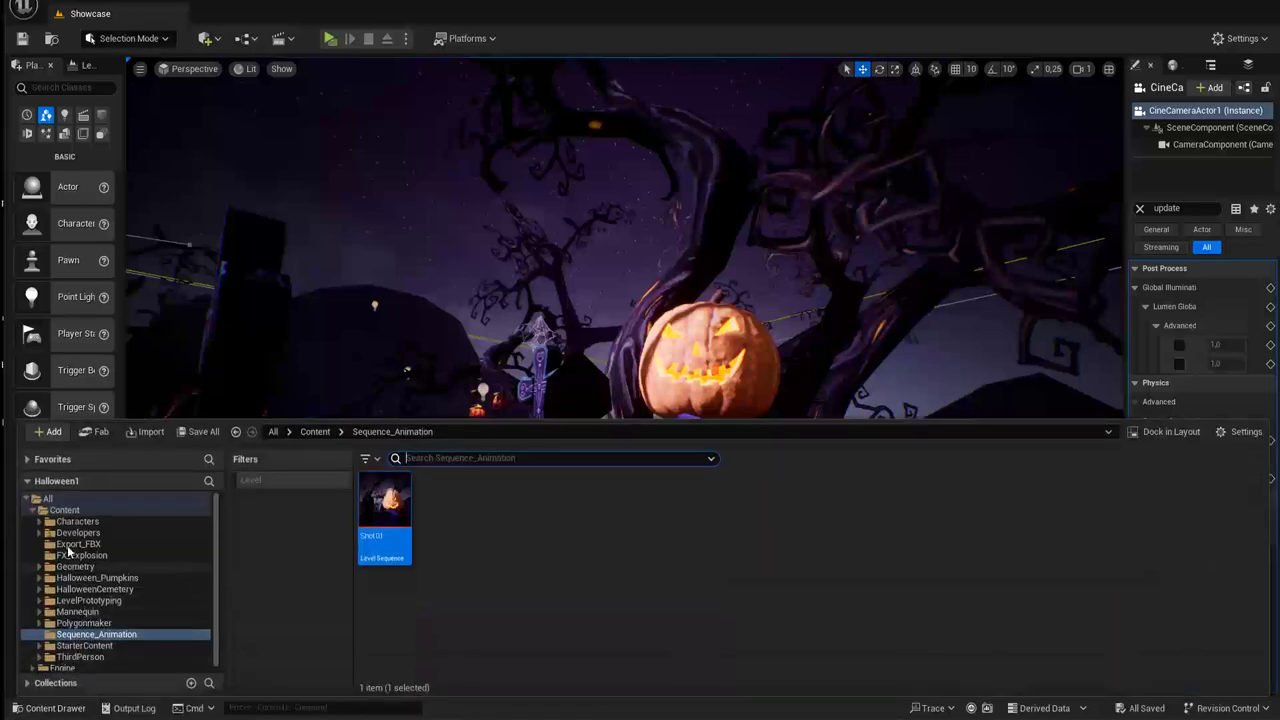
left_click(64, 510)
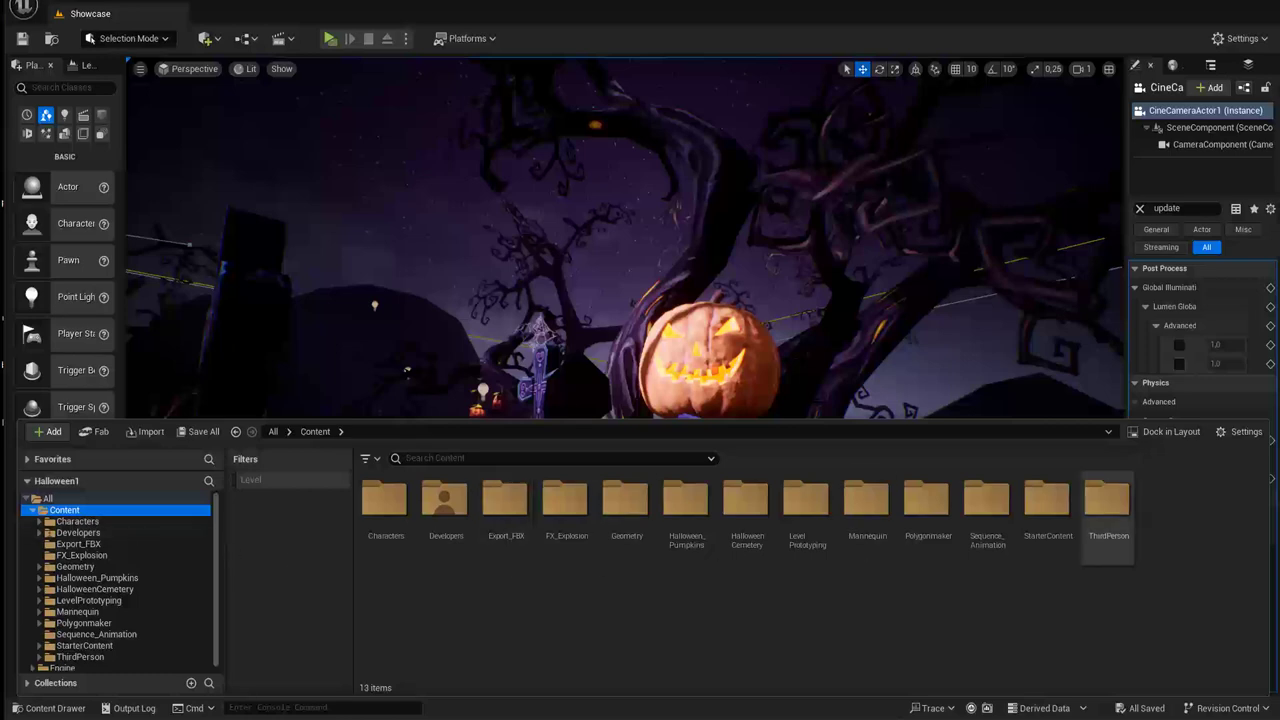
double_click(506, 498)
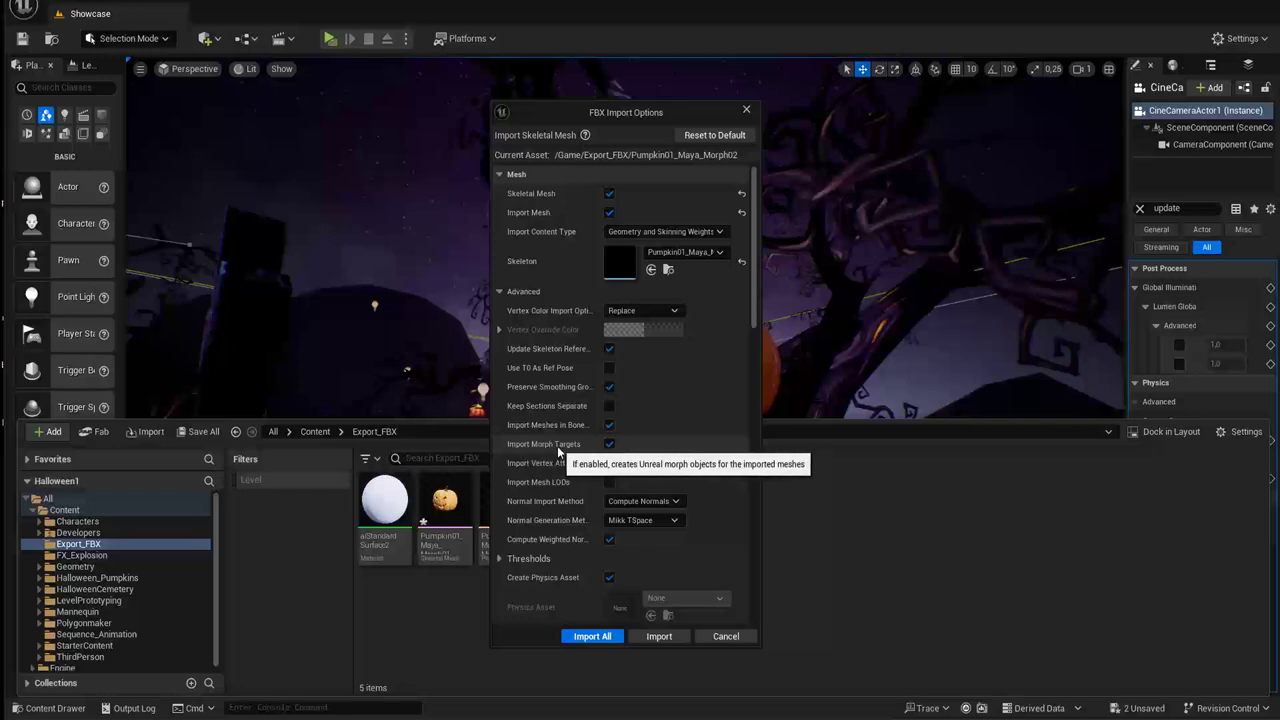
Import All the pumpkin FBX, close the Message Log, and inspect the new assets' info
left_click(594, 637)
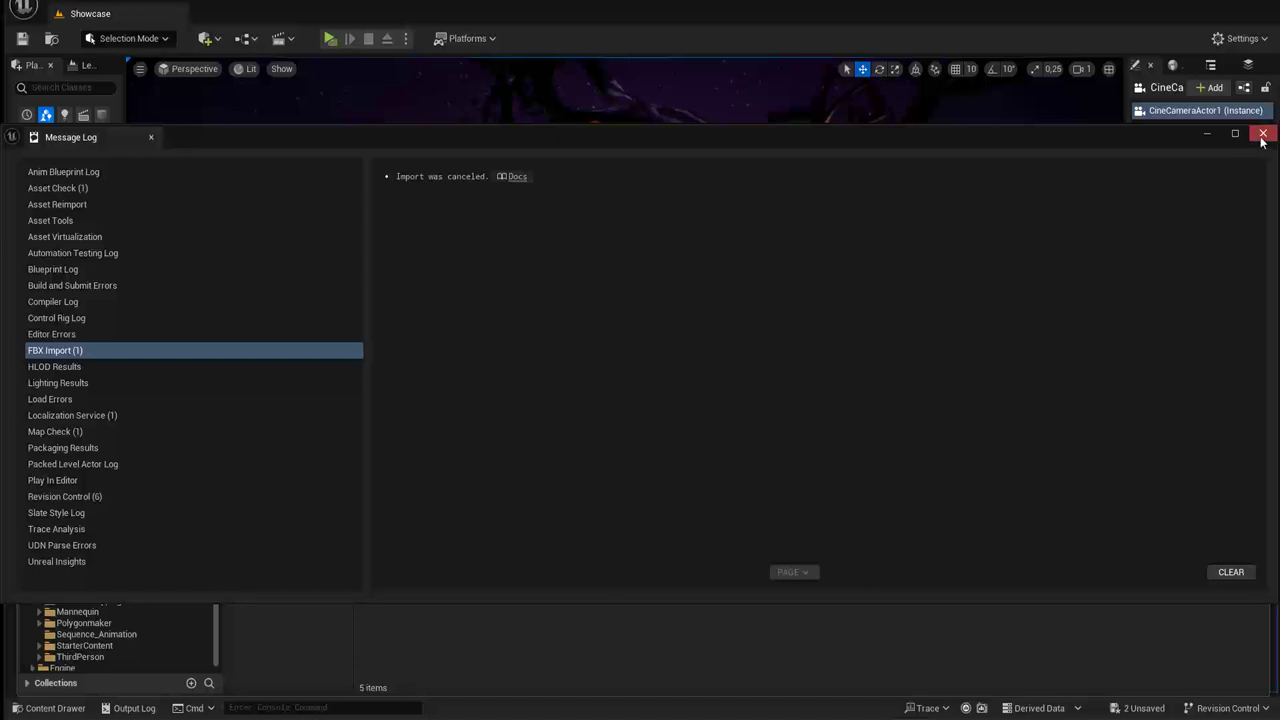
left_click(1262, 133)
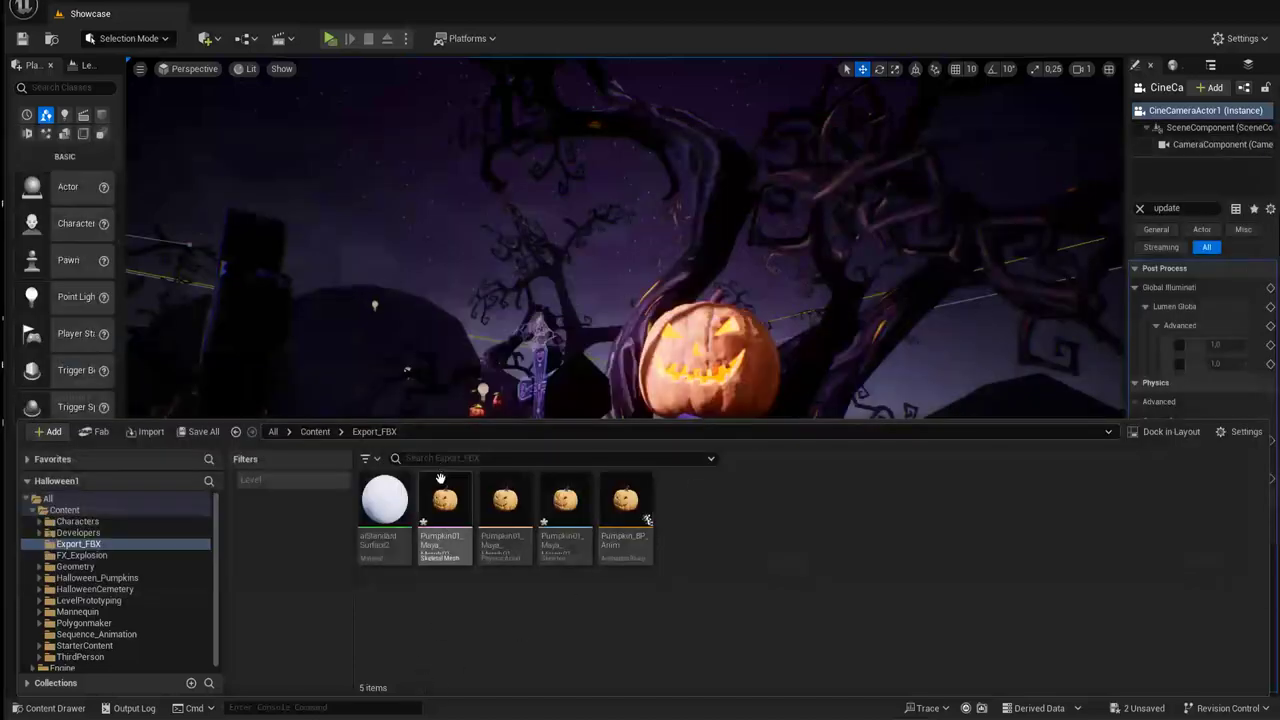
mouse_move(444, 497)
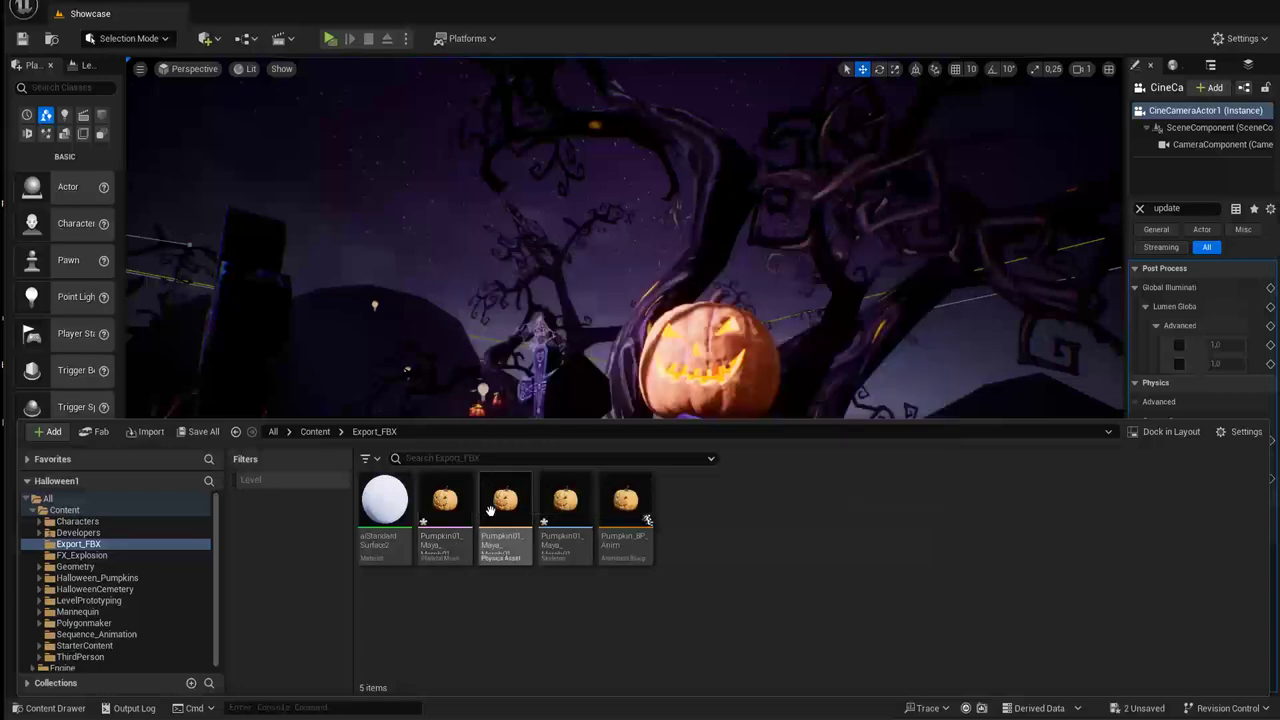
mouse_move(505, 500)
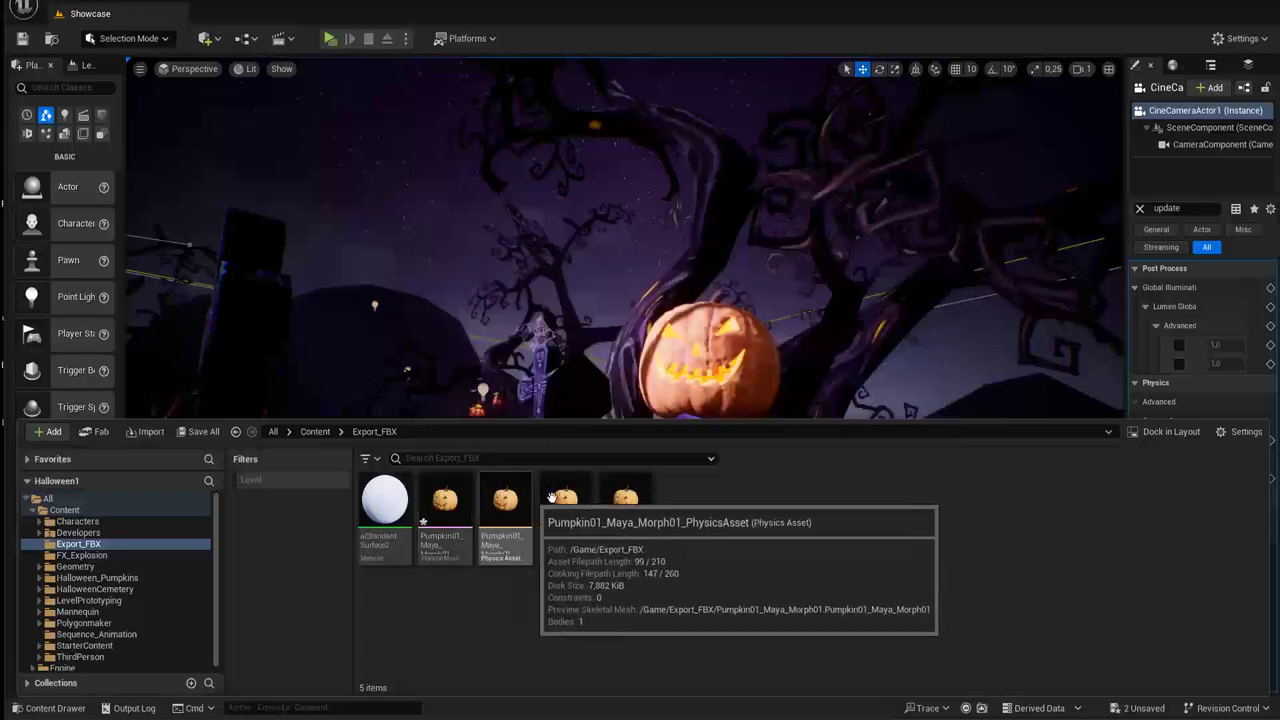
mouse_move(565, 498)
mouse_move(613, 498)
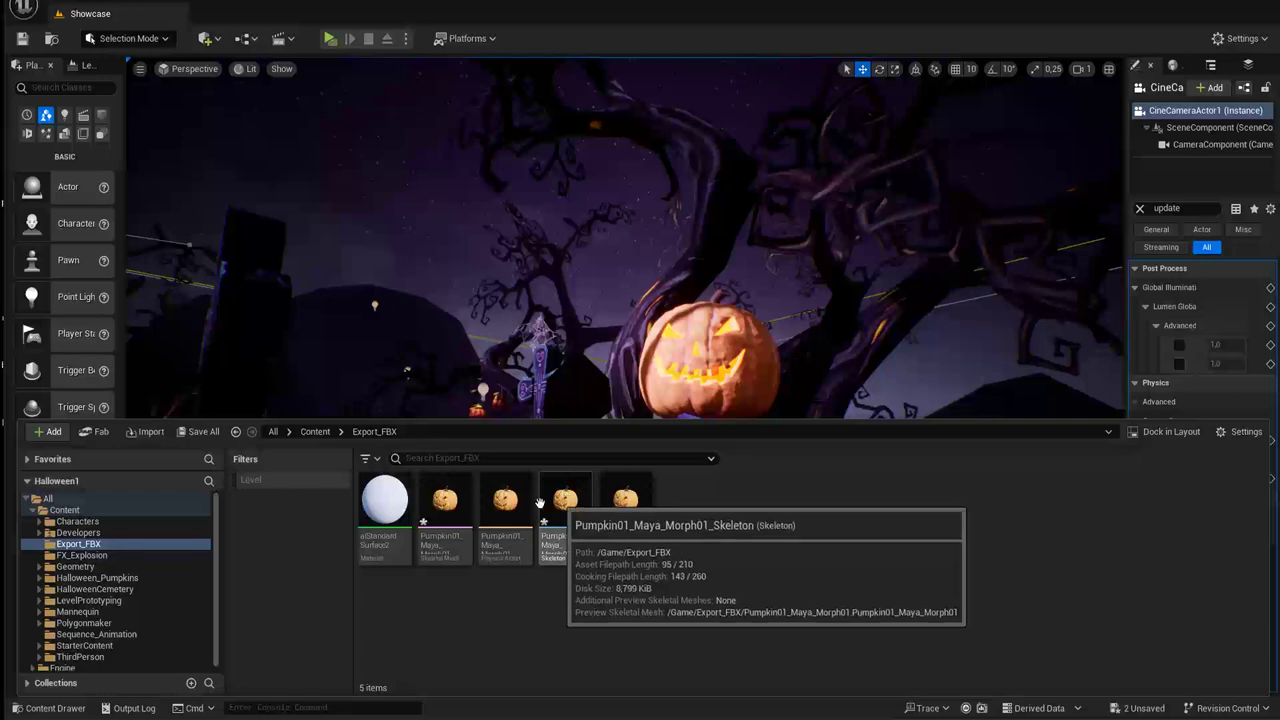
Open Pumpkin01_Maya_Morph01, view its root-only Skeleton Tree, and widen and orbit the preview
double_click(445, 501)
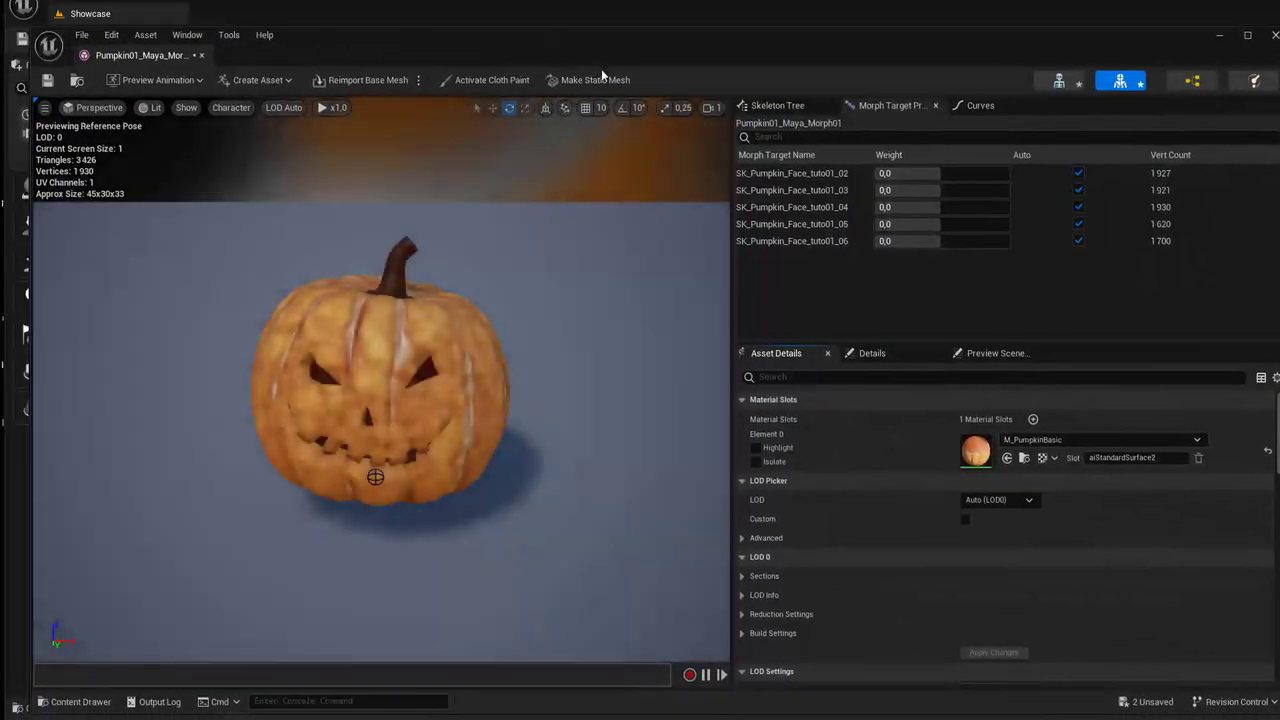
left_click(766, 106)
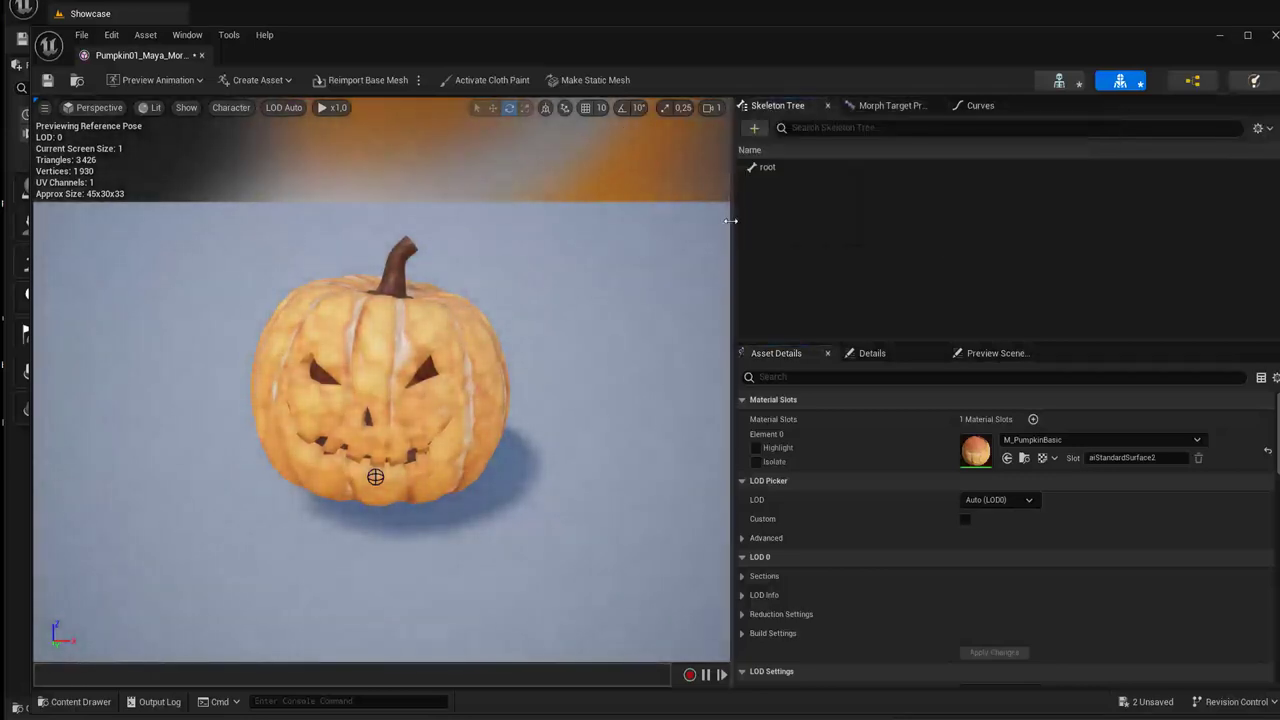
left_click_drag(730, 220, 938, 242)
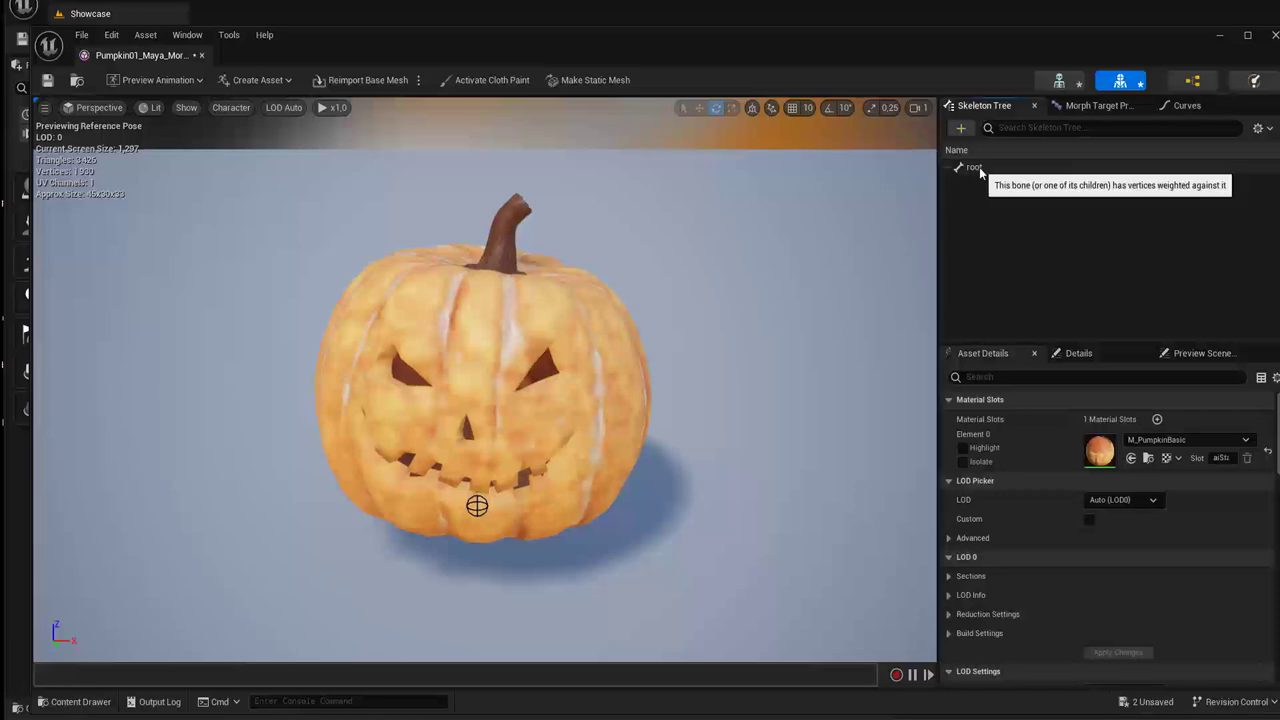
left_click_drag(534, 516, 534, 470)
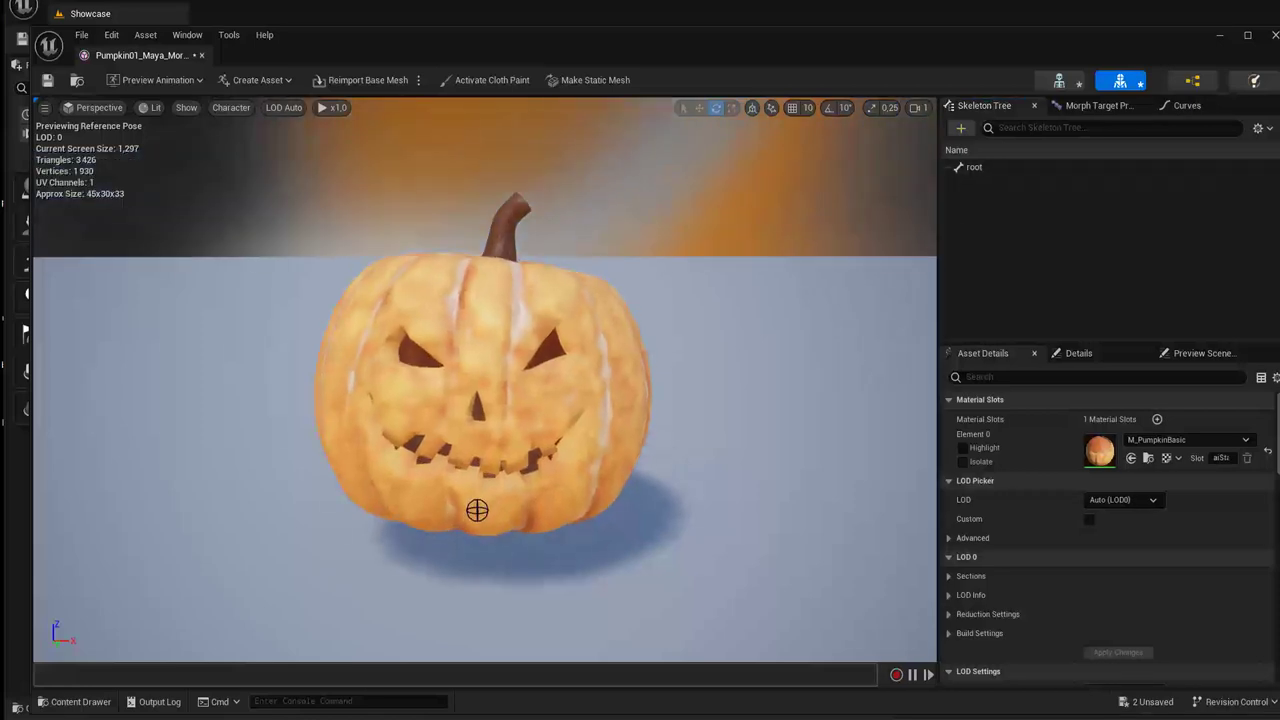
left_click_drag(518, 527, 518, 517)
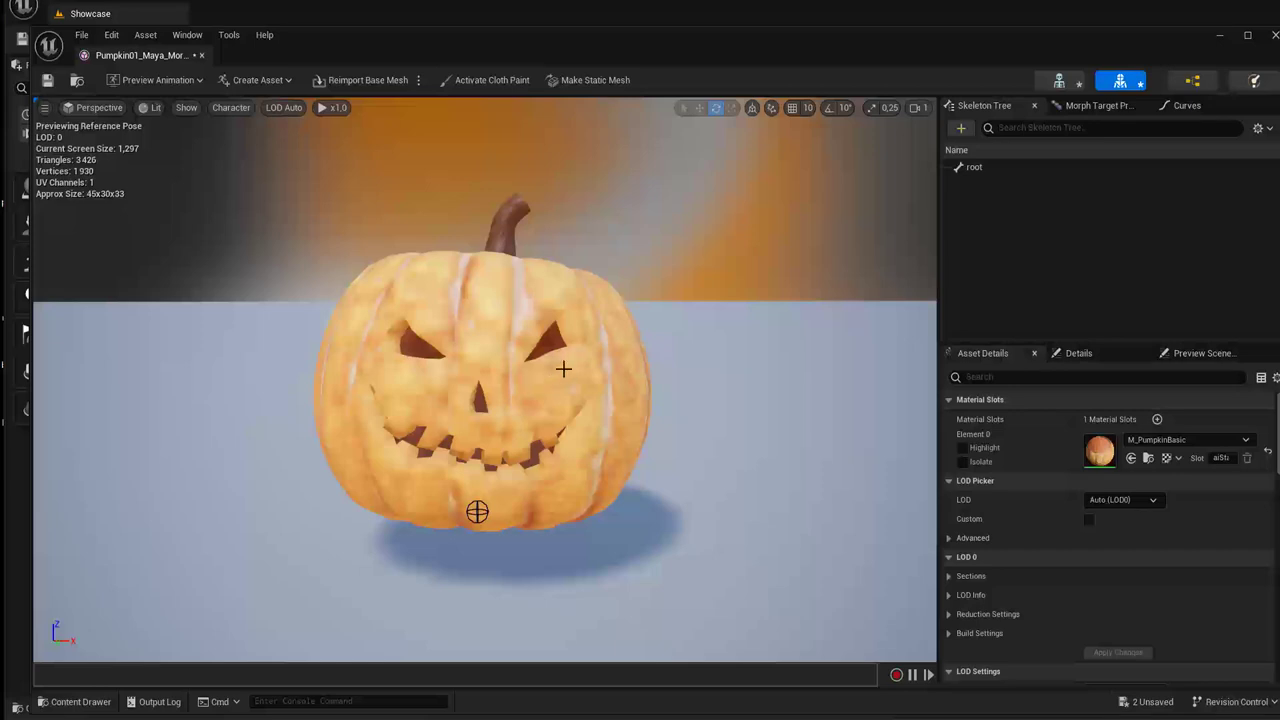
Widen the Morph Target Preview list and vary the _02 weight to stretch and squash the pumpkin
left_click(1073, 110)
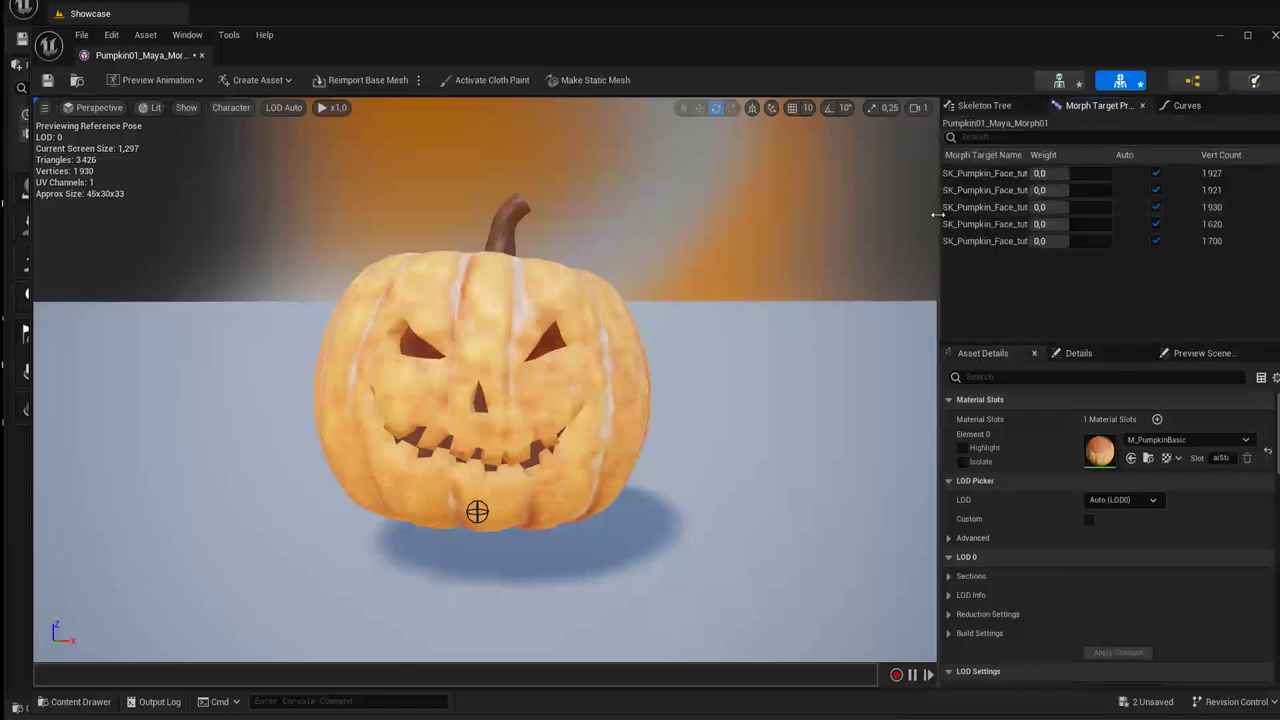
left_click_drag(938, 214, 750, 224)
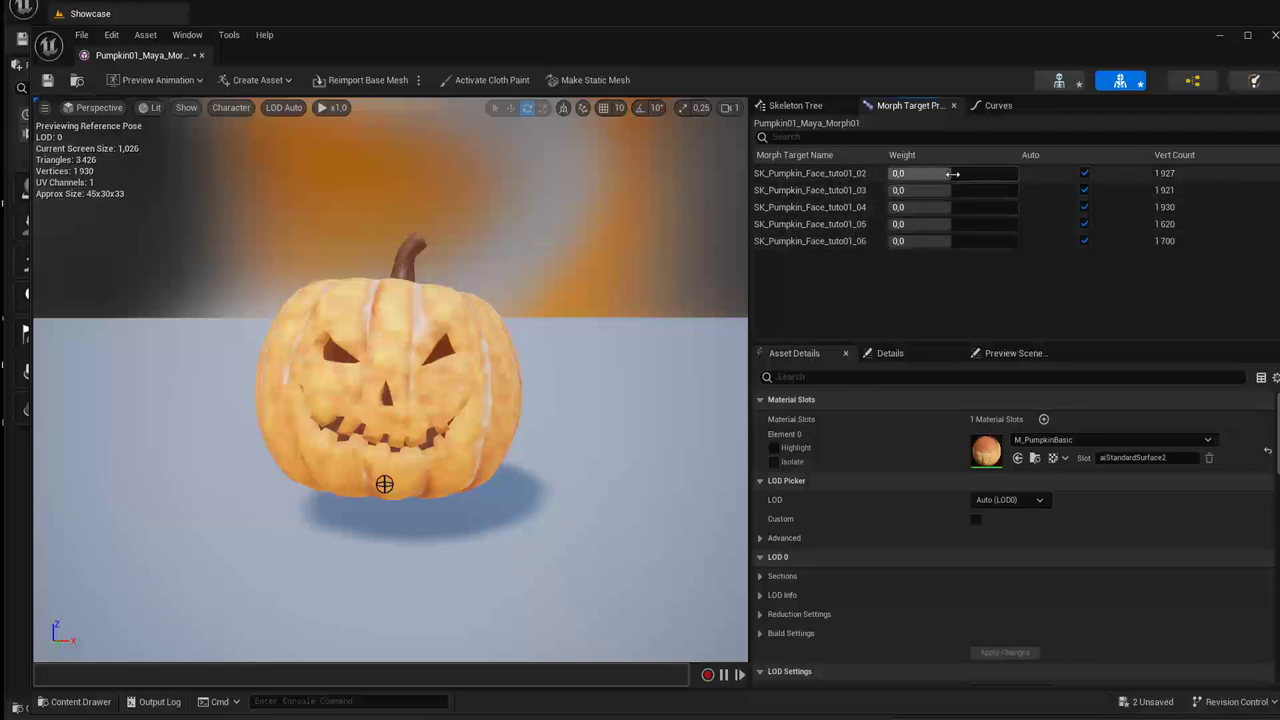
mouse_move(953, 174)
left_mouse_down()
mouse_move(1003, 174)
mouse_move(905, 174)
left_mouse_up()
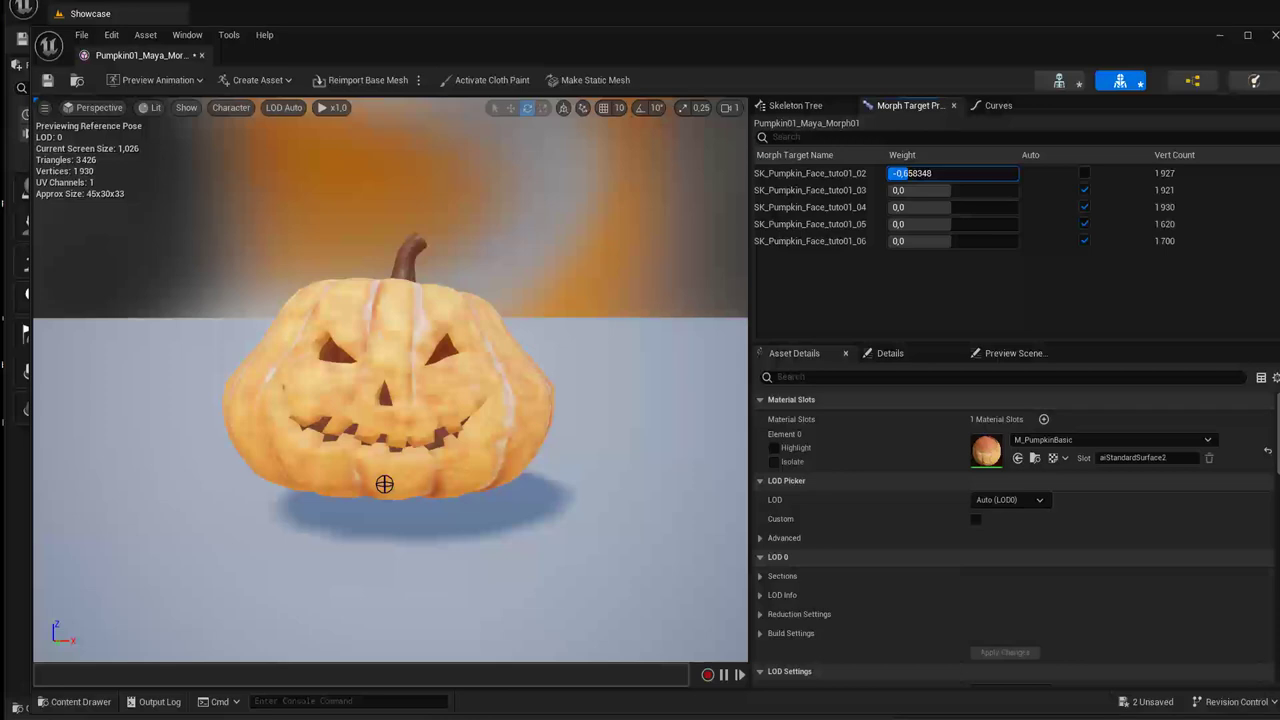
left_click_drag(910, 174, 973, 174)
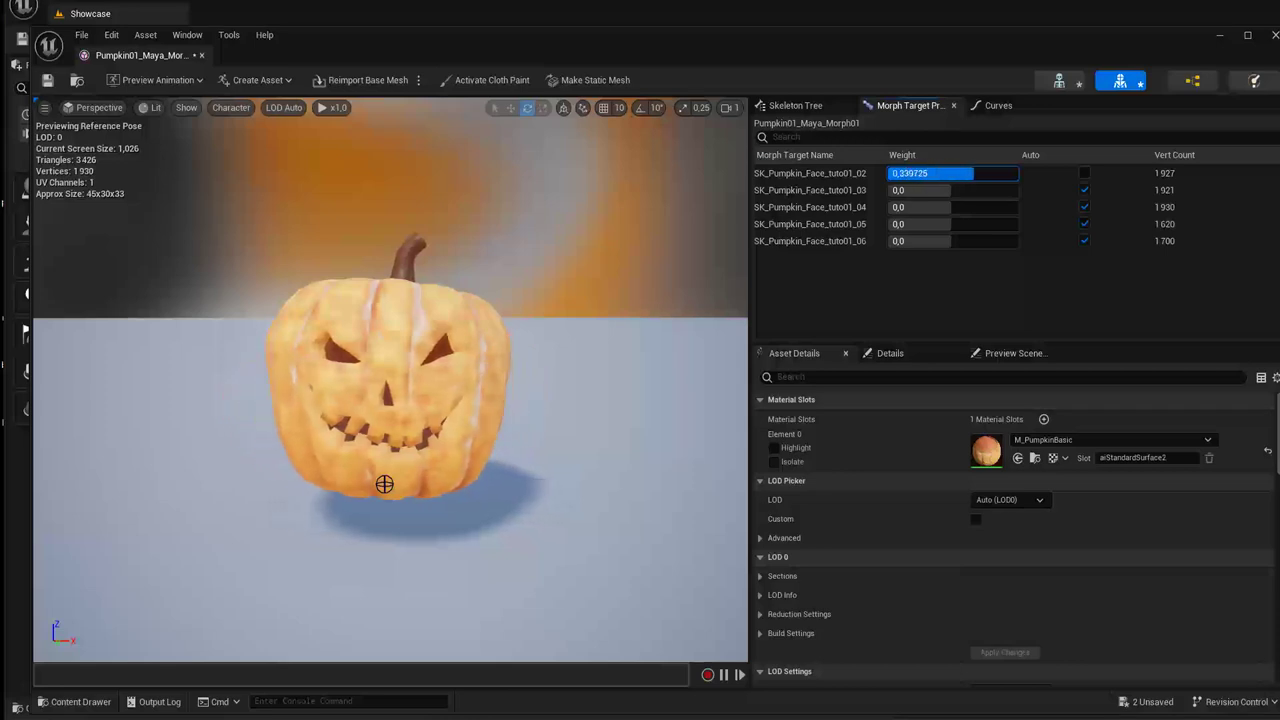
mouse_move(973, 174)
left_mouse_down()
mouse_move(951, 190)
mouse_move(963, 207)
mouse_move(950, 224)
mouse_move(975, 224)
left_mouse_up()
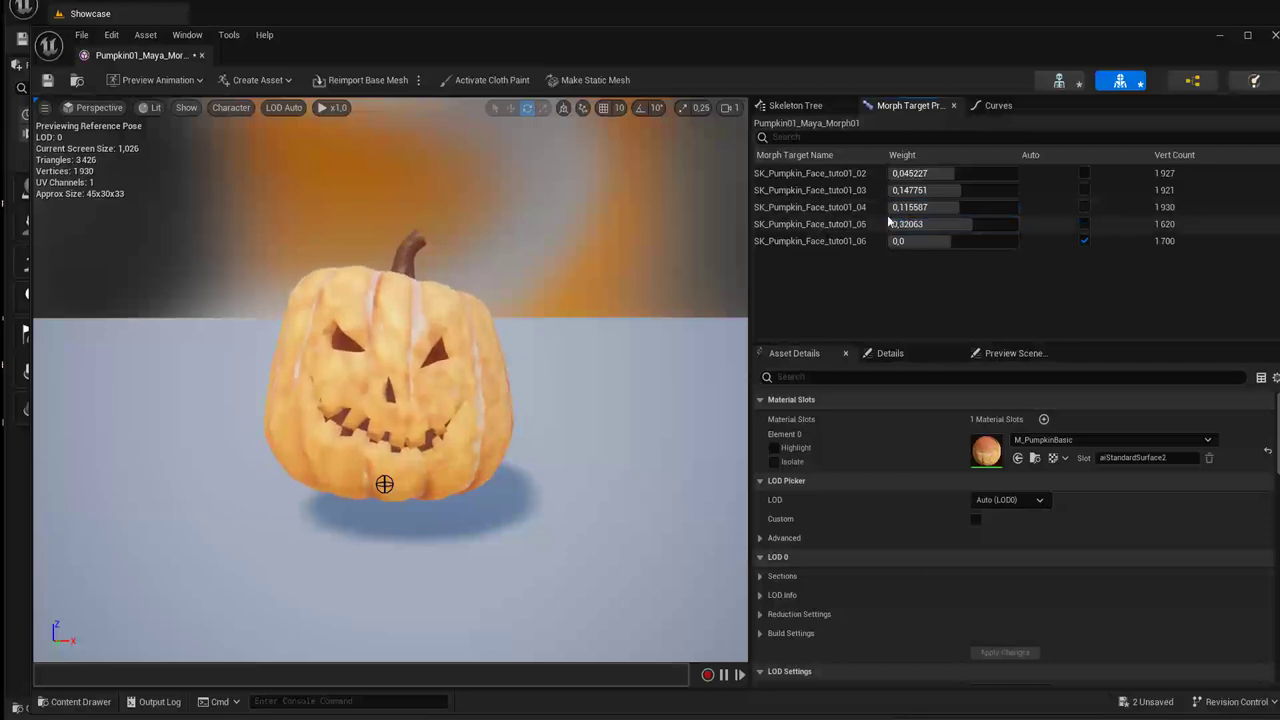
Reset morph targets _02–_05 to Auto, then check the Value P3 track in Sequencer
left_click(1085, 173)
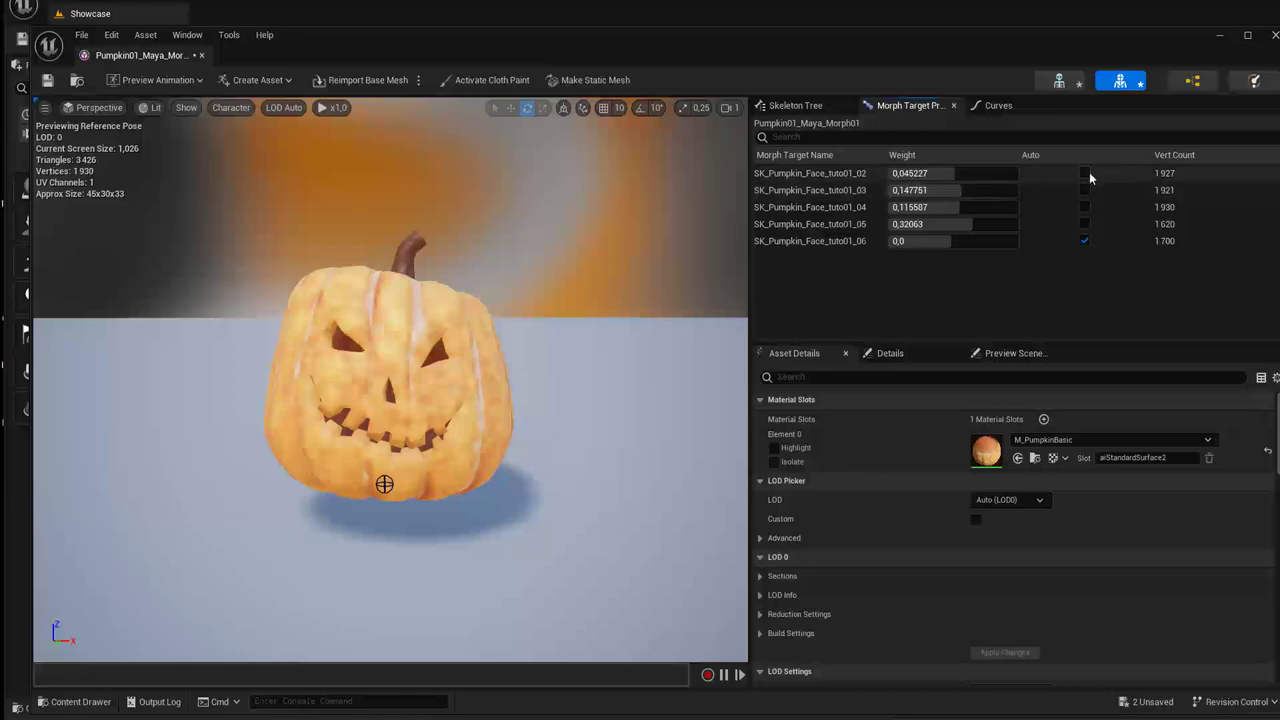
left_click(1085, 190)
left_click(1085, 208)
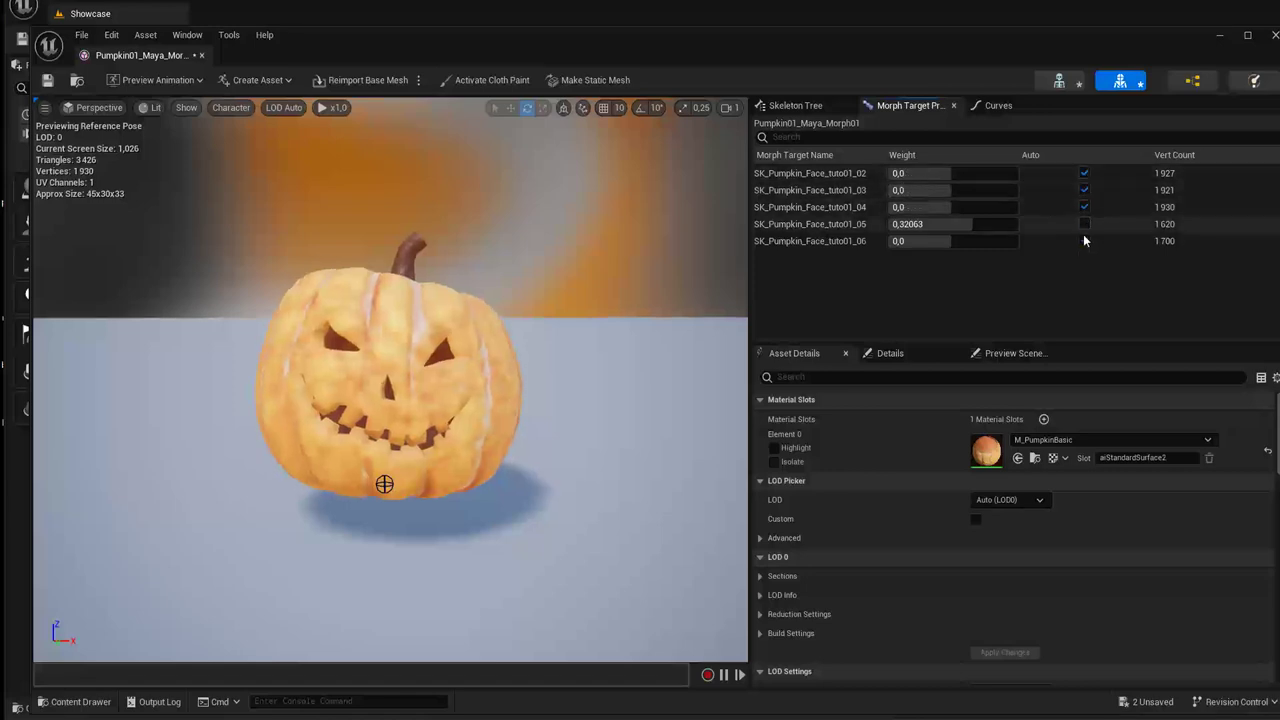
left_click(1085, 224)
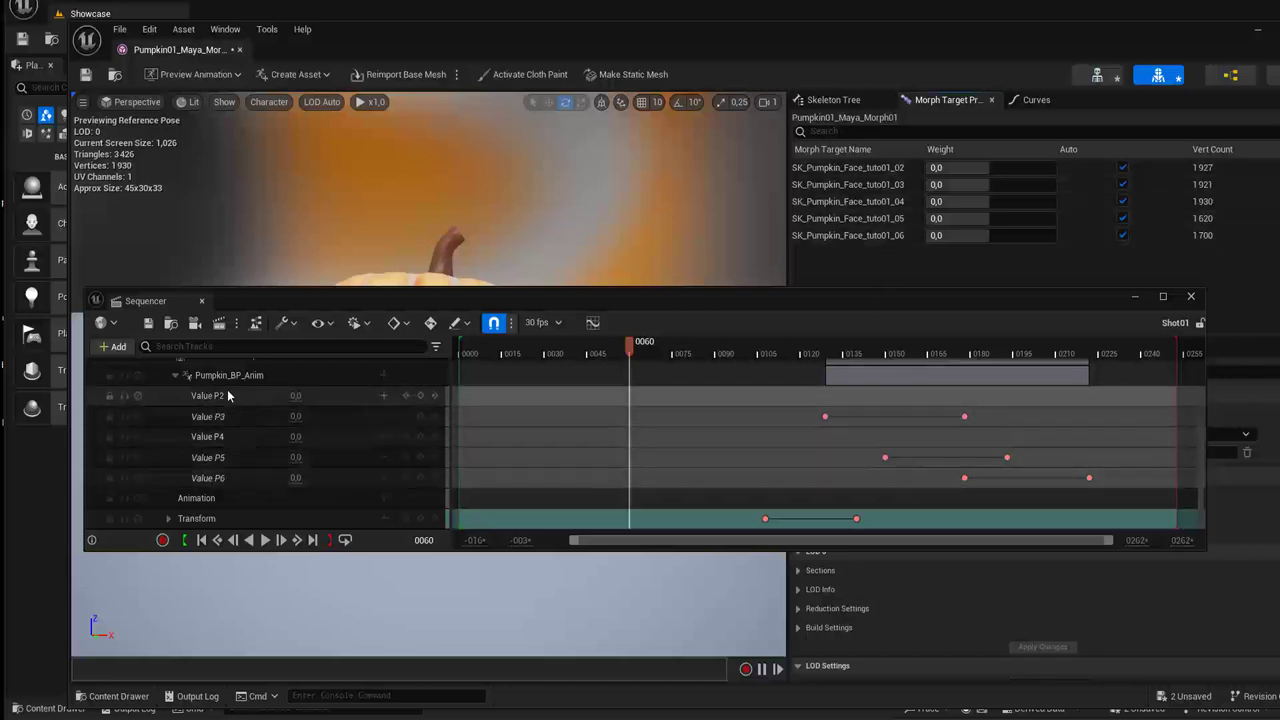
left_click(208, 416)
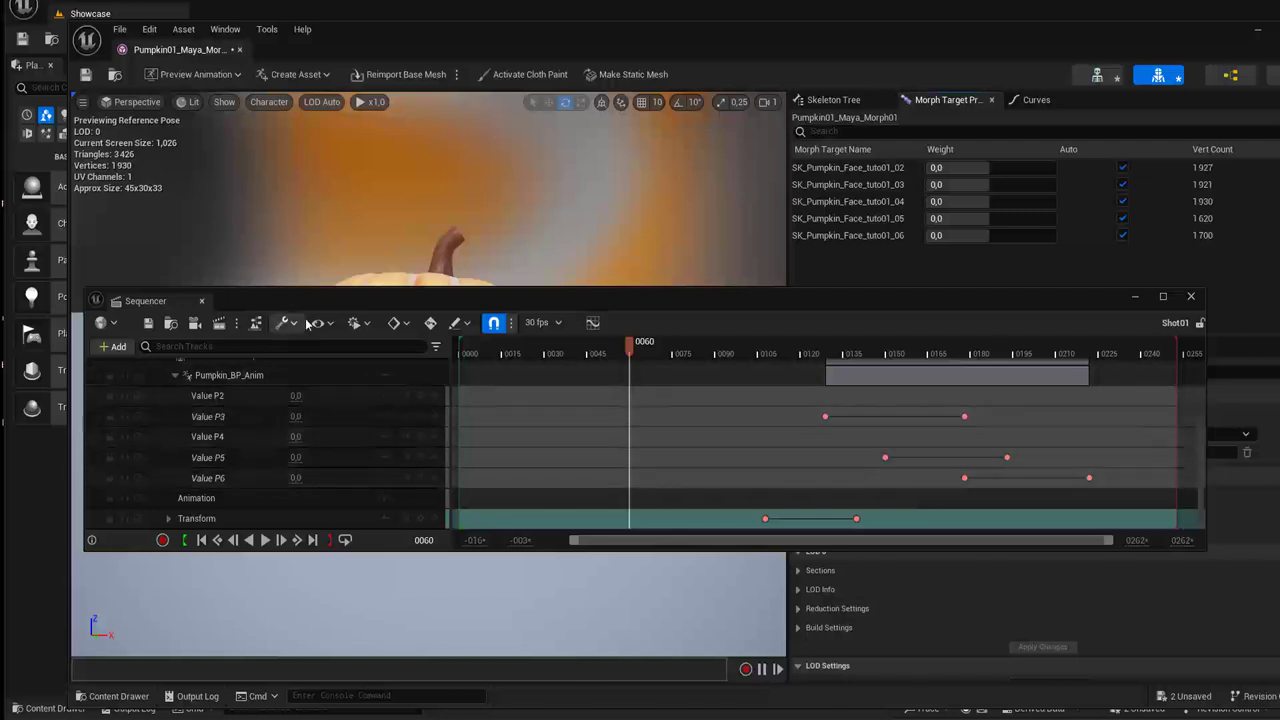
left_click_drag(314, 300, 1279, 330)
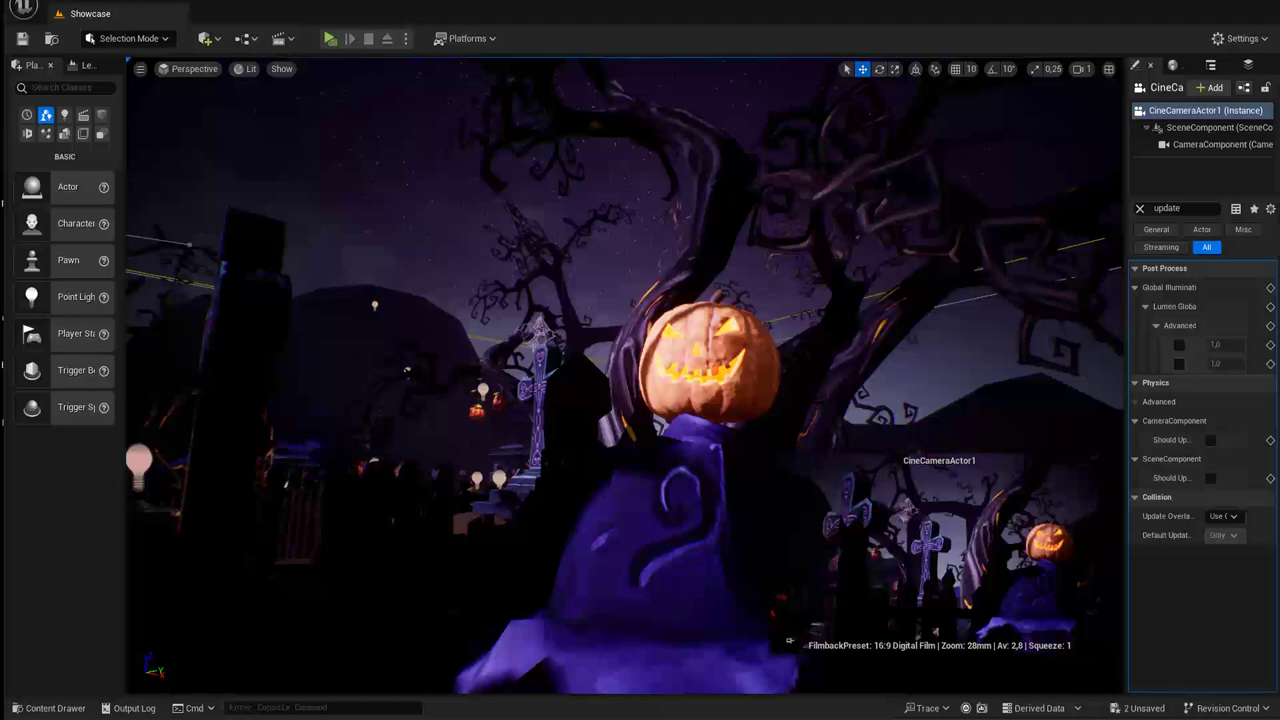
Create the Pumpkin_BP_Anim Anim Blueprint from Pumpkin01_Maya_Morph01 and select it
left_click(55, 708)
mouse_move(443, 503)
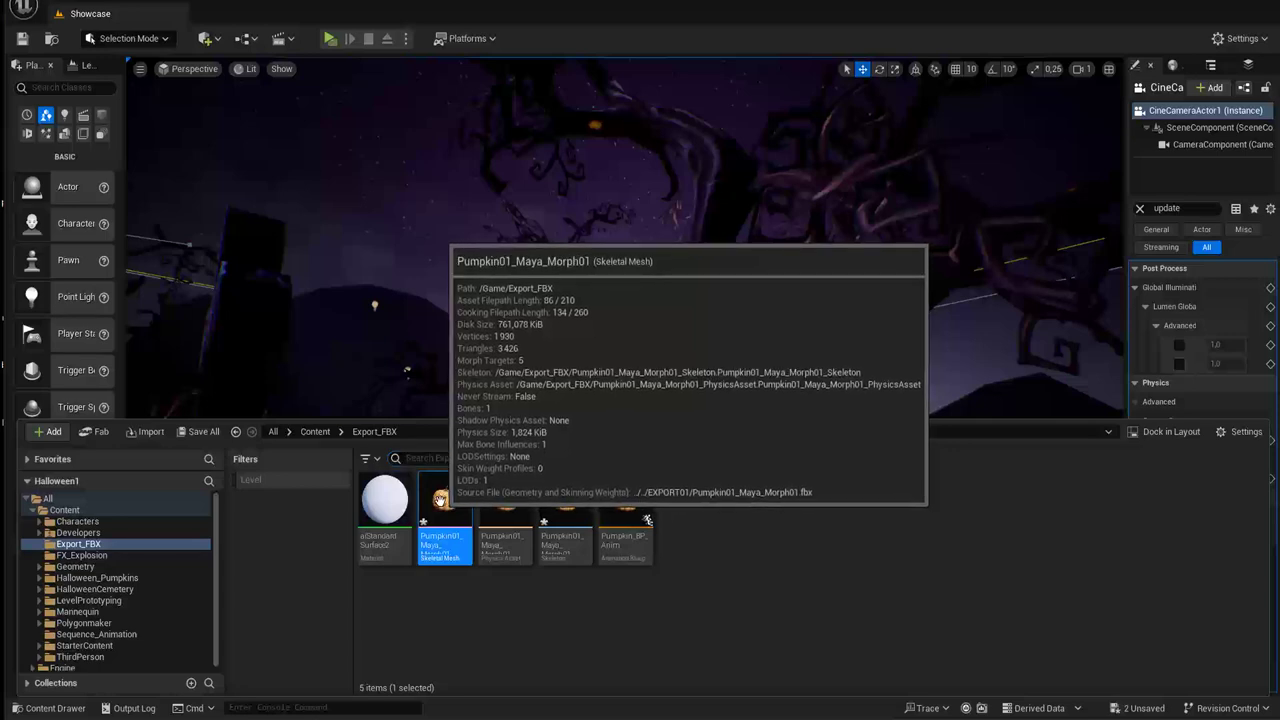
right_click(440, 501)
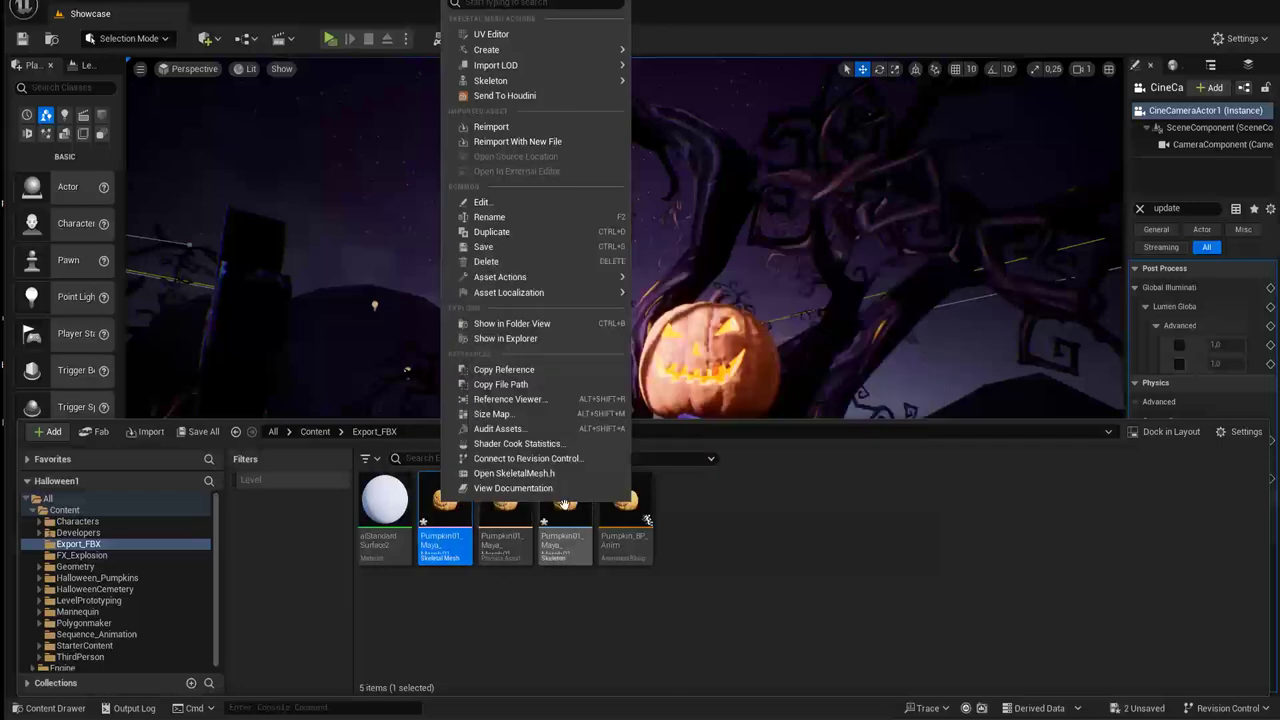
mouse_move(568, 510)
left_click(520, 610)
mouse_move(456, 500)
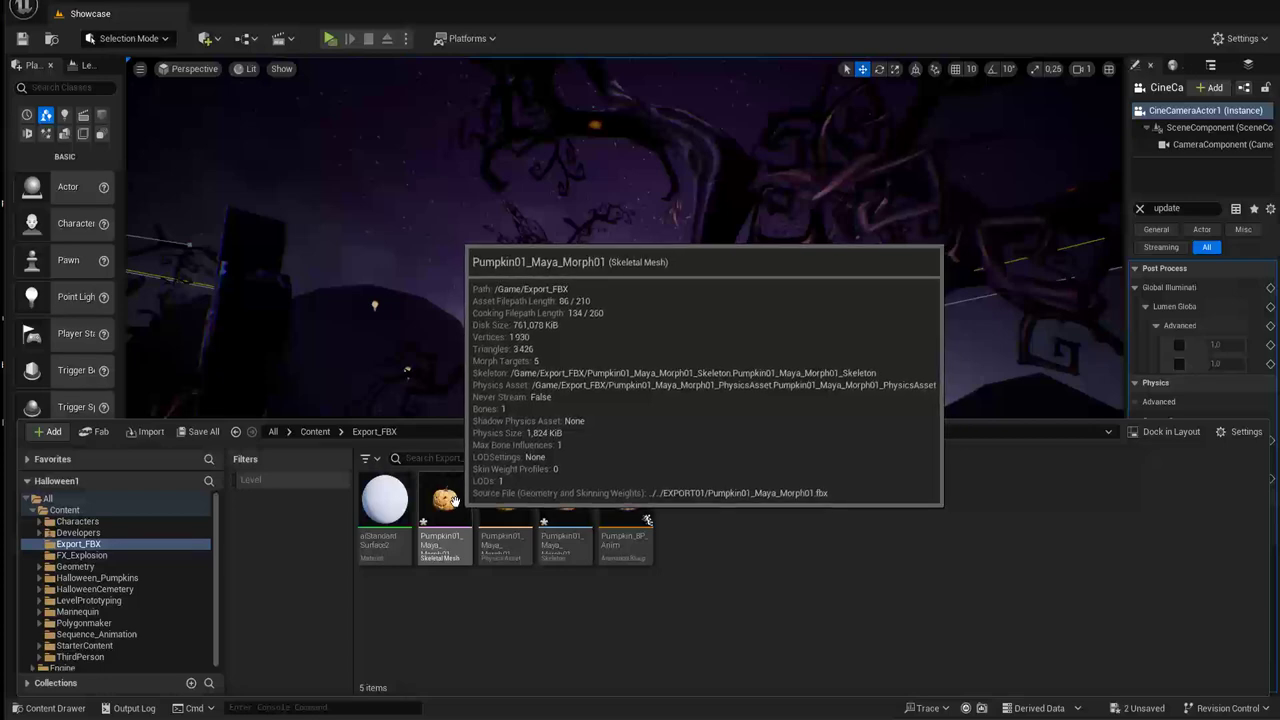
right_click(443, 506)
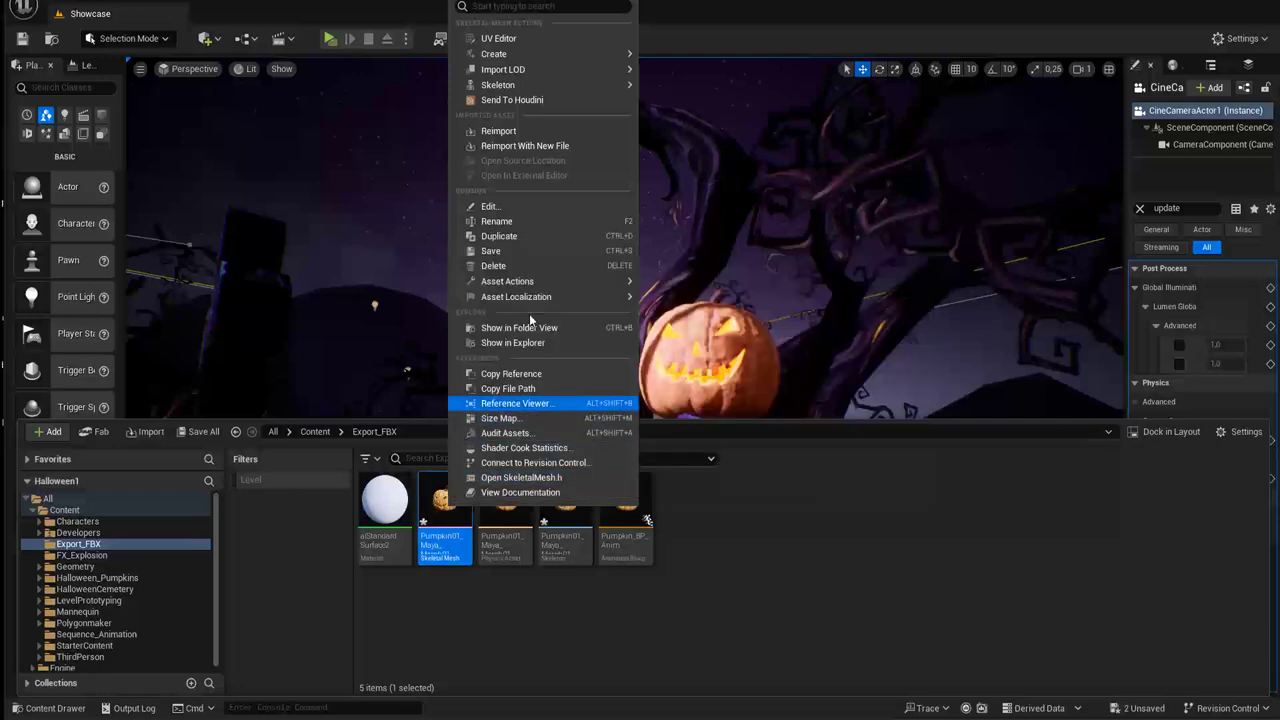
mouse_move(531, 52)
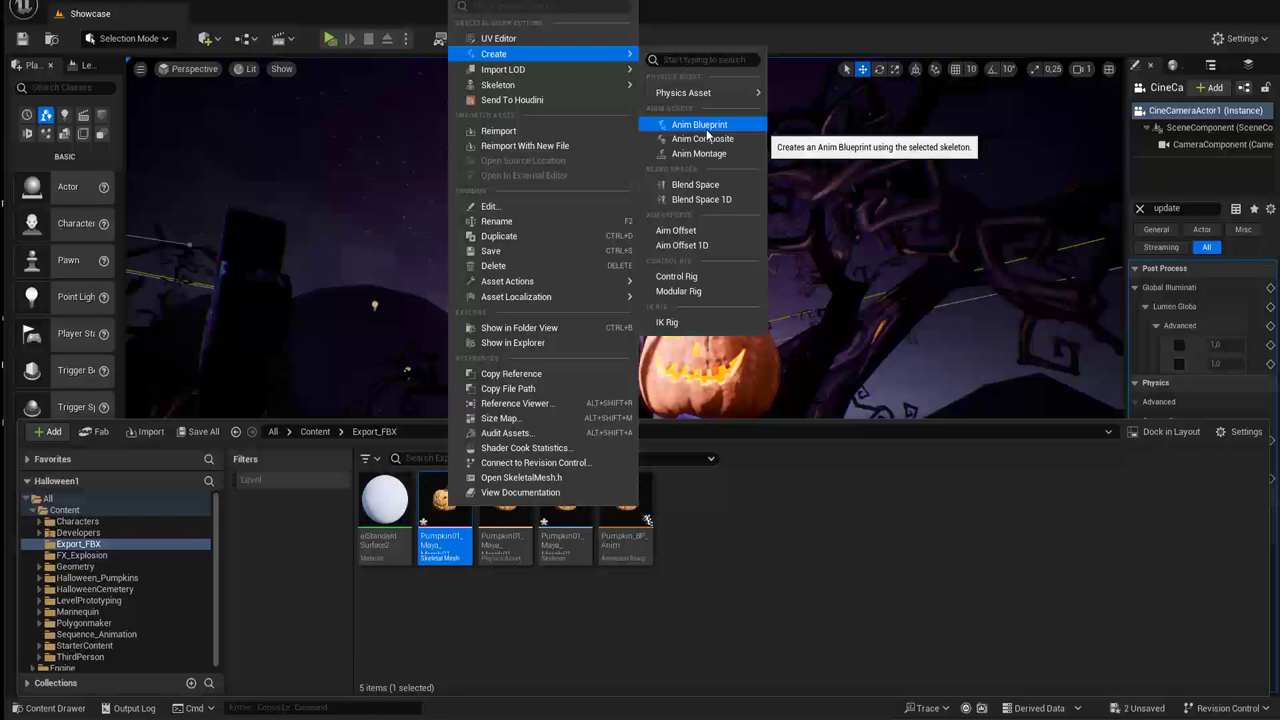
left_click(700, 125)
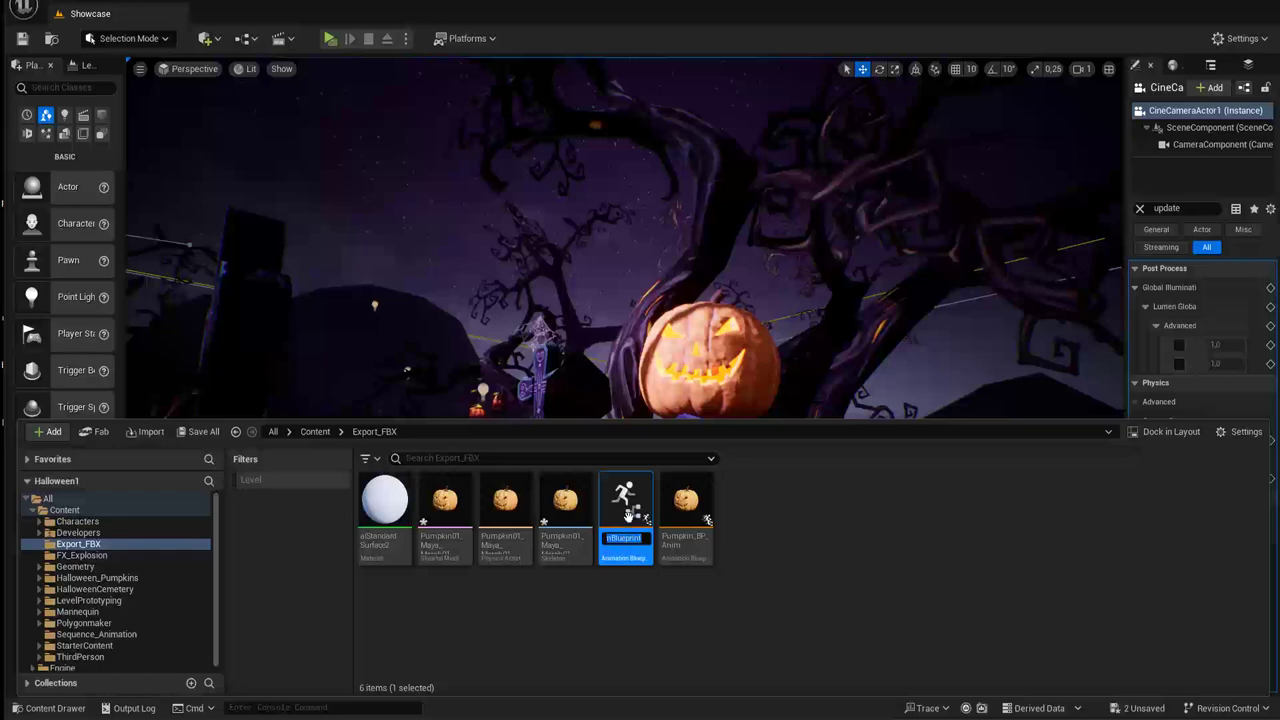
key("Return")
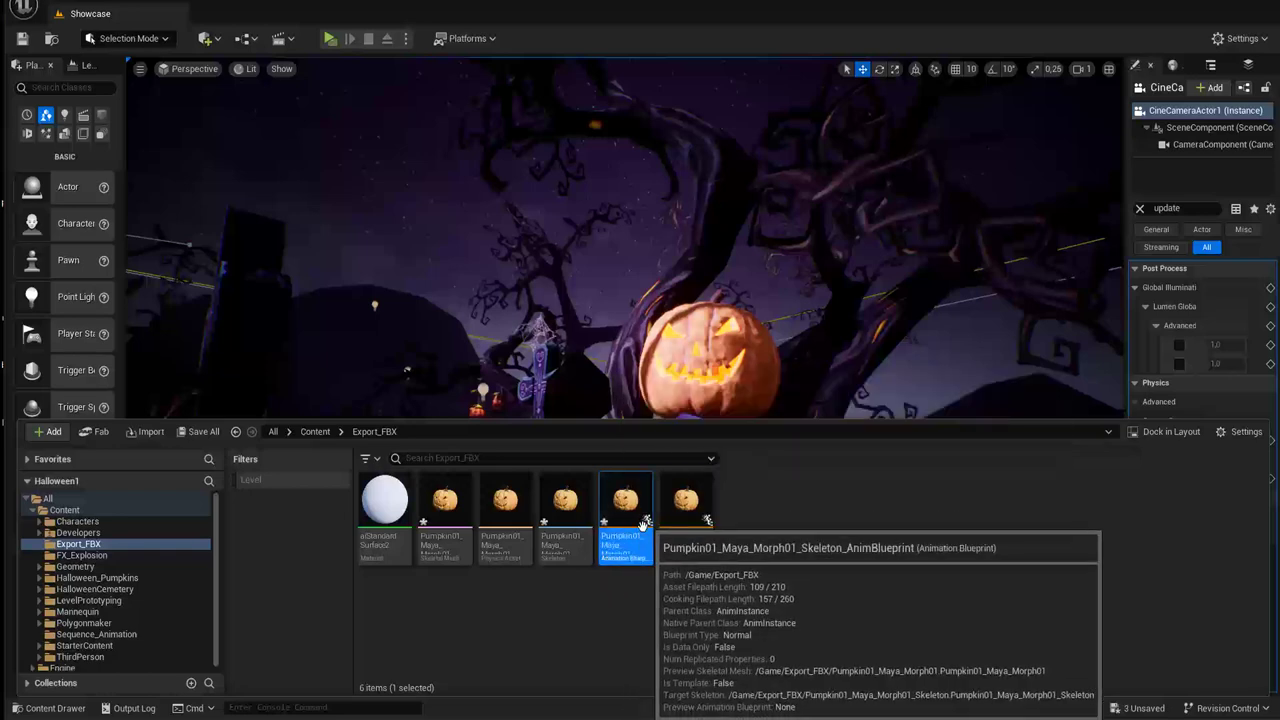
left_click(686, 502)
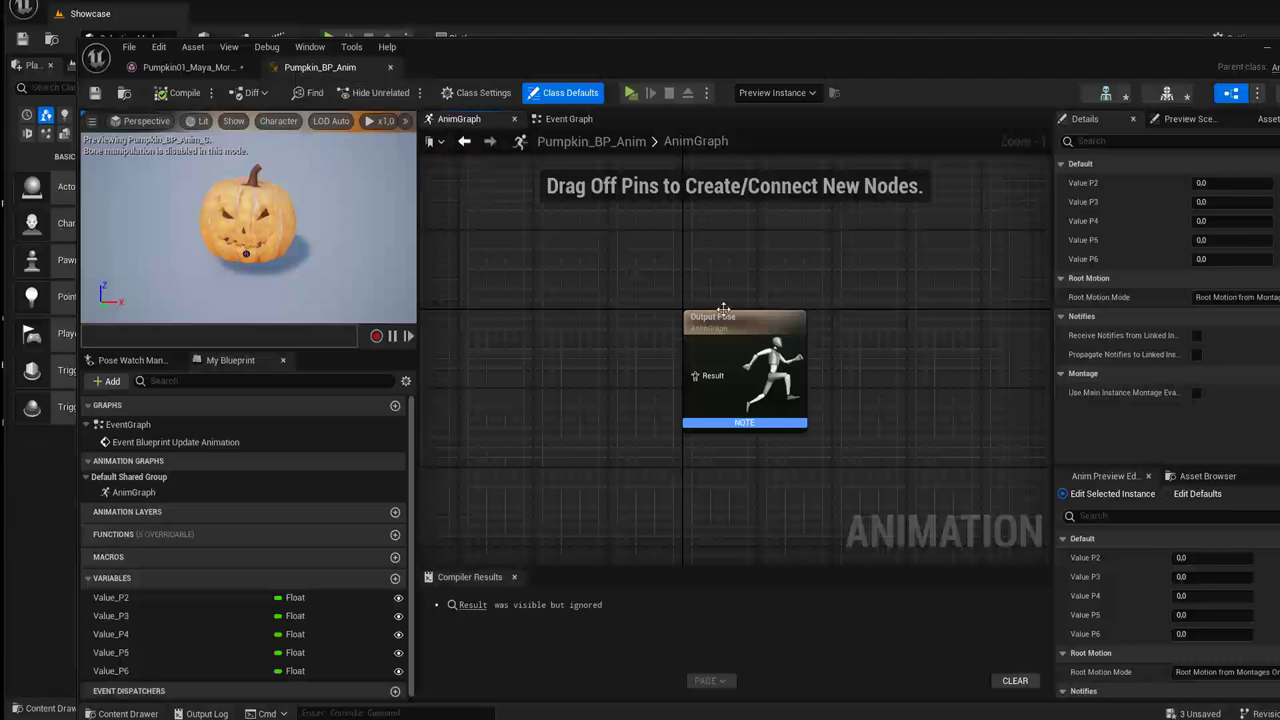
Move the Output Pose node up-left and bring up the Event Graph's Set Morph Target nodes
mouse_move(720, 329)
left_mouse_down()
mouse_move(523, 280)
mouse_move(532, 274)
left_mouse_up()
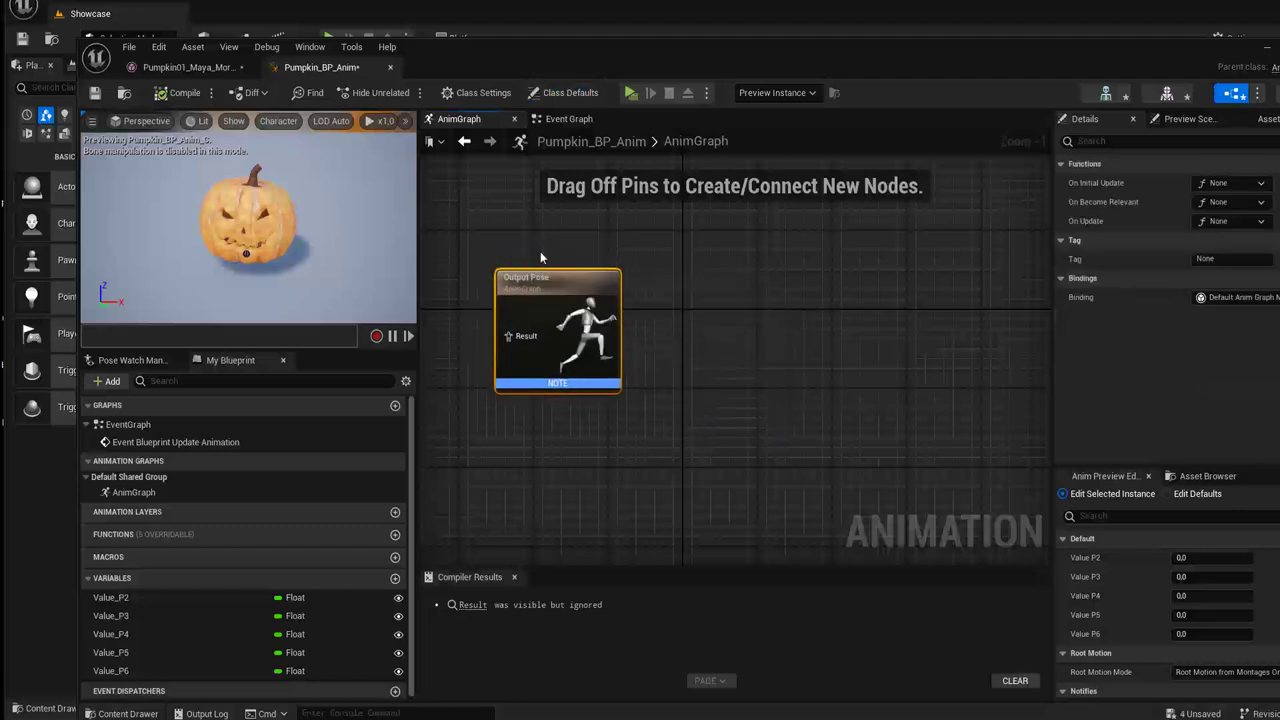
left_click(557, 122)
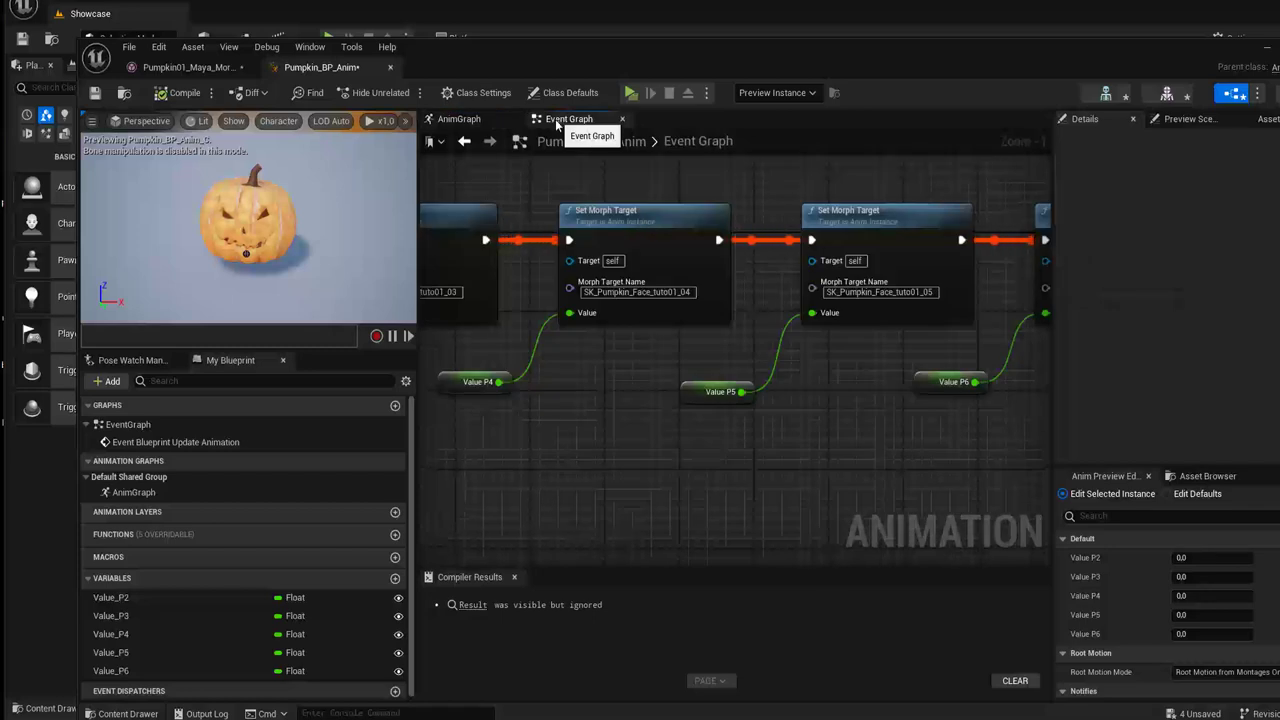
mouse_move(521, 277)
right_mouse_down()
mouse_move(917, 317)
mouse_move(955, 345)
right_mouse_up()
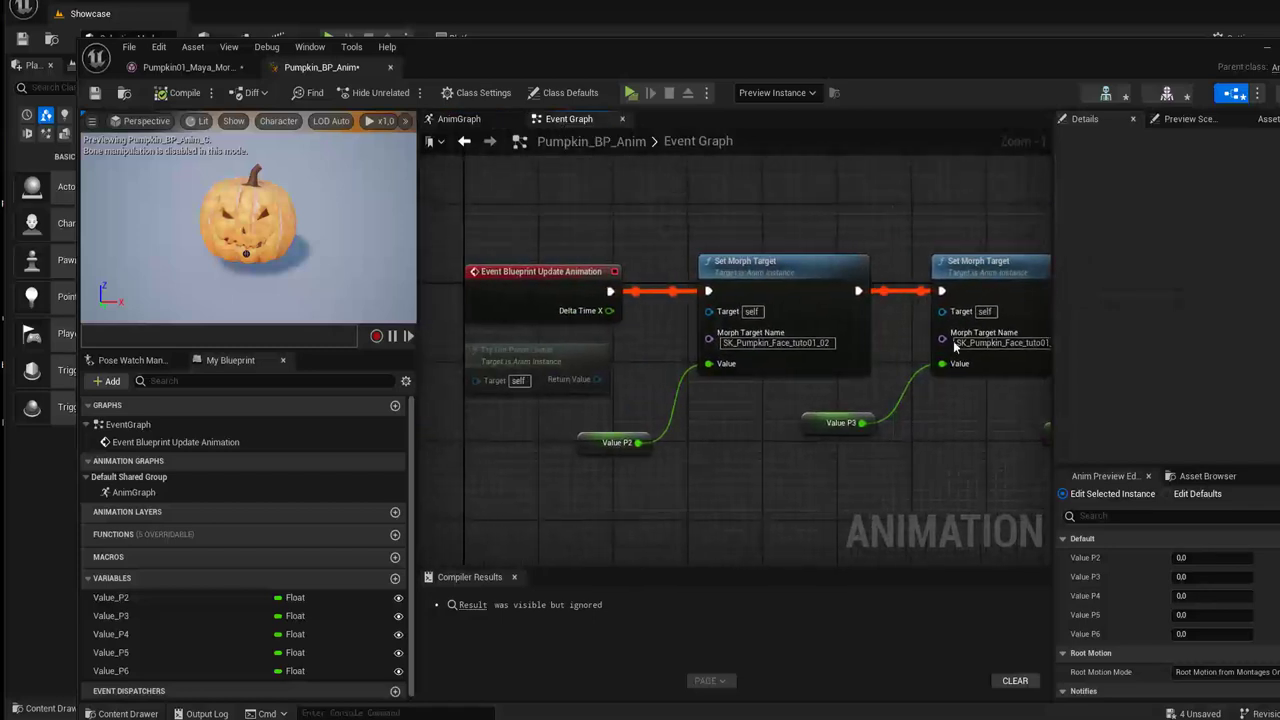
right_click_drag(631, 349, 686, 346)
scroll(654, 336, "up", 1)
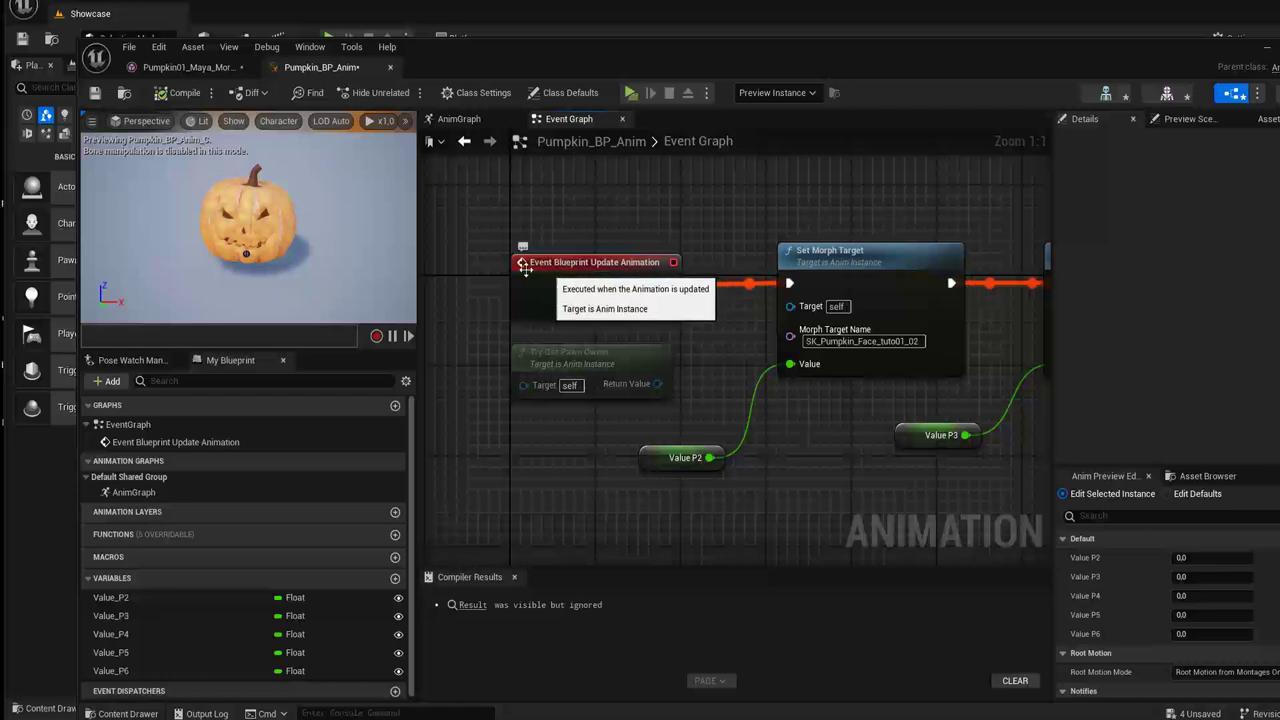
Select Event Blueprint Update Animation and pan and zoom over the whole Set Morph Target chain
left_click(622, 265)
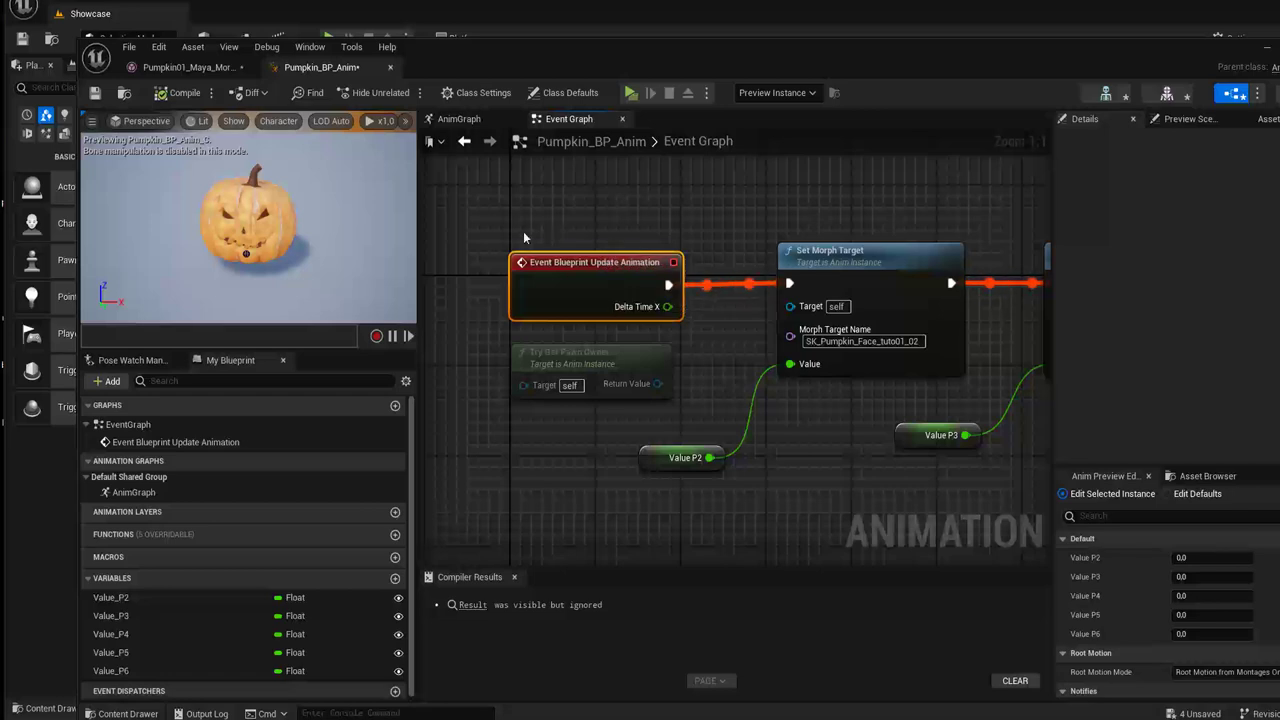
right_click_drag(711, 349, 569, 337)
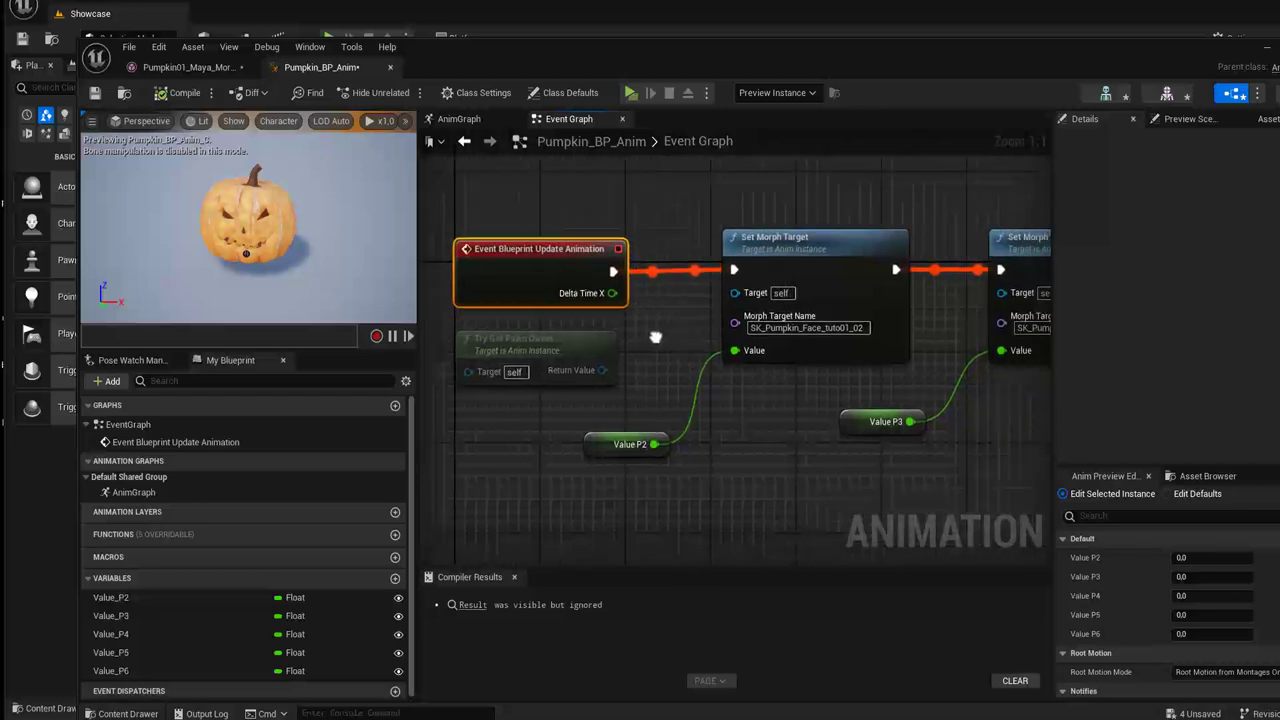
scroll(646, 428, "down", 1)
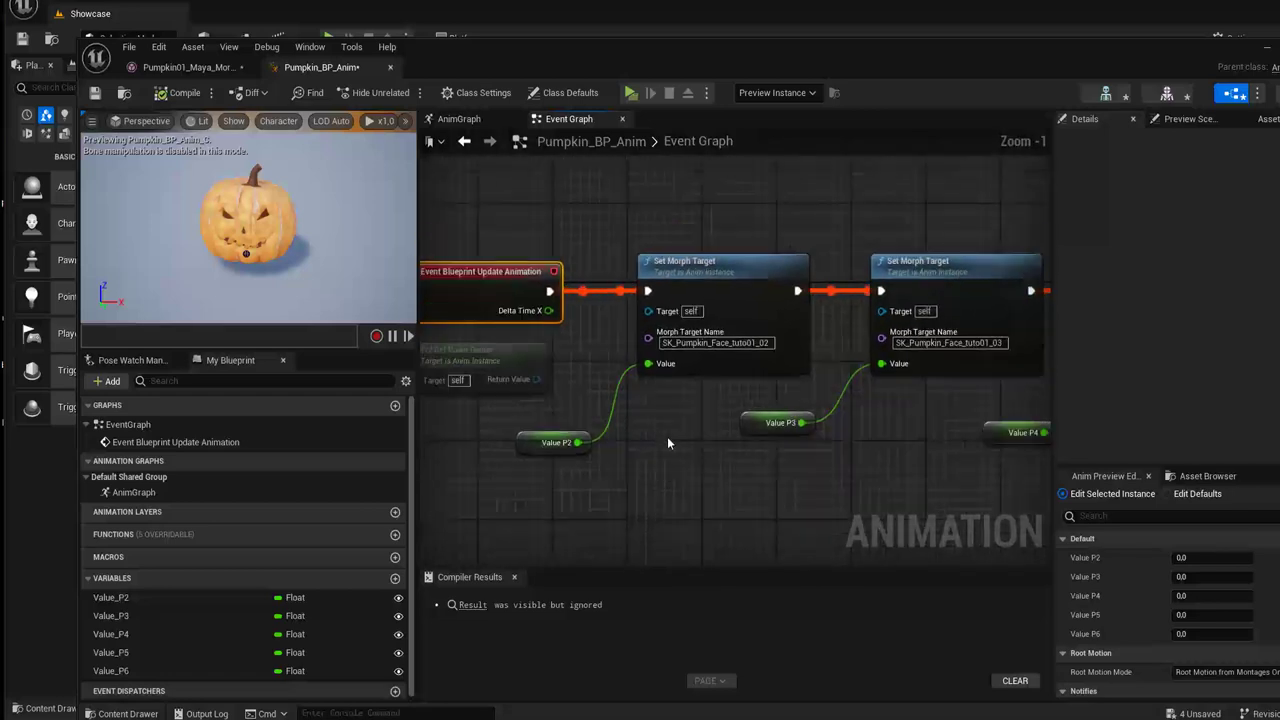
mouse_move(667, 436)
right_mouse_down()
mouse_move(613, 441)
mouse_move(570, 413)
mouse_move(536, 447)
mouse_move(443, 449)
right_mouse_up()
scroll(547, 419, "down", 1)
scroll(552, 398, "down", 2)
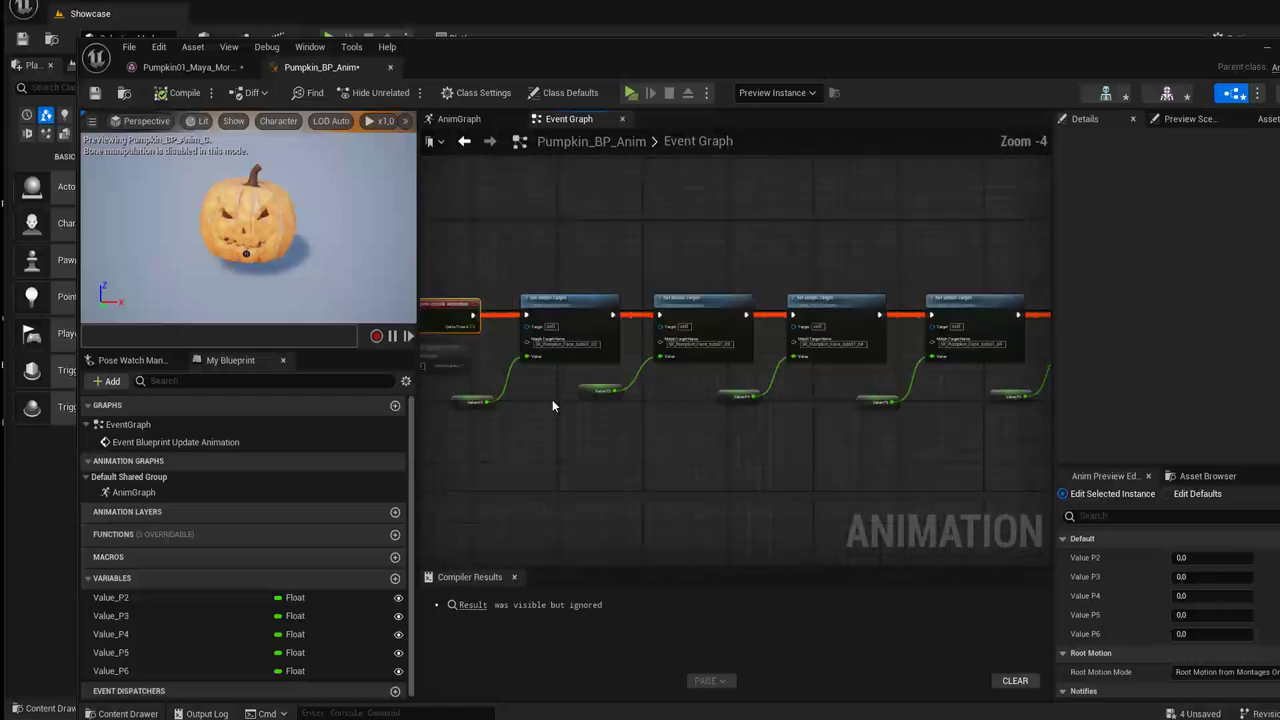
right_click_drag(552, 418, 639, 404)
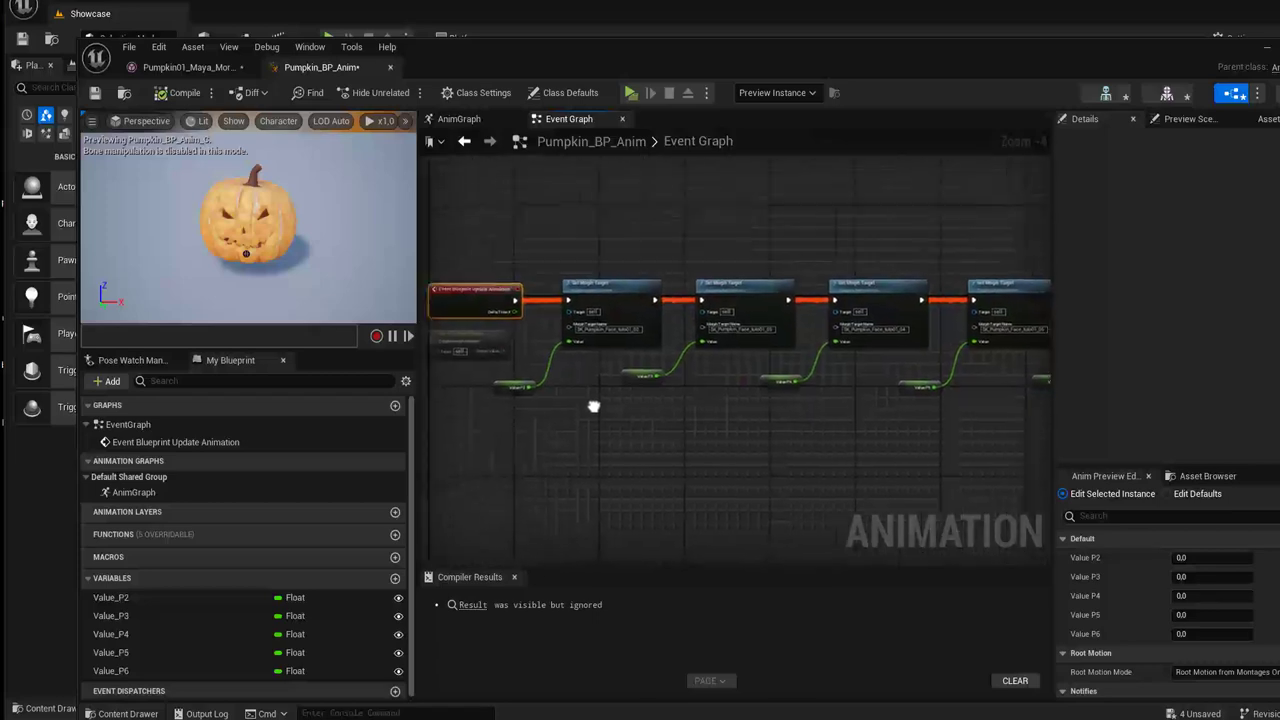
scroll(644, 396, "up", 2)
mouse_move(644, 396)
right_mouse_down()
mouse_move(661, 416)
mouse_move(650, 418)
right_mouse_up()
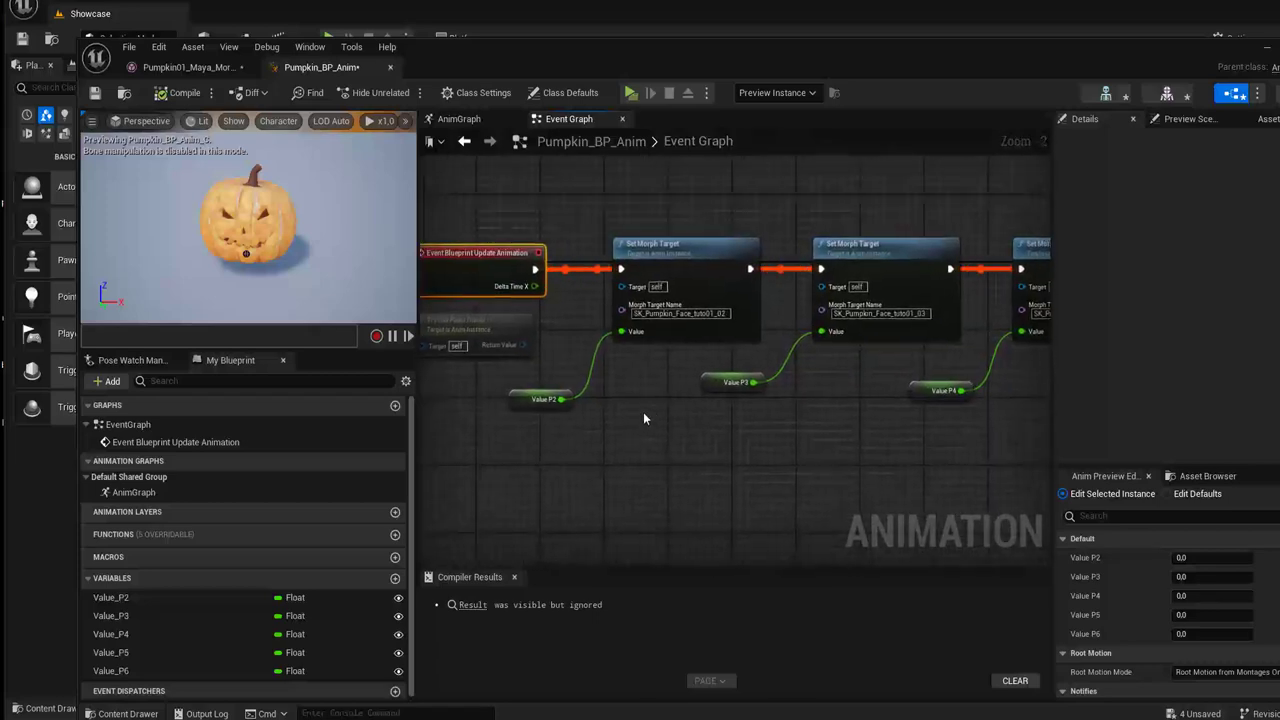
scroll(643, 412, "up", 2)
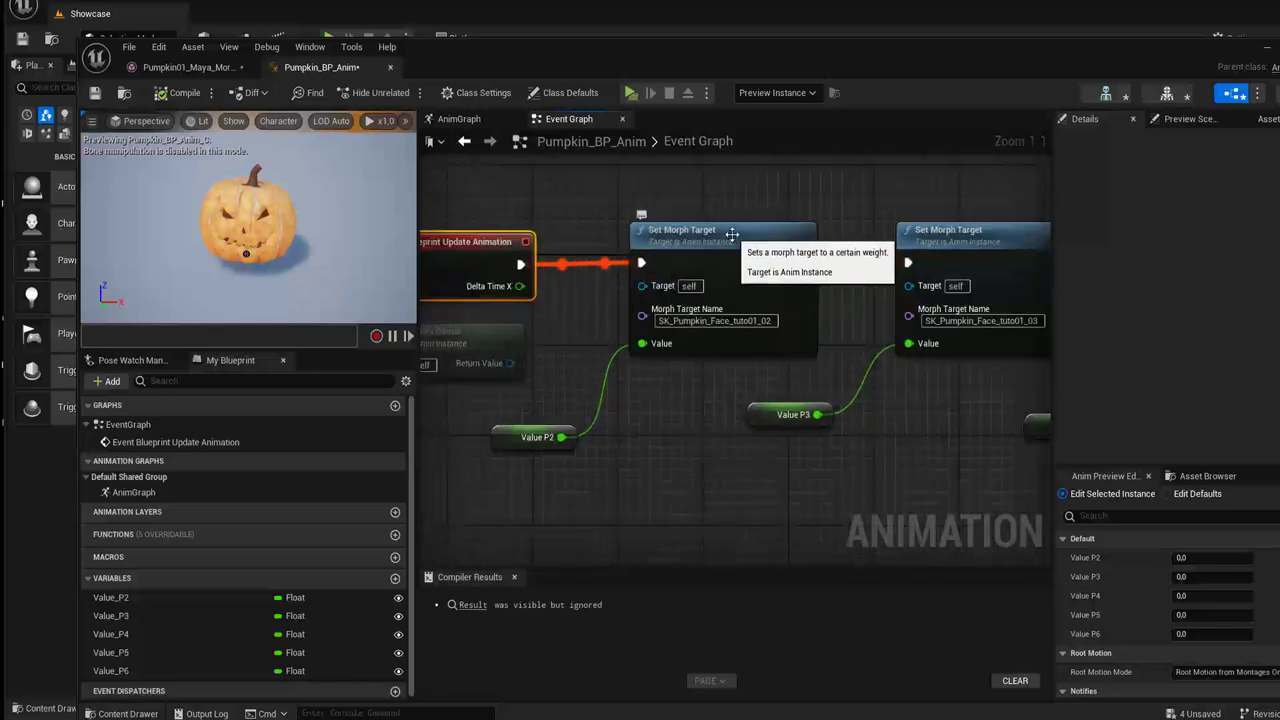
right_click(671, 430)
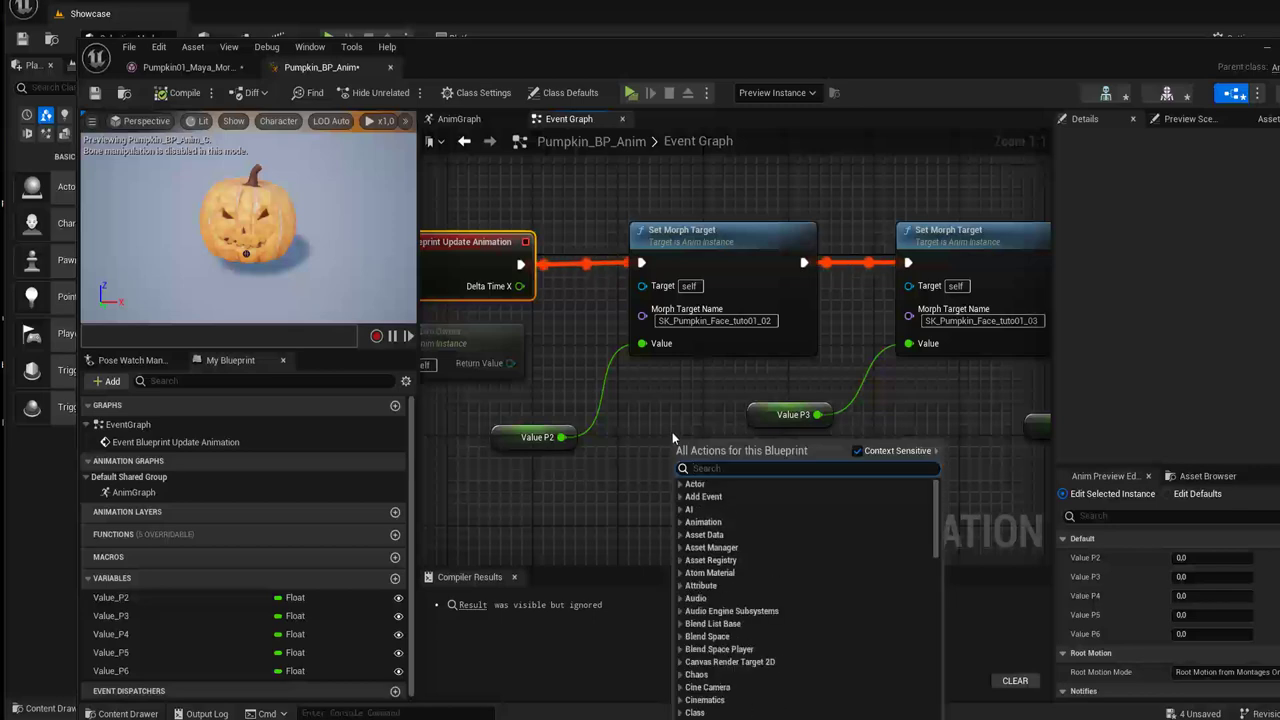
type("set ")
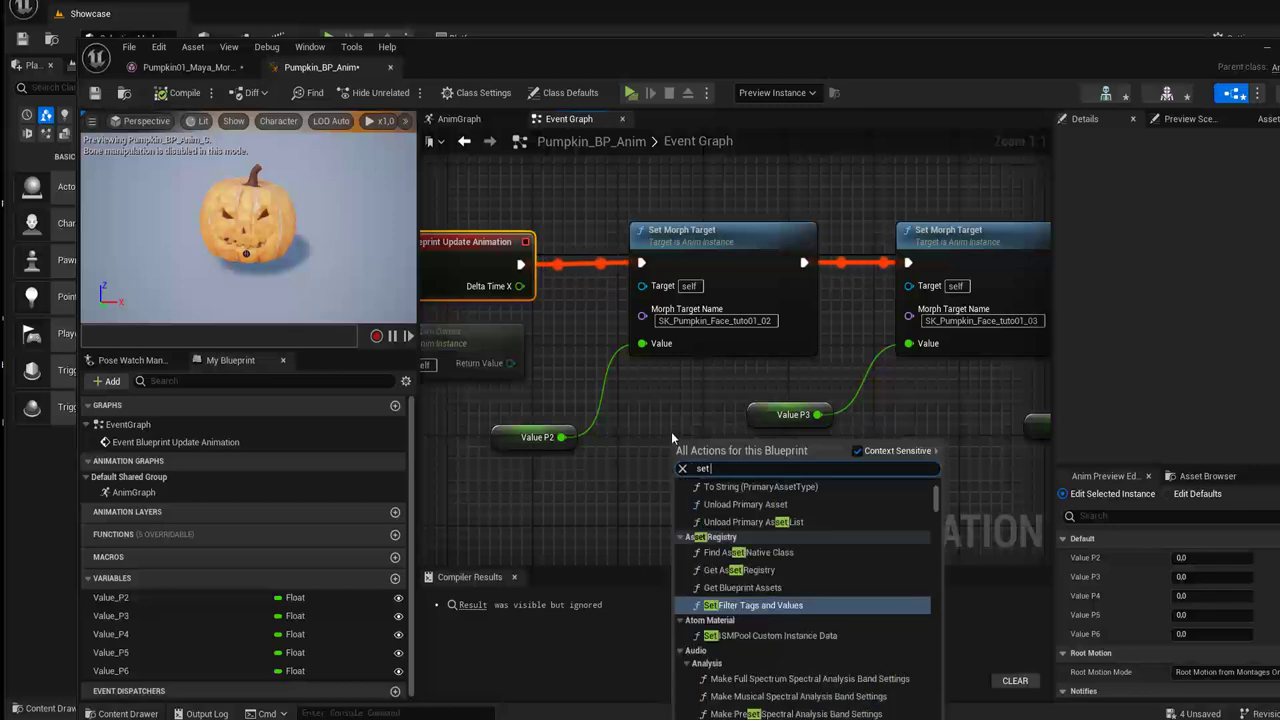
type("morp")
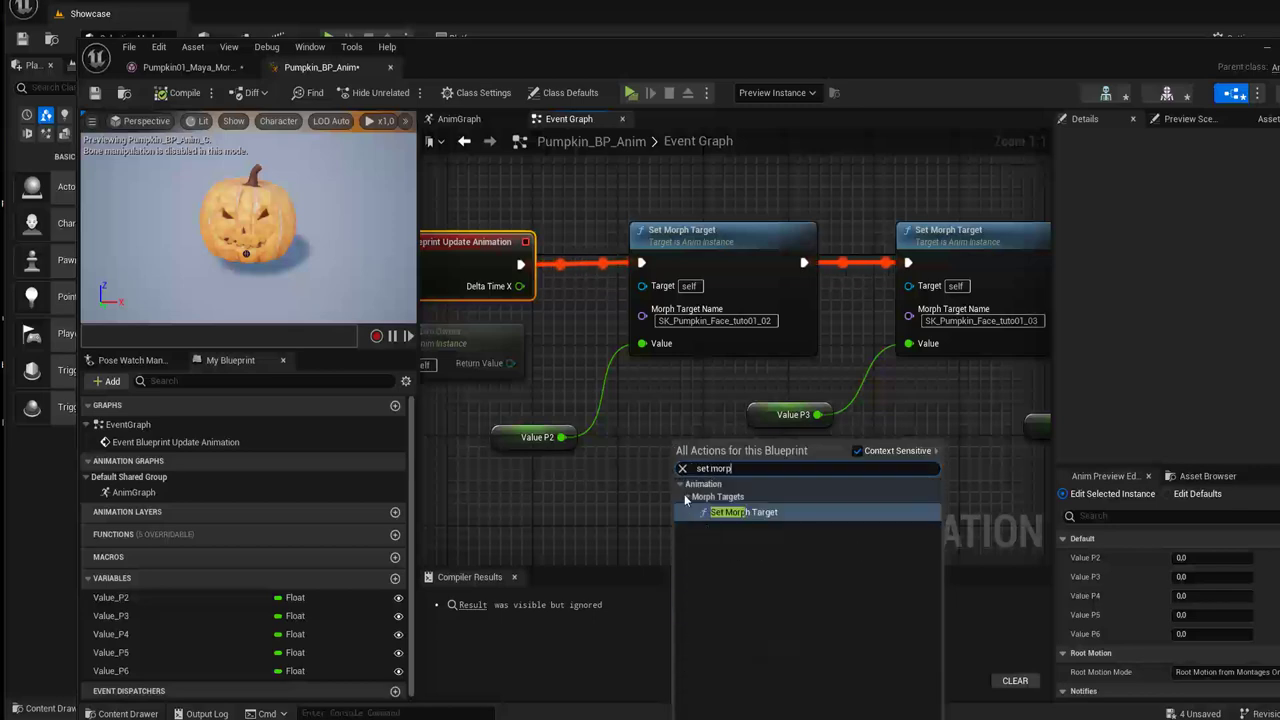
left_click(588, 494)
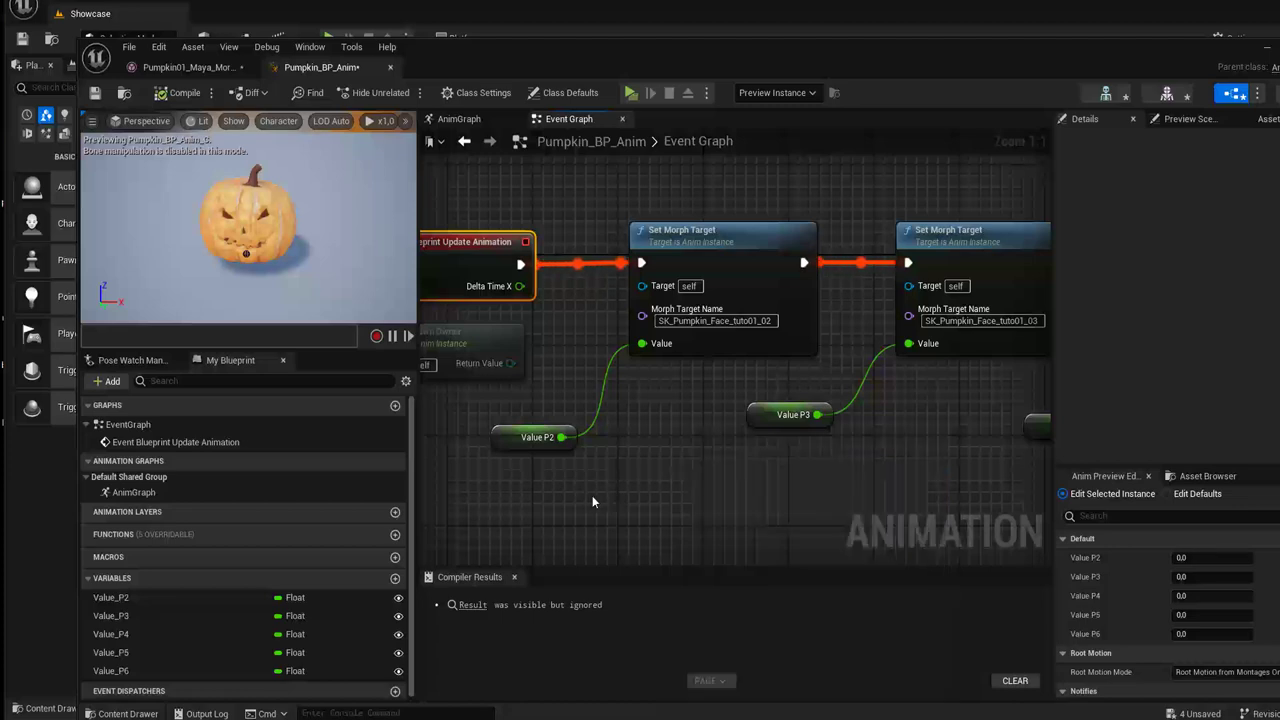
left_click(680, 320)
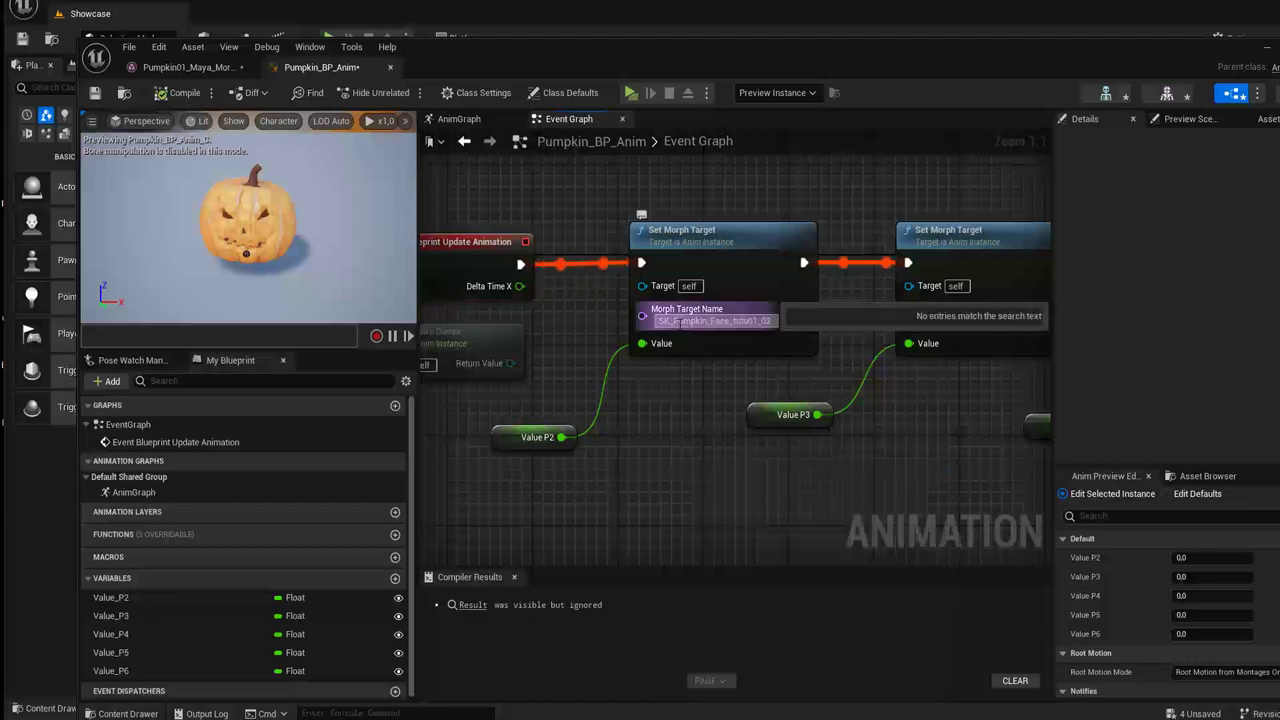
key("Return")
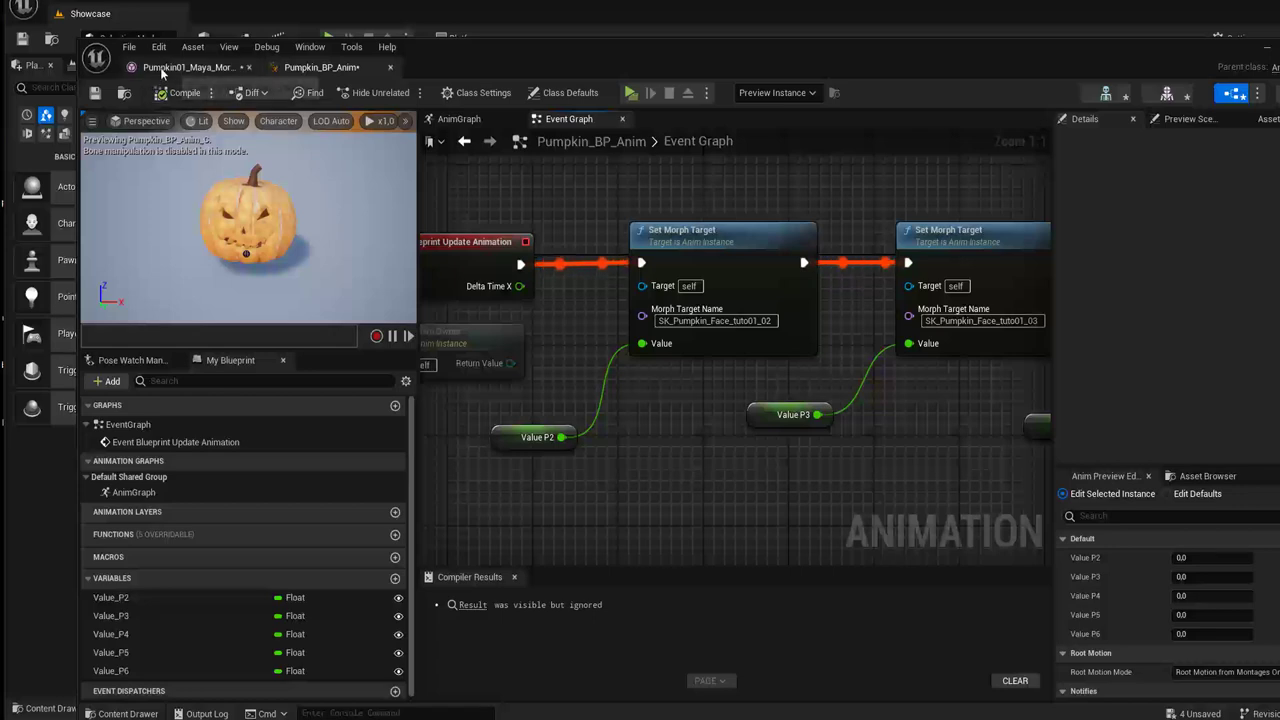
left_click(185, 67)
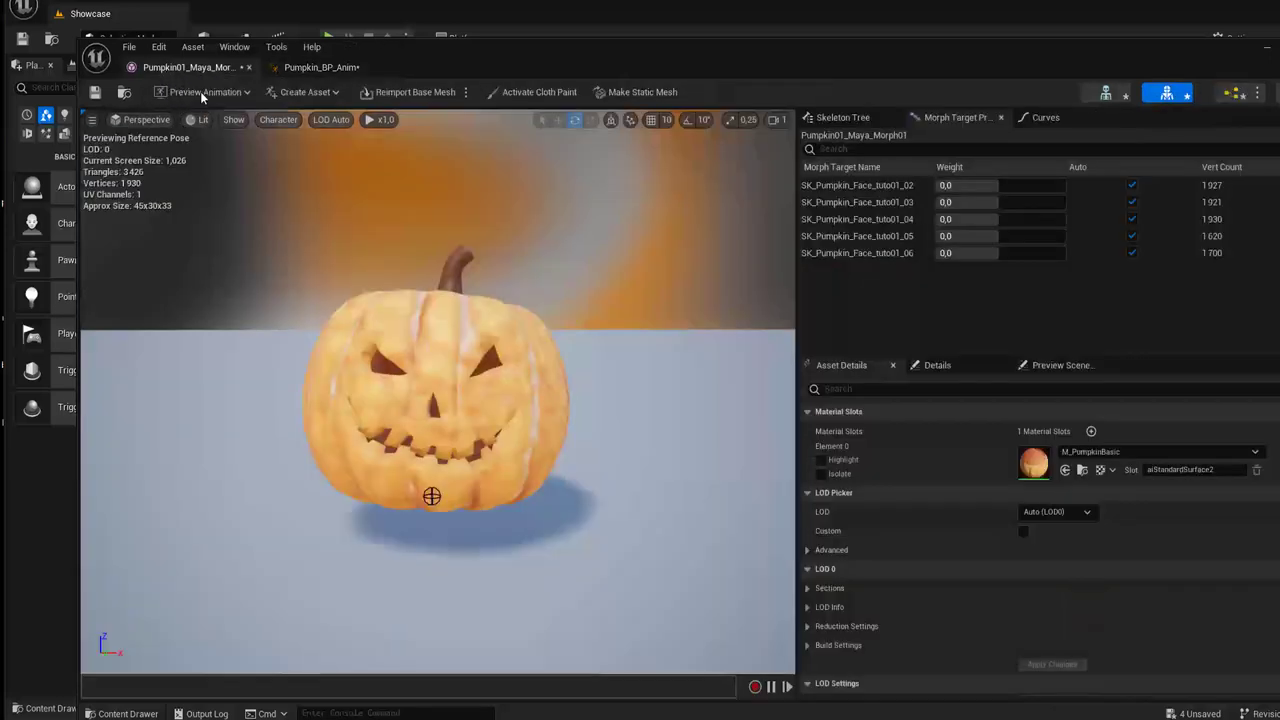
right_click(874, 188)
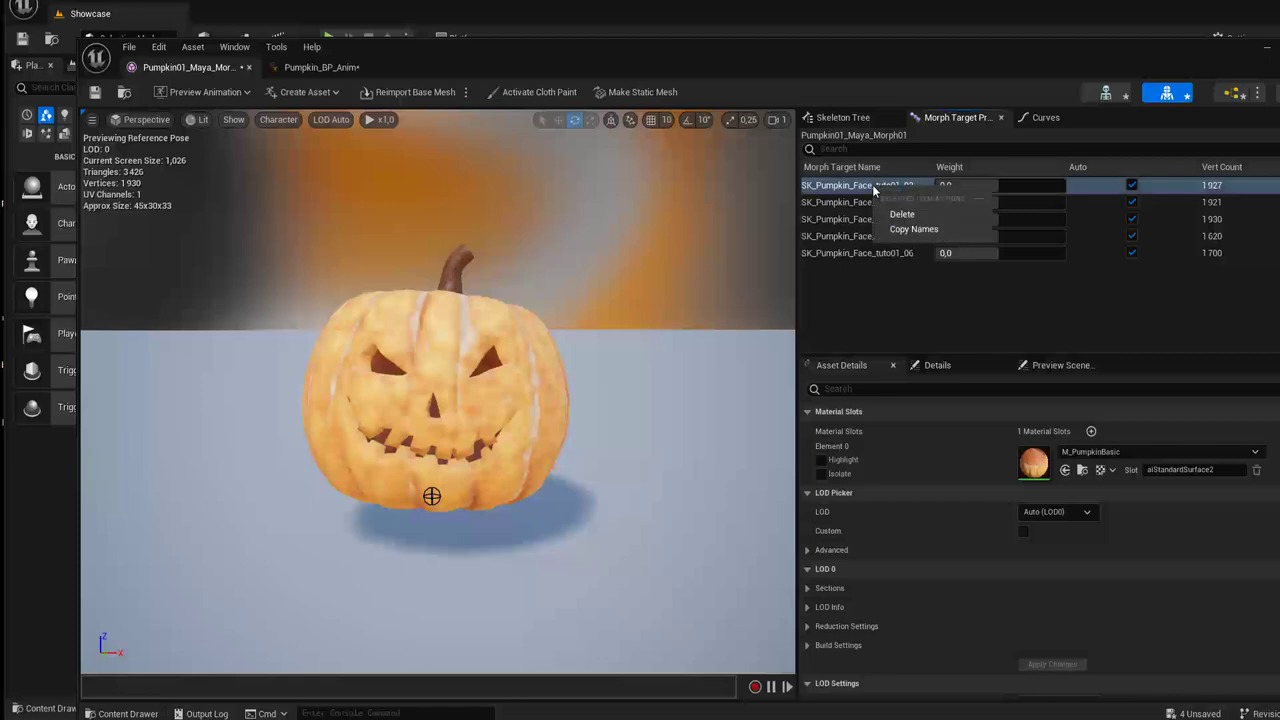
left_click(905, 230)
left_click(320, 69)
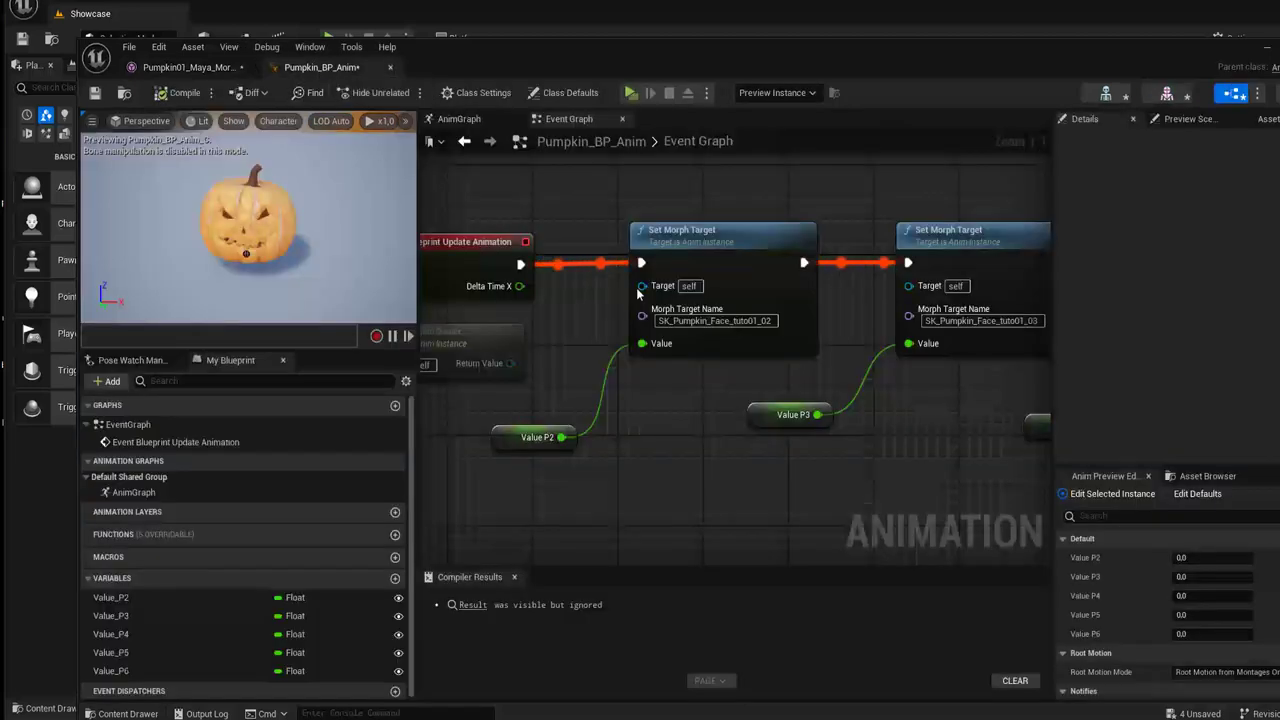
left_click(661, 320)
key("ctrl+v")
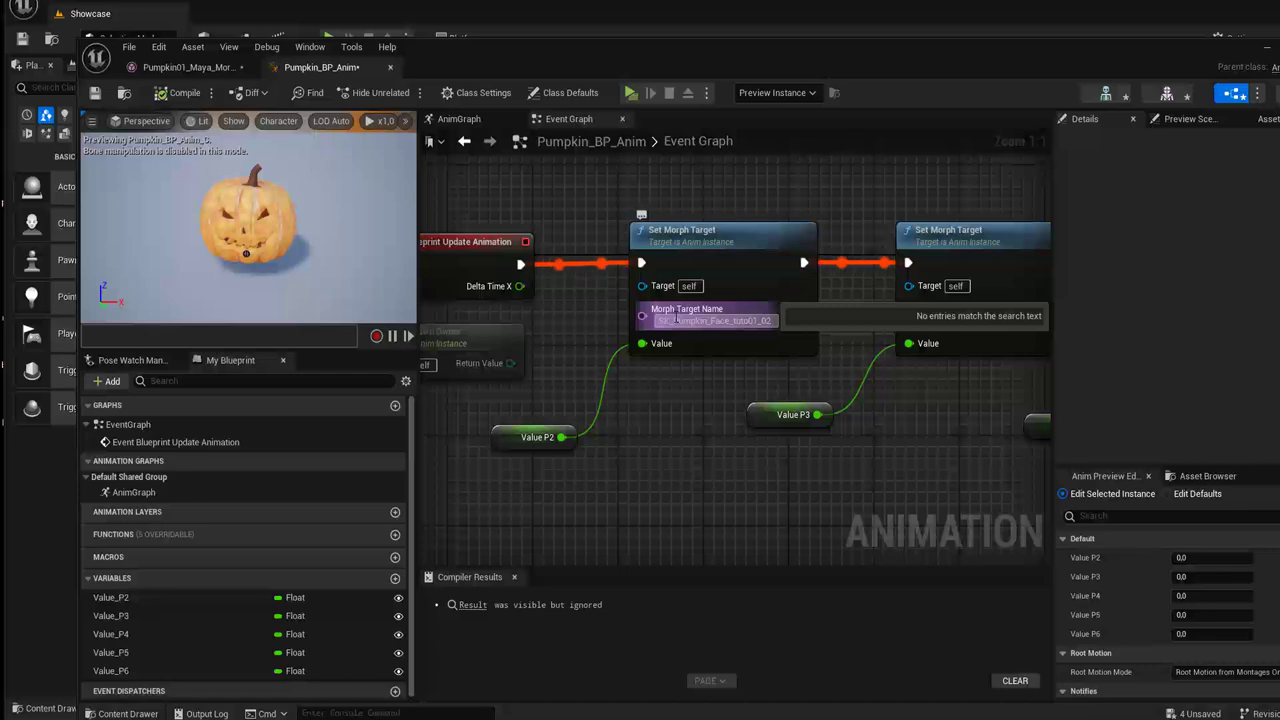
key("Return")
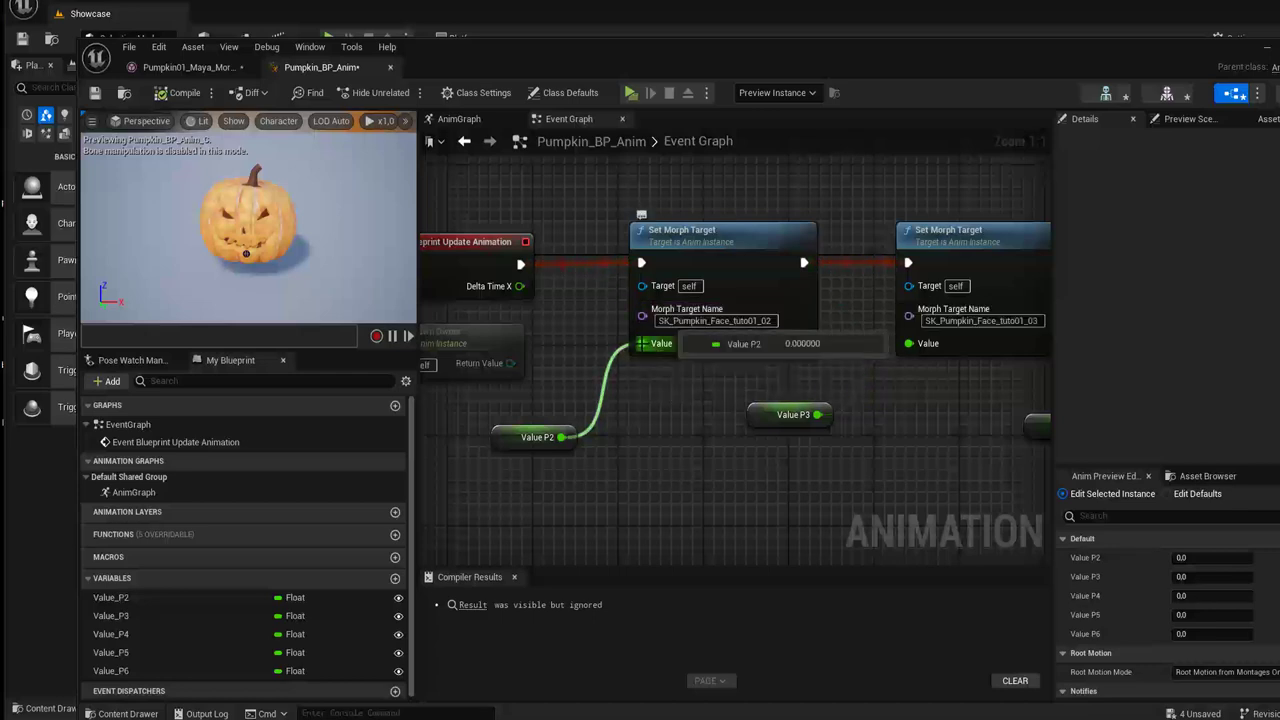
right_click(642, 346)
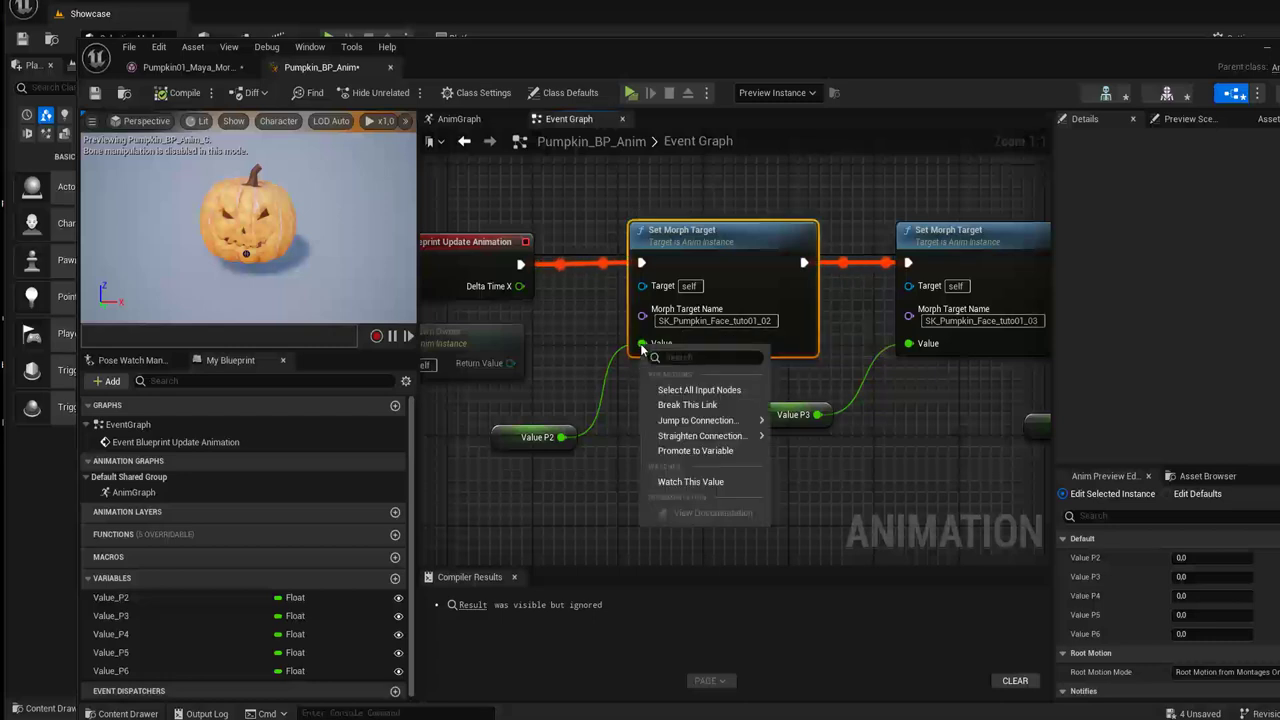
left_click(618, 403)
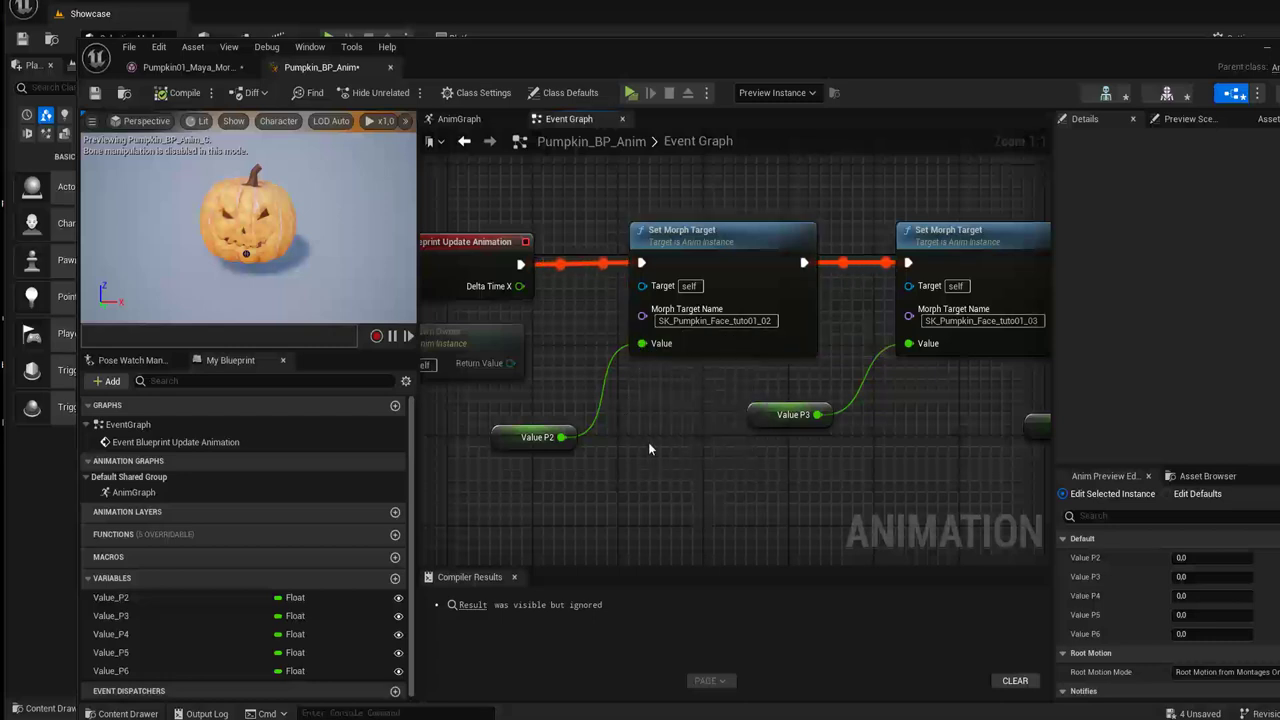
Add a Set Morph Target node and promote its Value input to a new variable Value_P7
right_click(649, 443)
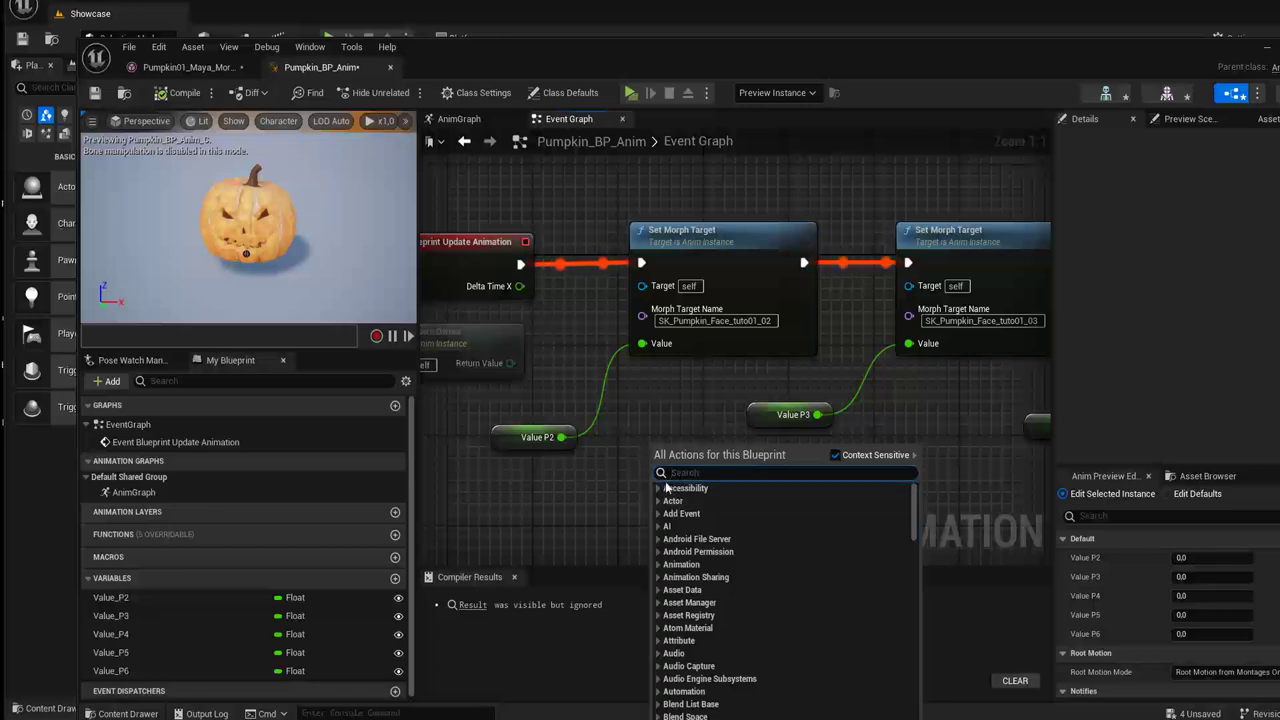
type("set m")
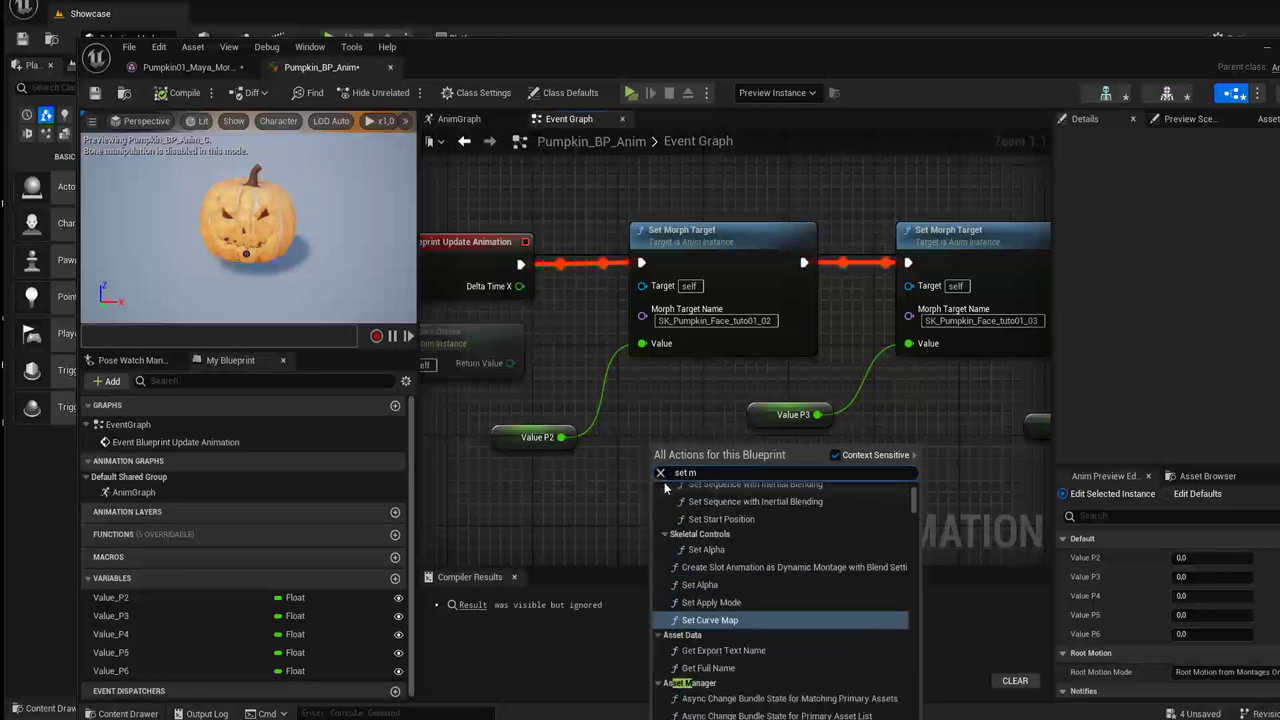
type("or")
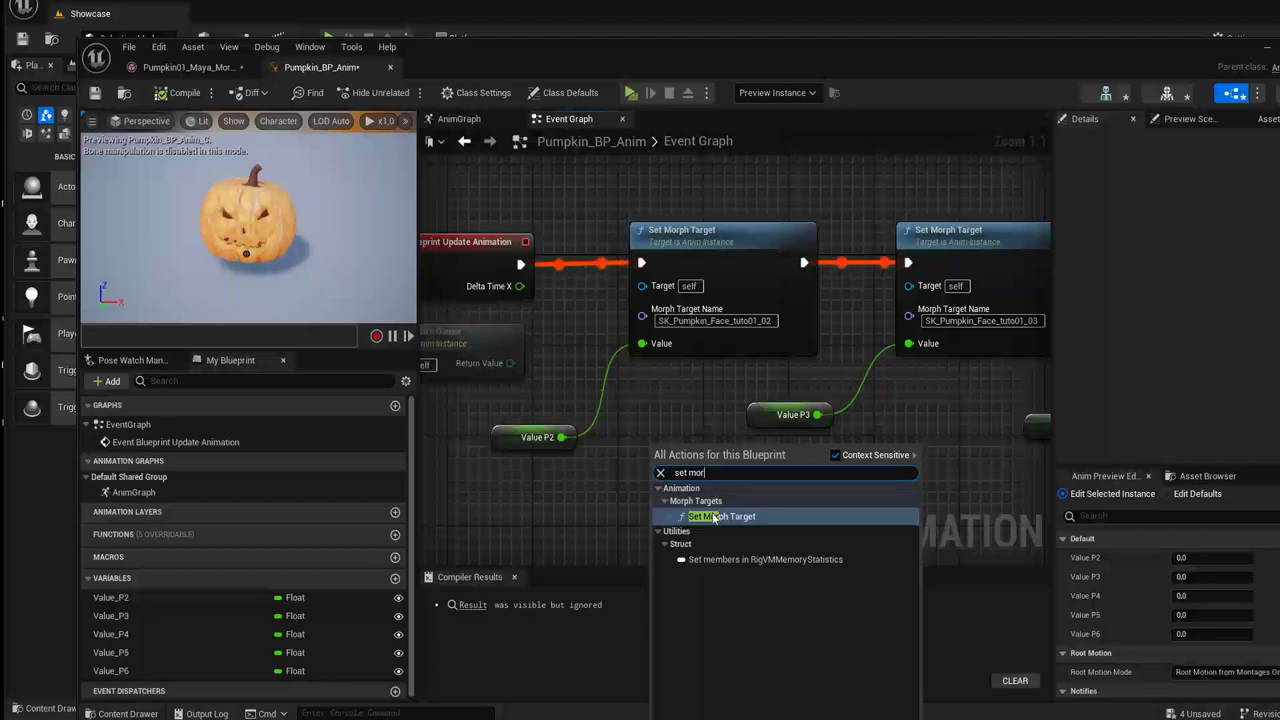
left_click(714, 516)
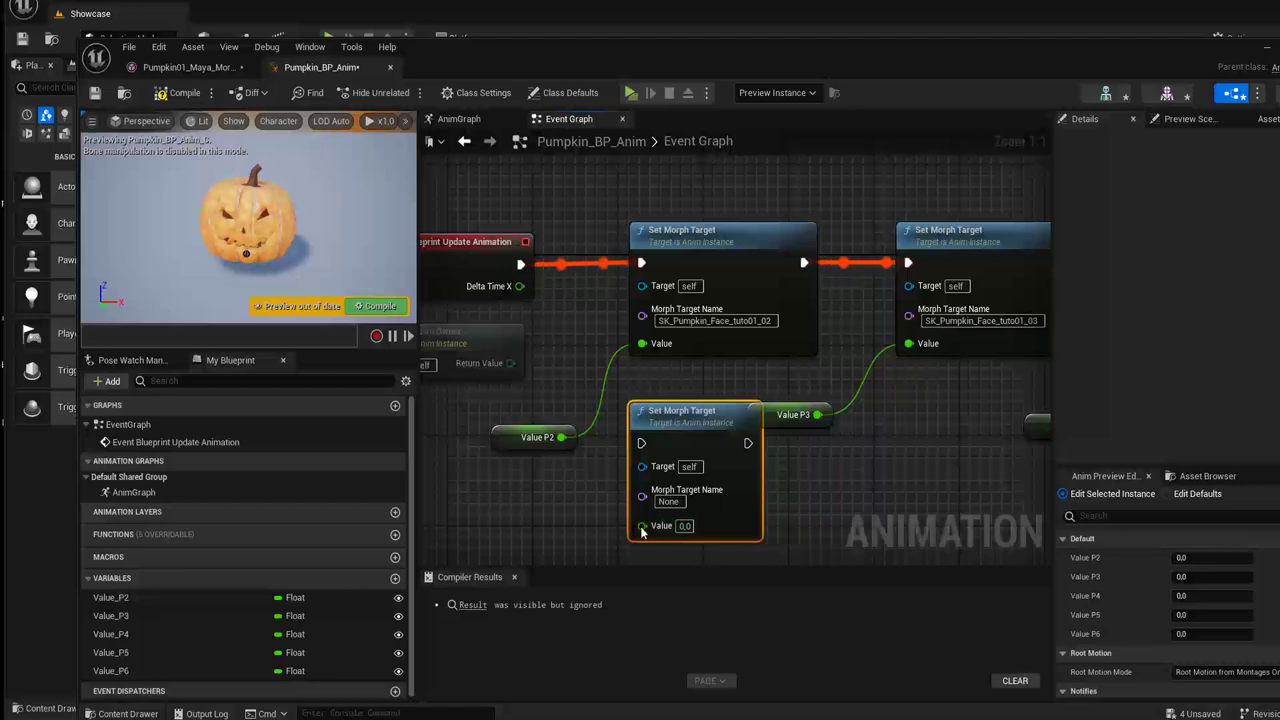
right_click(642, 526)
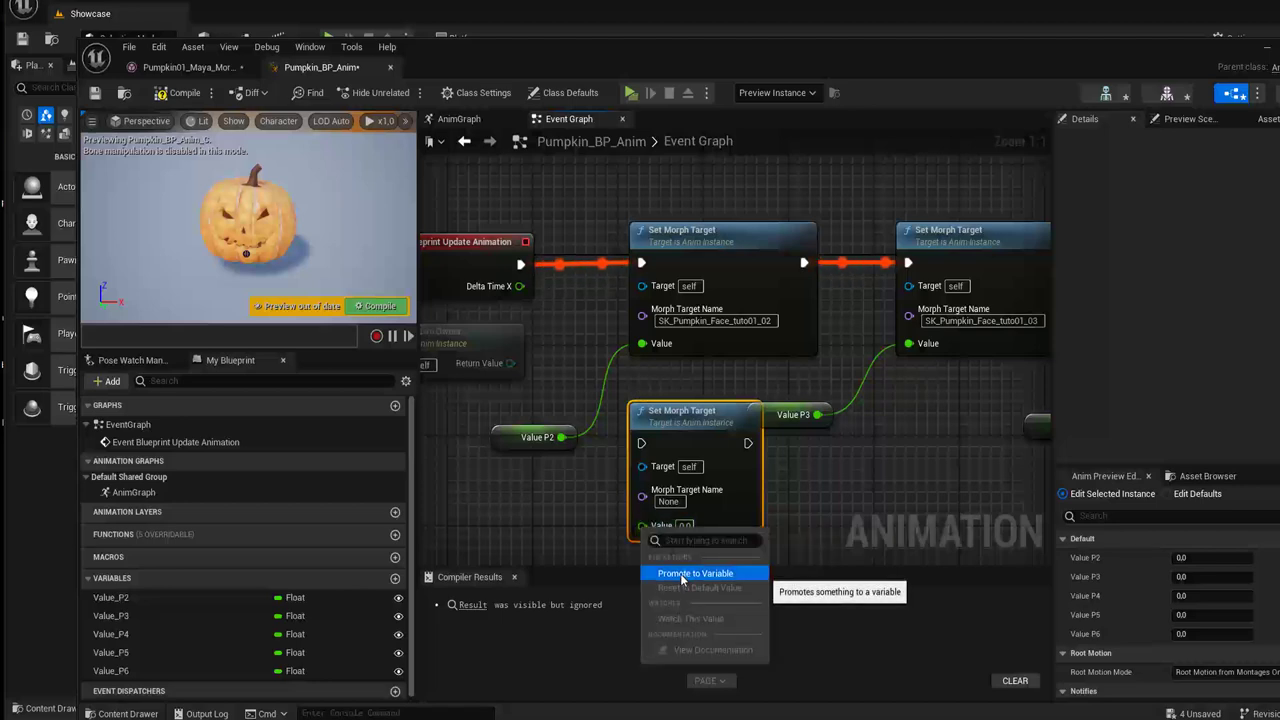
left_click(683, 575)
type("Value_P7")
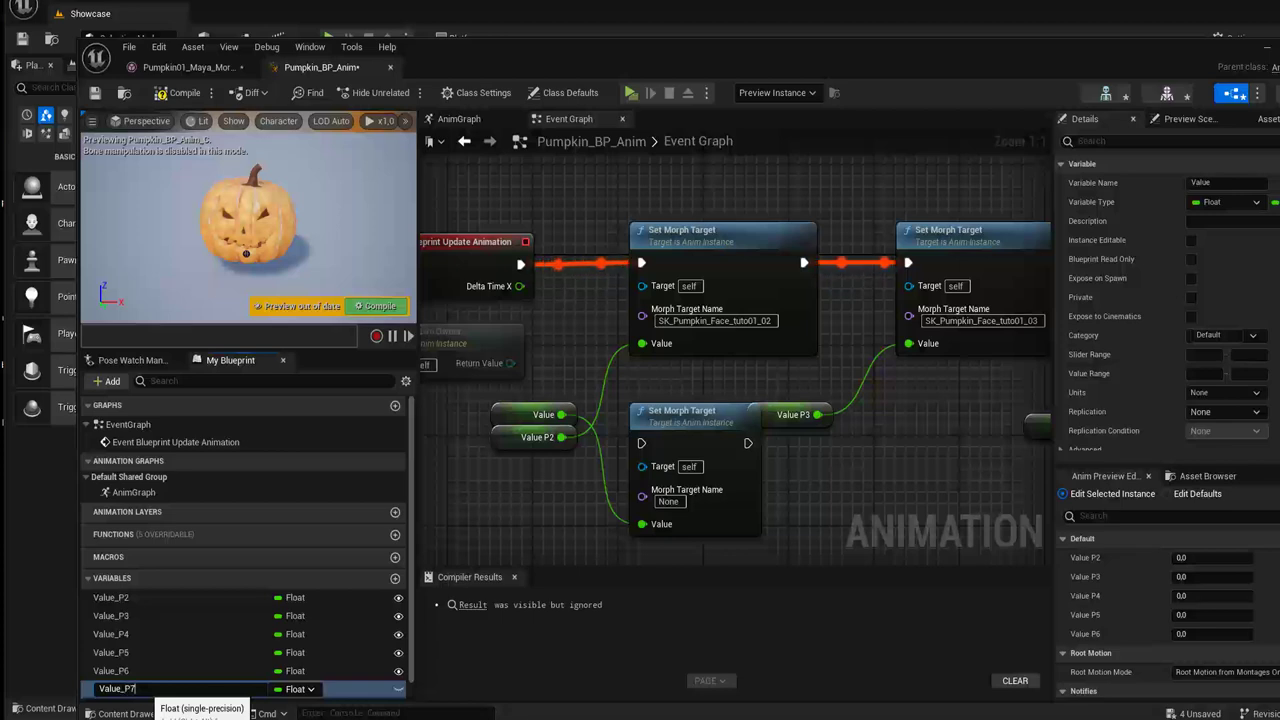
key("Return")
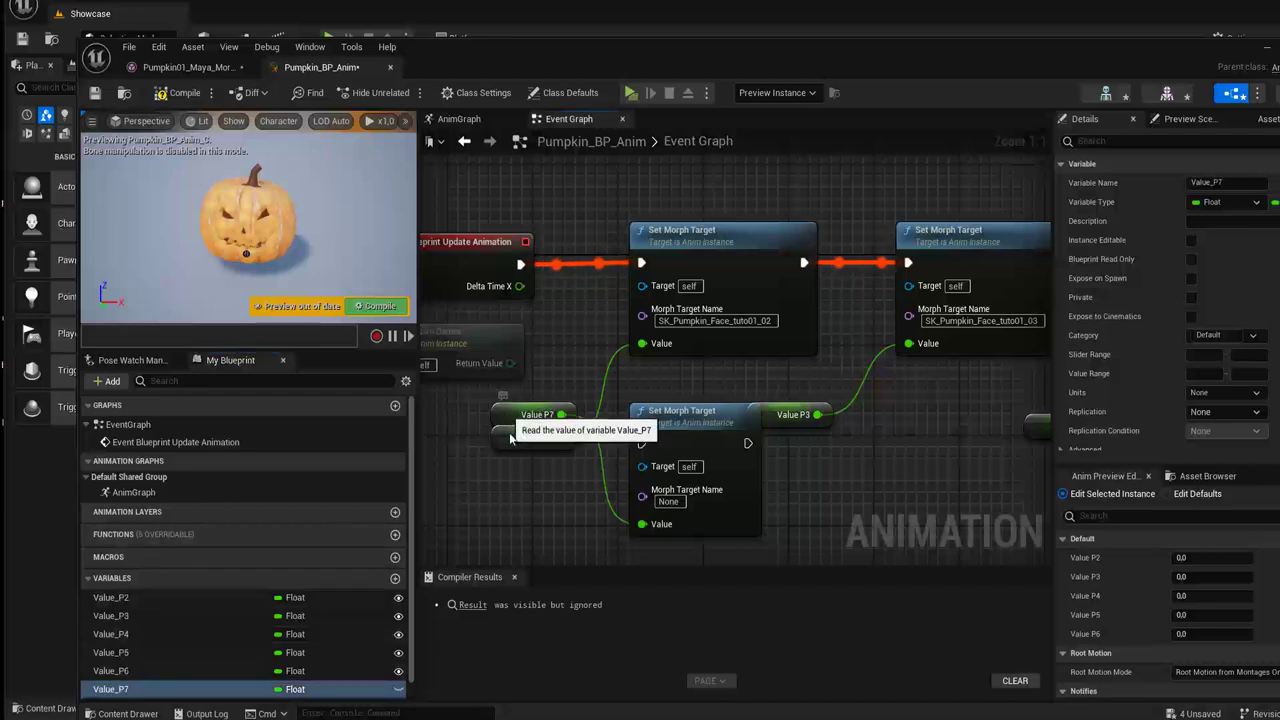
Wire a Value P7 getter to the node, then delete the getter and the extra node
left_click_drag(507, 414, 537, 516)
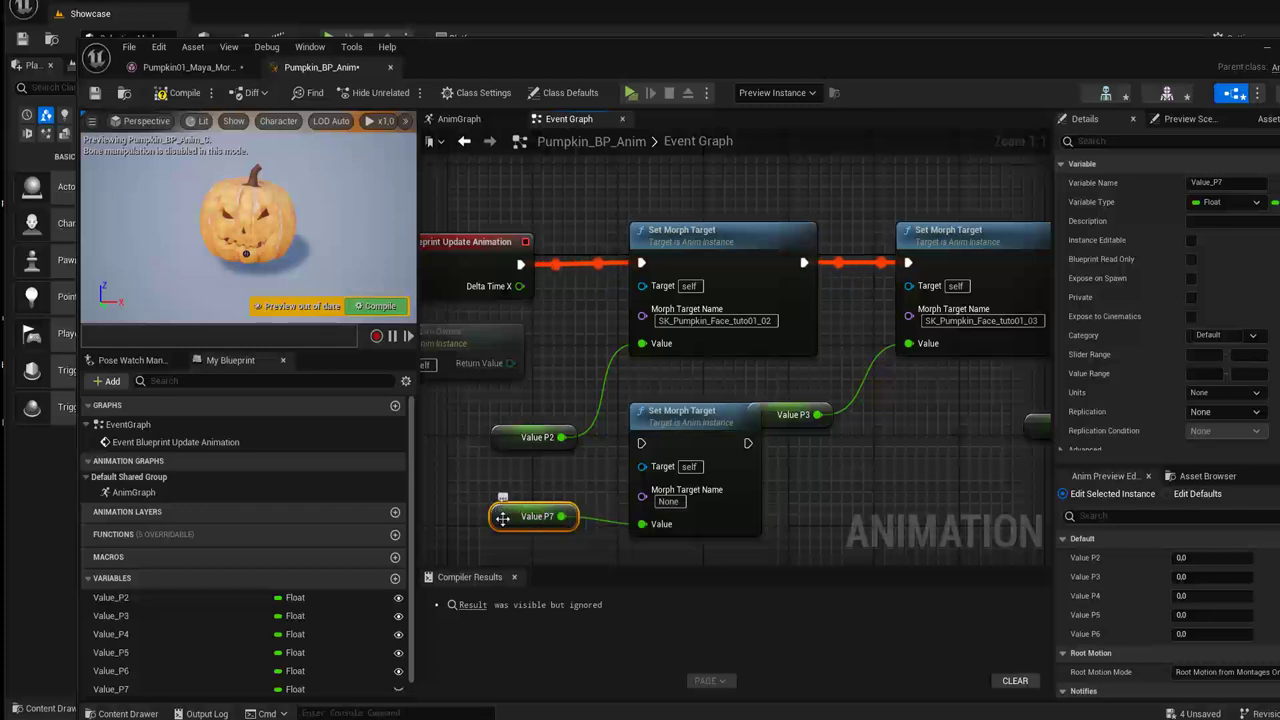
left_click_drag(562, 516, 643, 524)
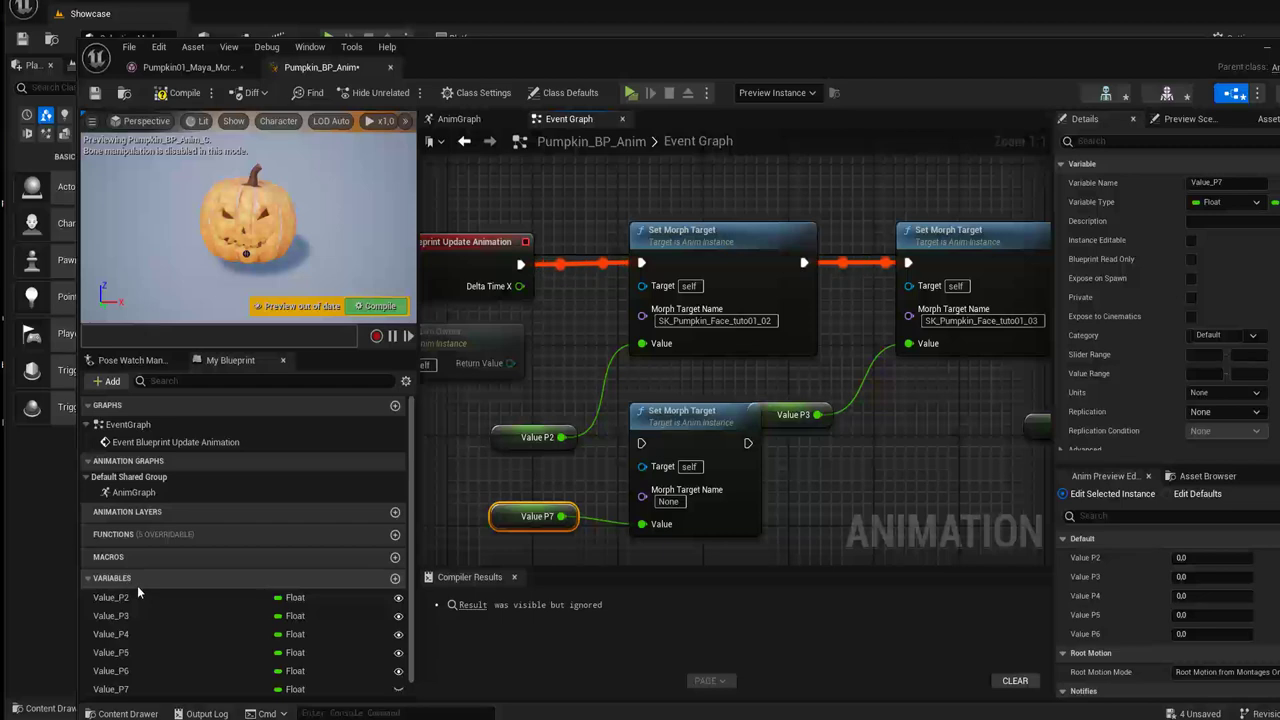
scroll(137, 585, "down", 1)
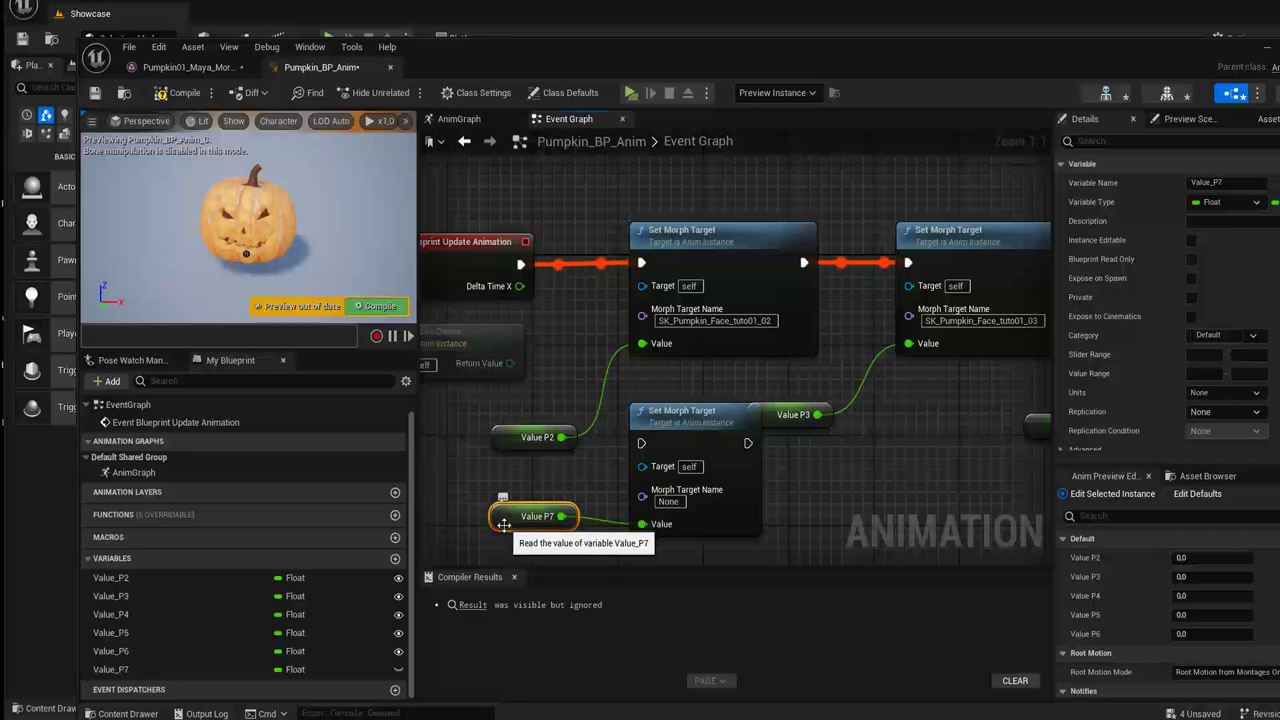
key("Delete")
left_click_drag(677, 425, 655, 457)
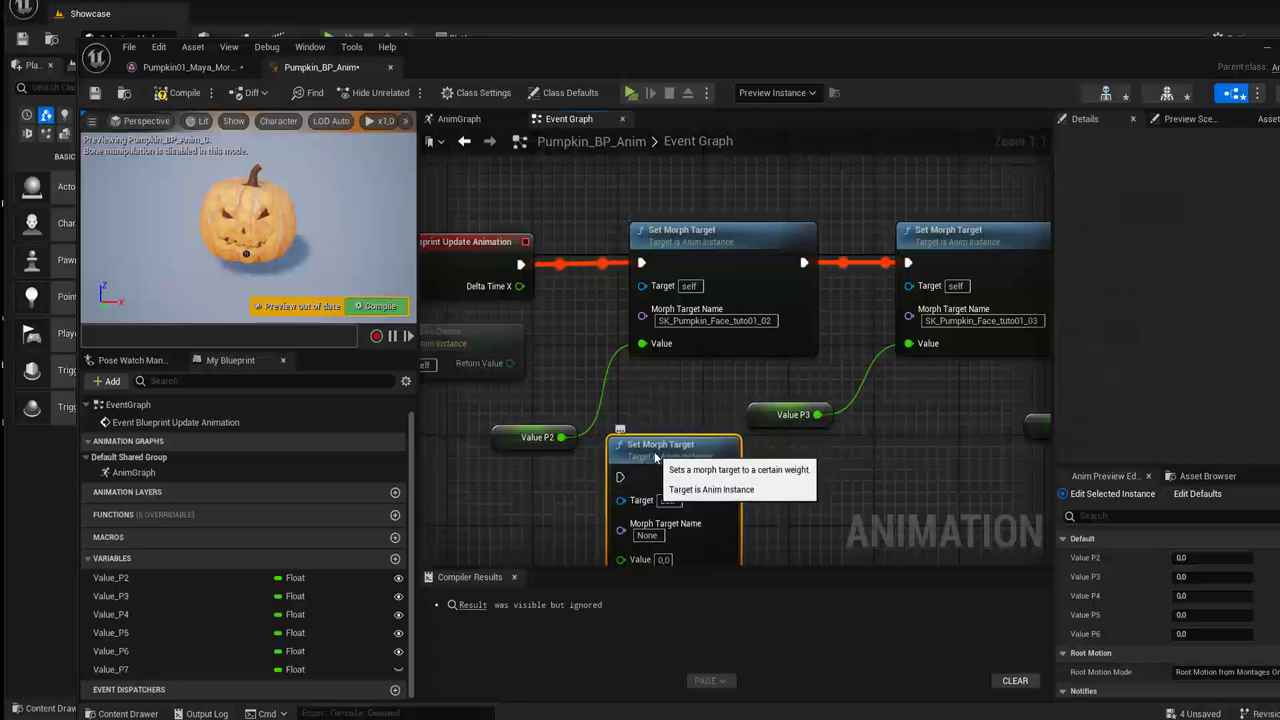
key("Delete")
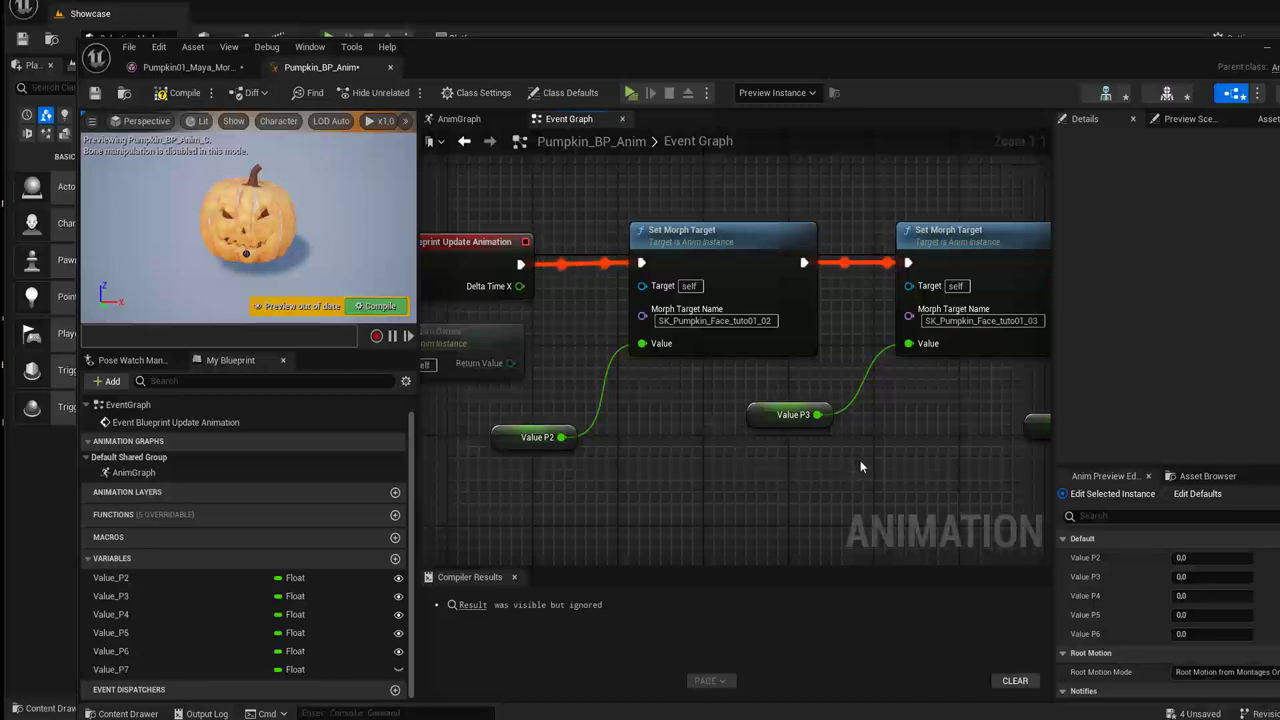
Review the Value P4–P5 and tuto01_03/_04 morph nodes, then compile the Anim Blueprint
right_click_drag(860, 460, 399, 474)
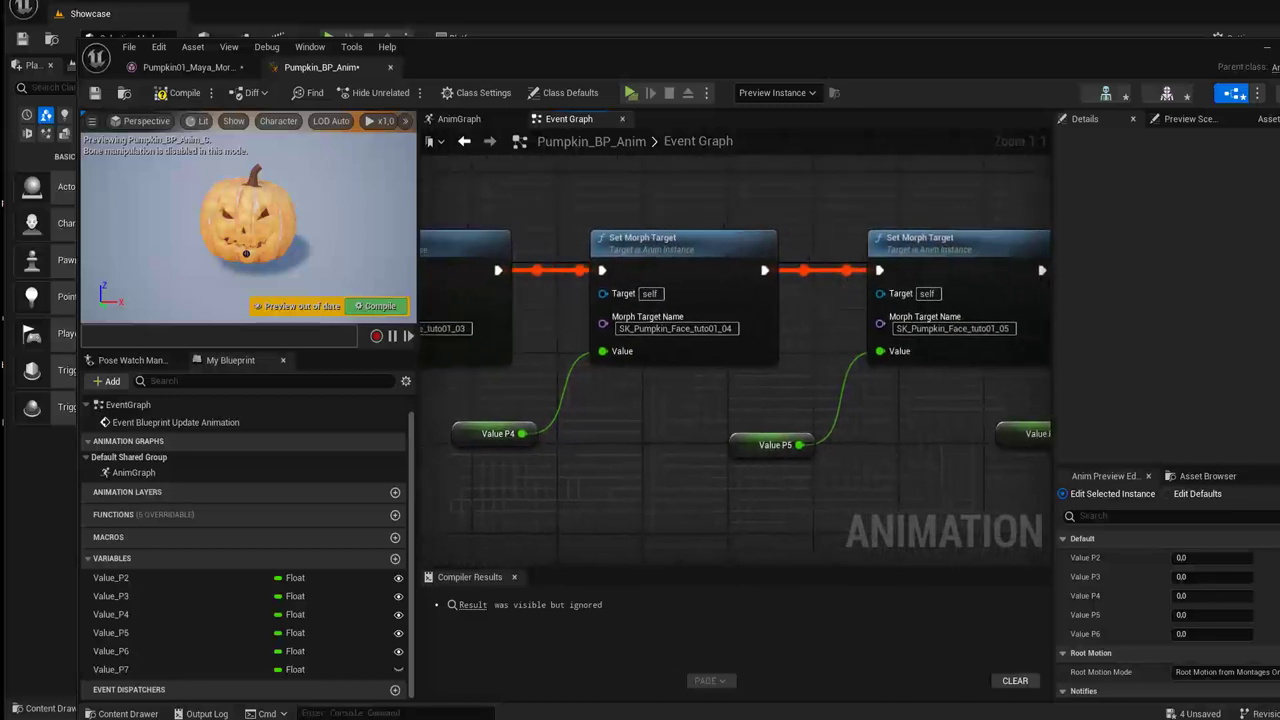
right_click_drag(567, 460, 444, 460)
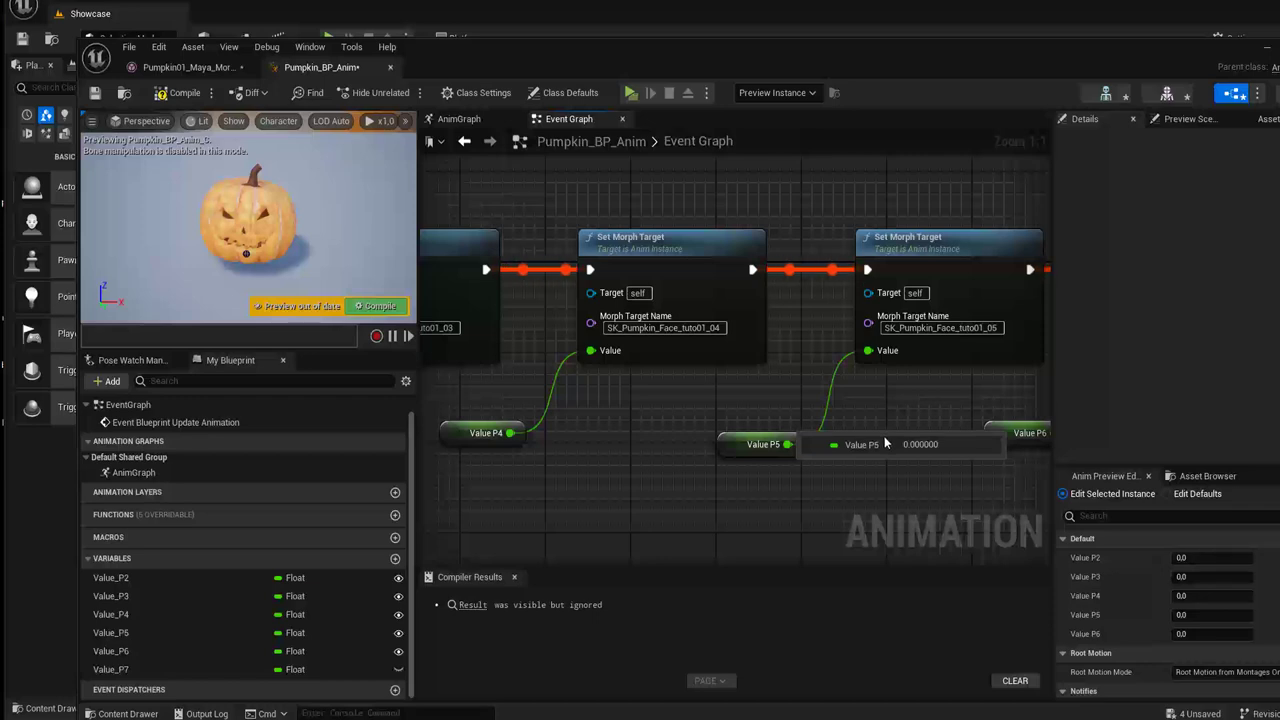
right_click_drag(638, 424, 974, 372)
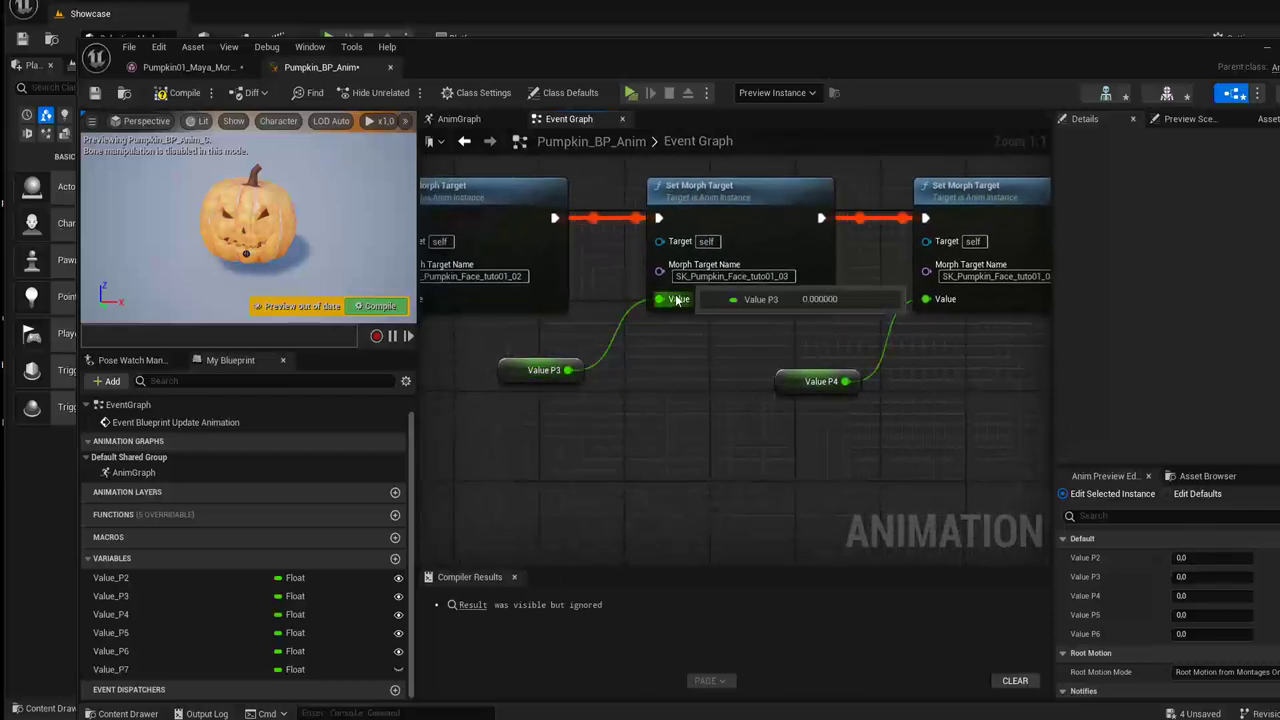
left_click(712, 277)
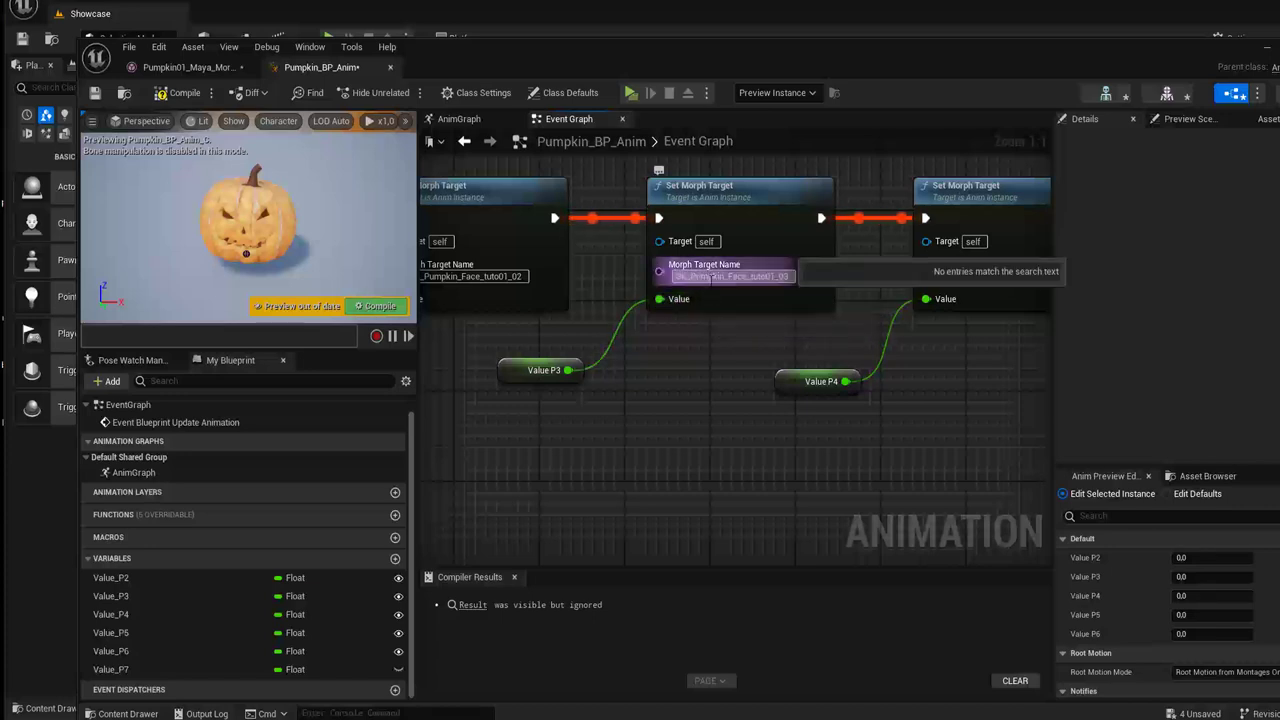
key("Return")
right_click_drag(948, 308, 713, 332)
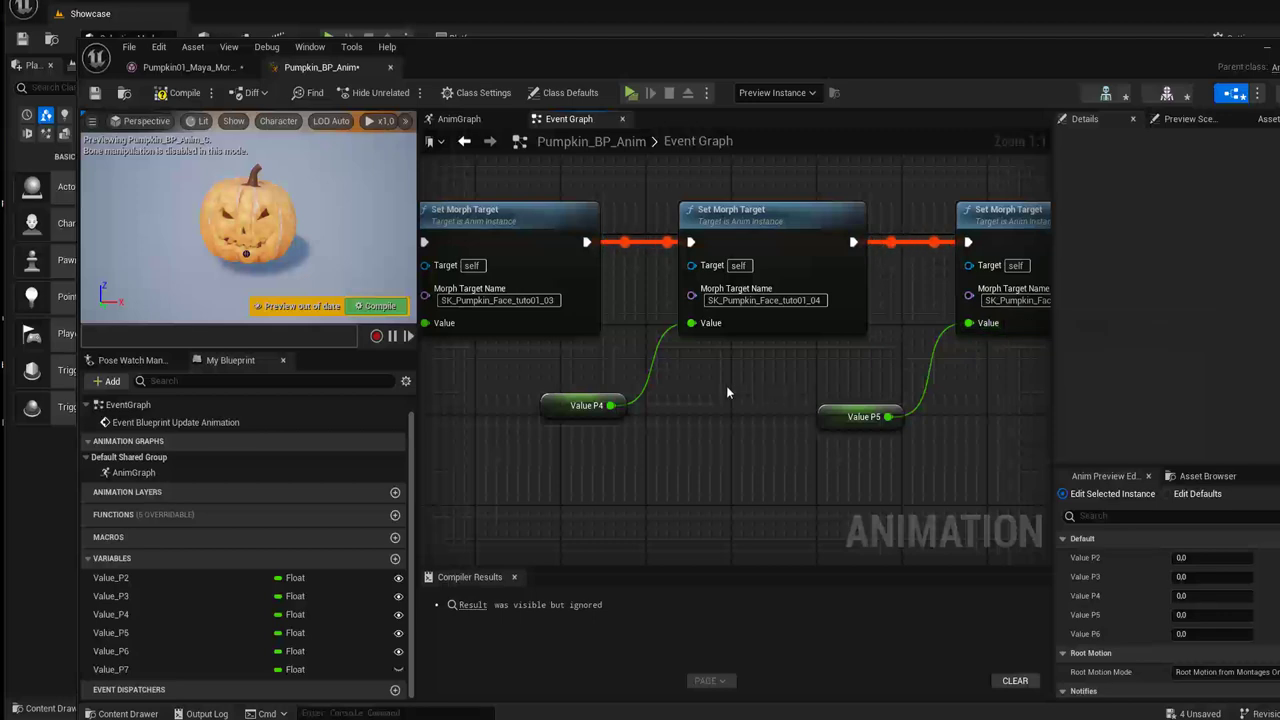
right_click_drag(730, 392, 893, 365)
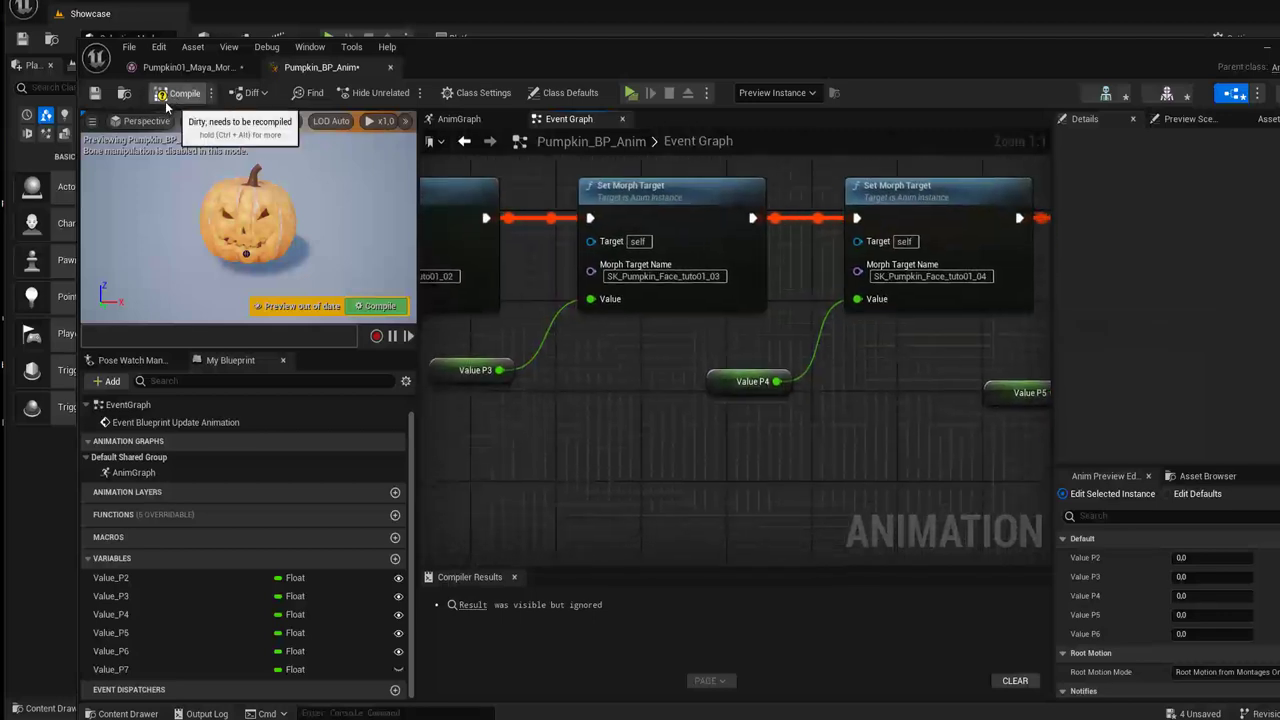
left_click(178, 93)
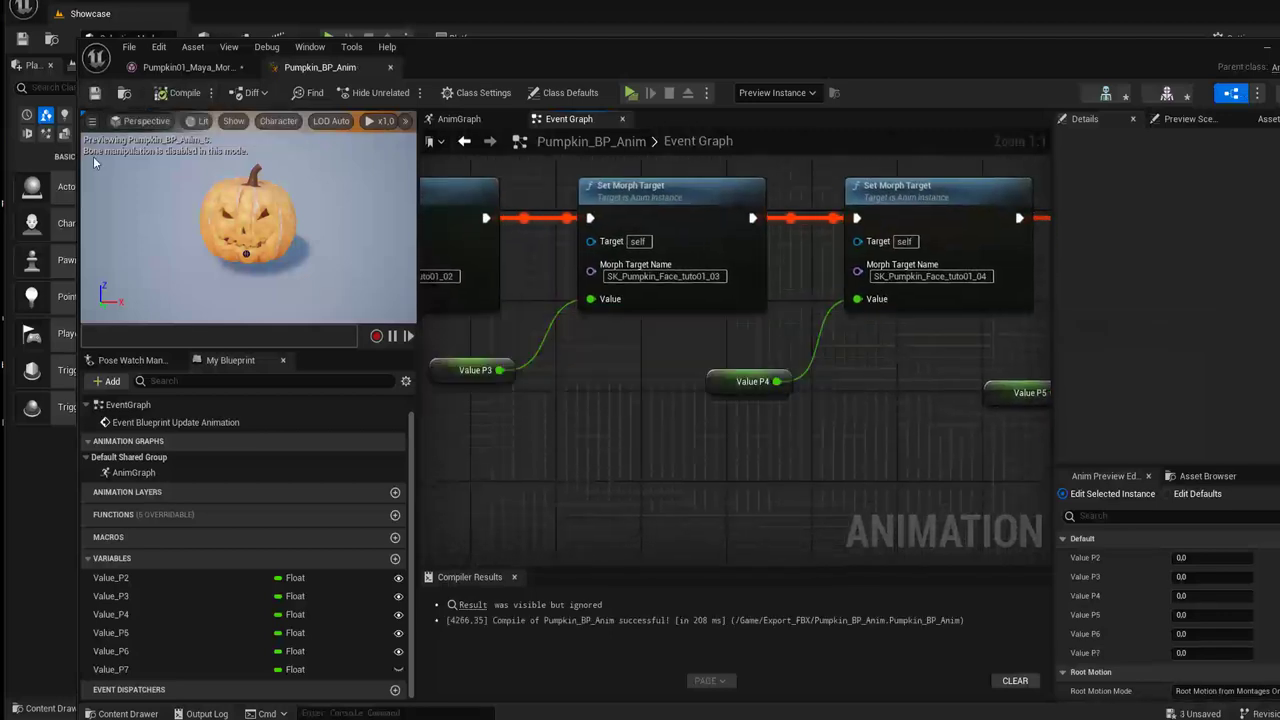
mouse_move(480, 46)
left_mouse_down()
mouse_move(528, 34)
mouse_move(524, 48)
left_mouse_up()
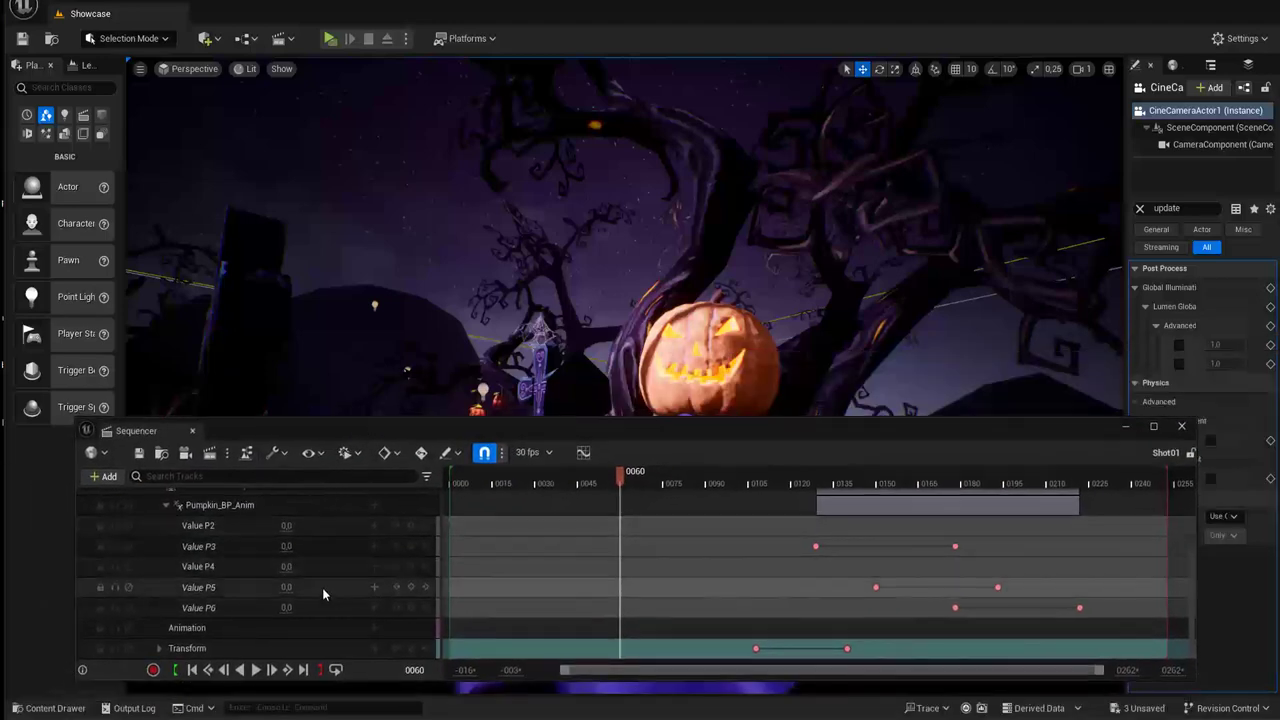
scroll(320, 588, "up", 1)
scroll(319, 581, "up", 1)
scroll(319, 581, "up", 1)
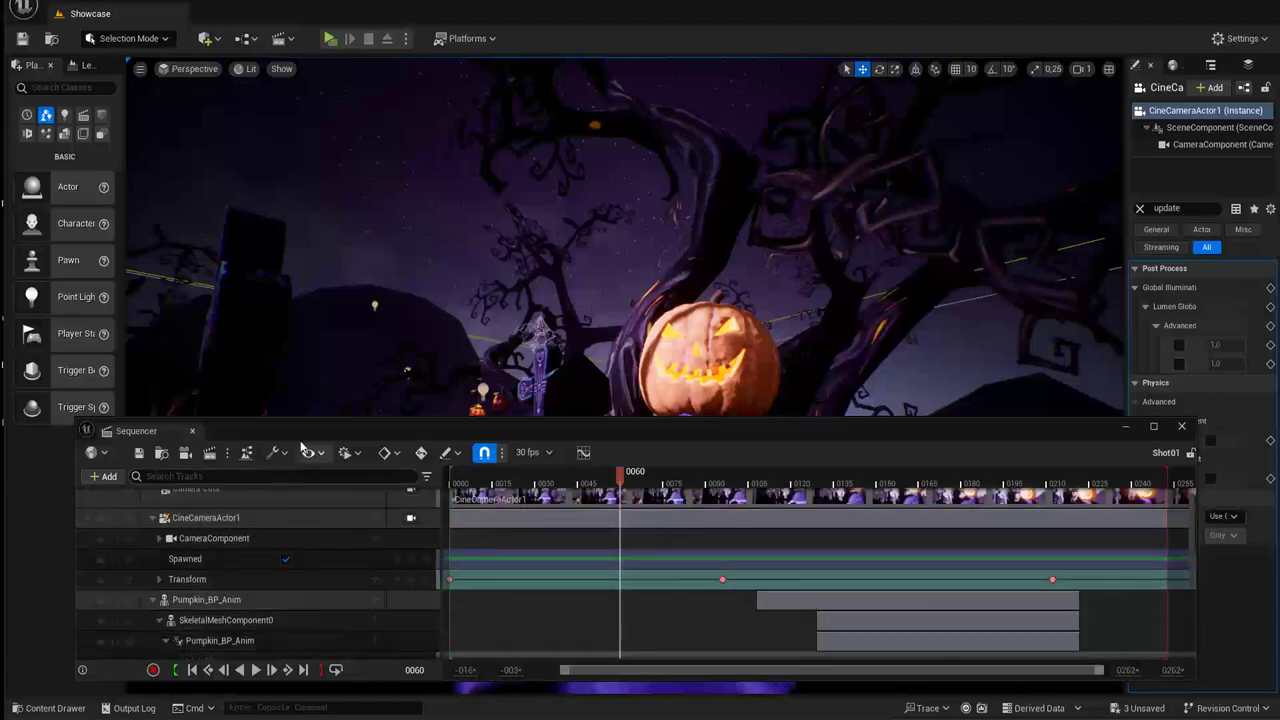
left_click_drag(296, 417, 302, 384)
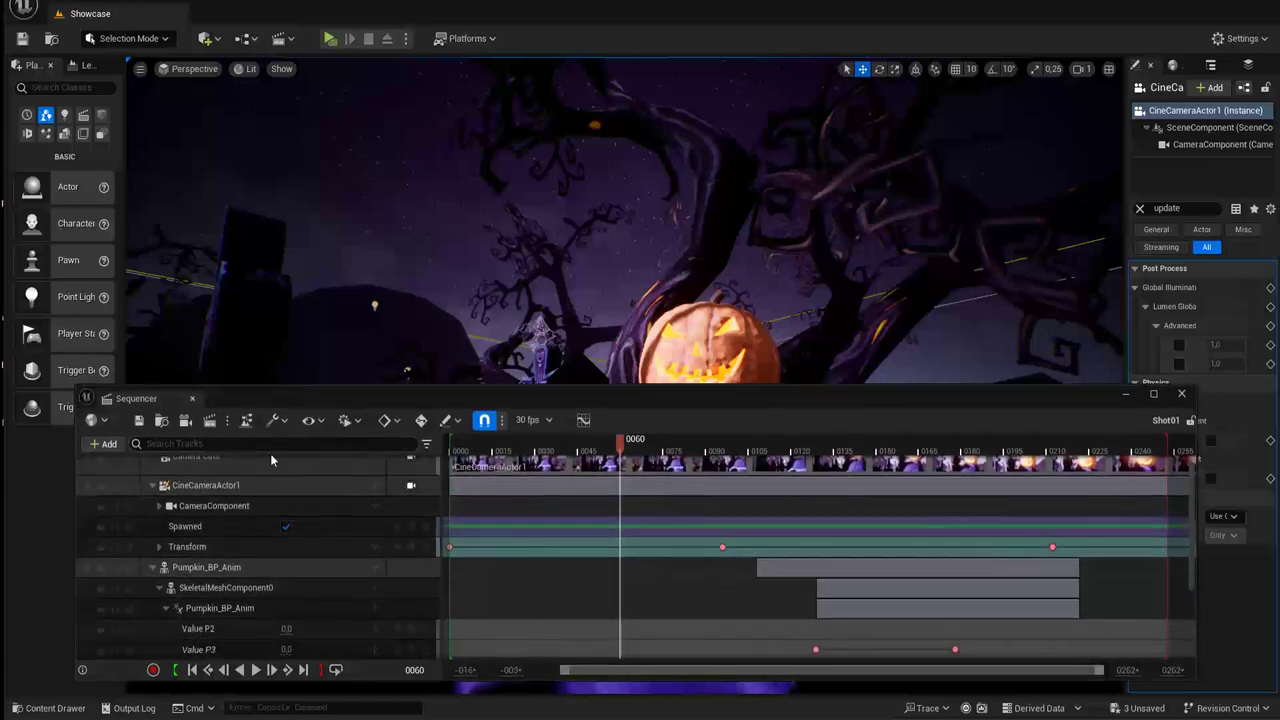
scroll(277, 489, "up", 1)
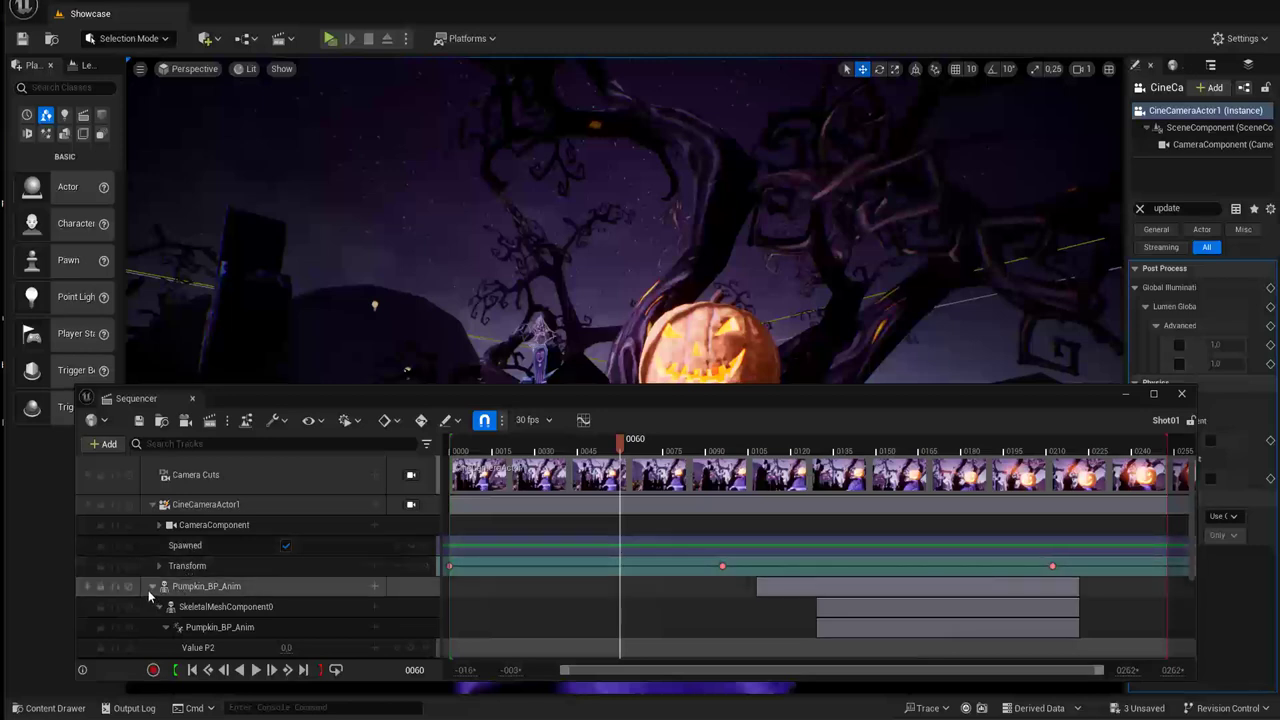
left_click(195, 511)
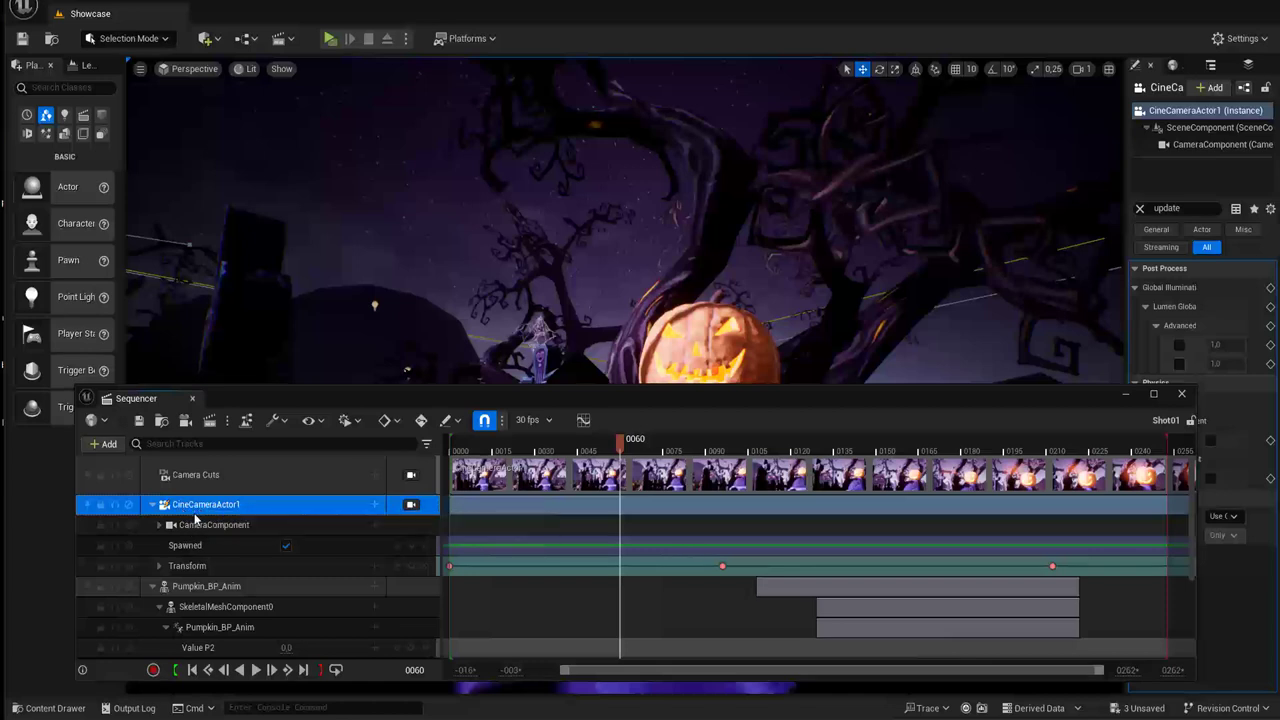
left_click(411, 506)
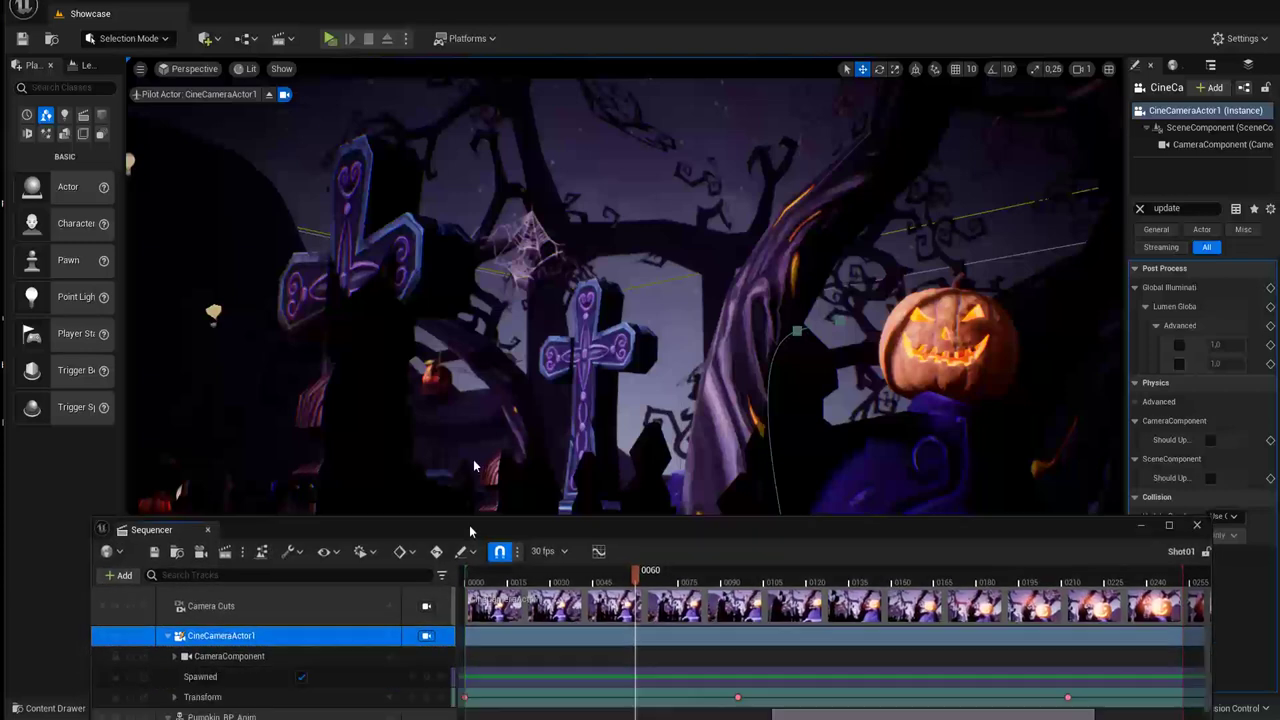
left_click_drag(454, 398, 478, 387)
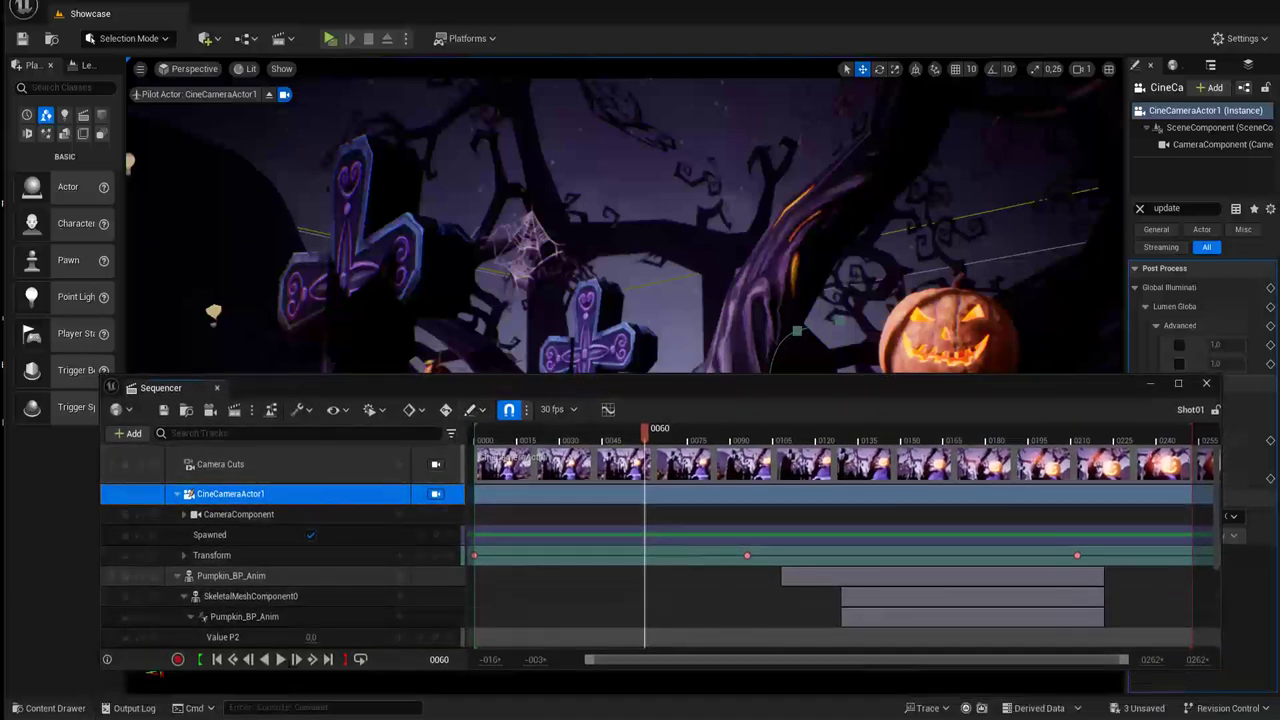
left_click_drag(527, 442, 912, 444)
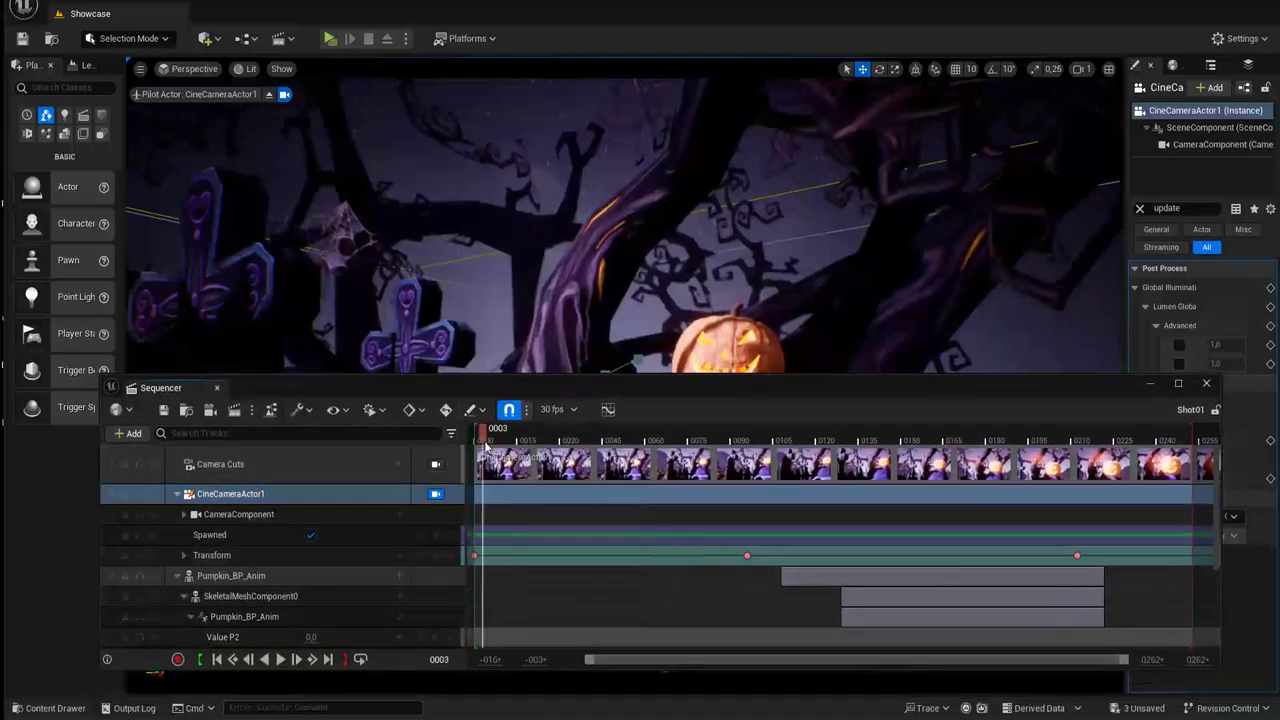
left_click_drag(930, 507, 968, 510)
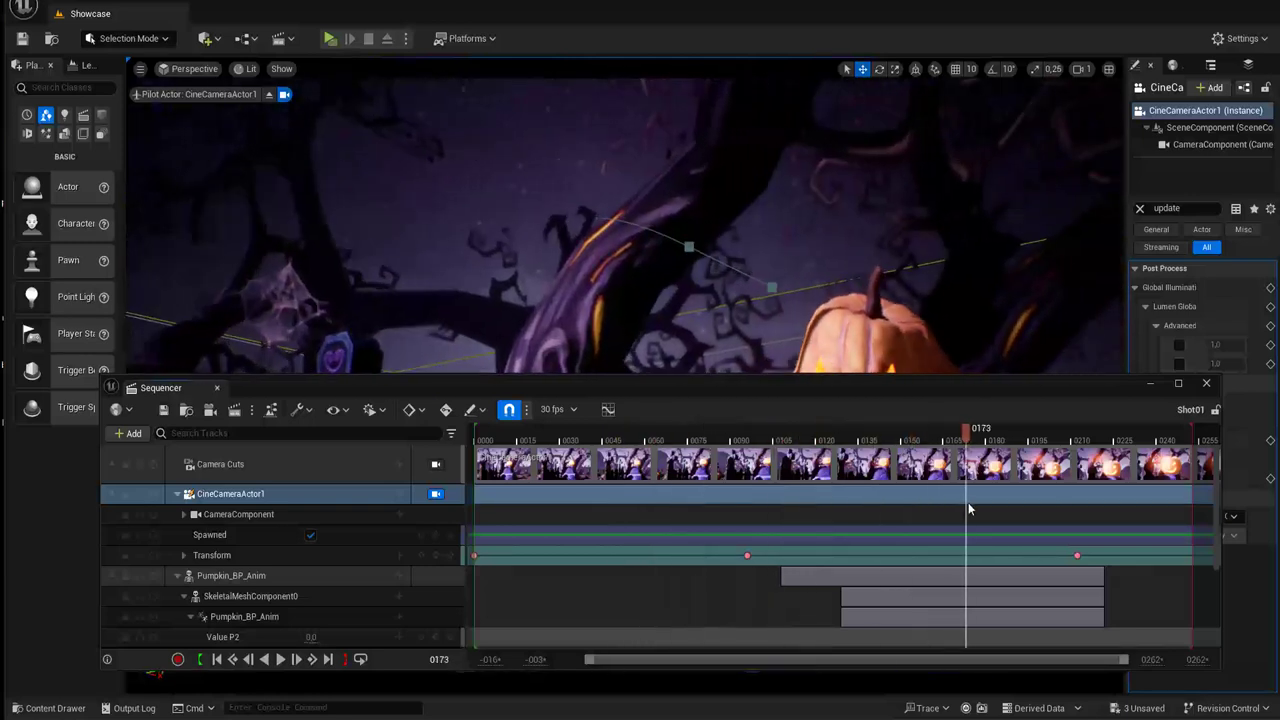
left_click_drag(898, 391, 882, 494)
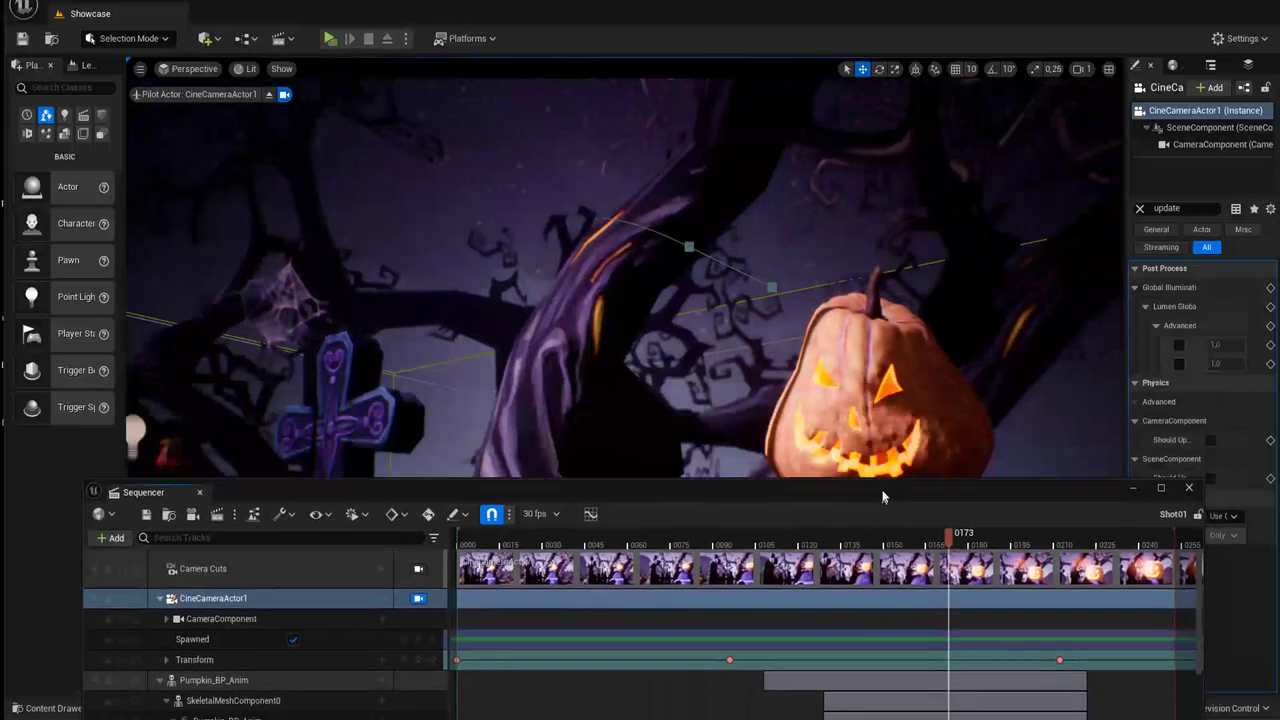
left_click_drag(970, 543, 458, 621)
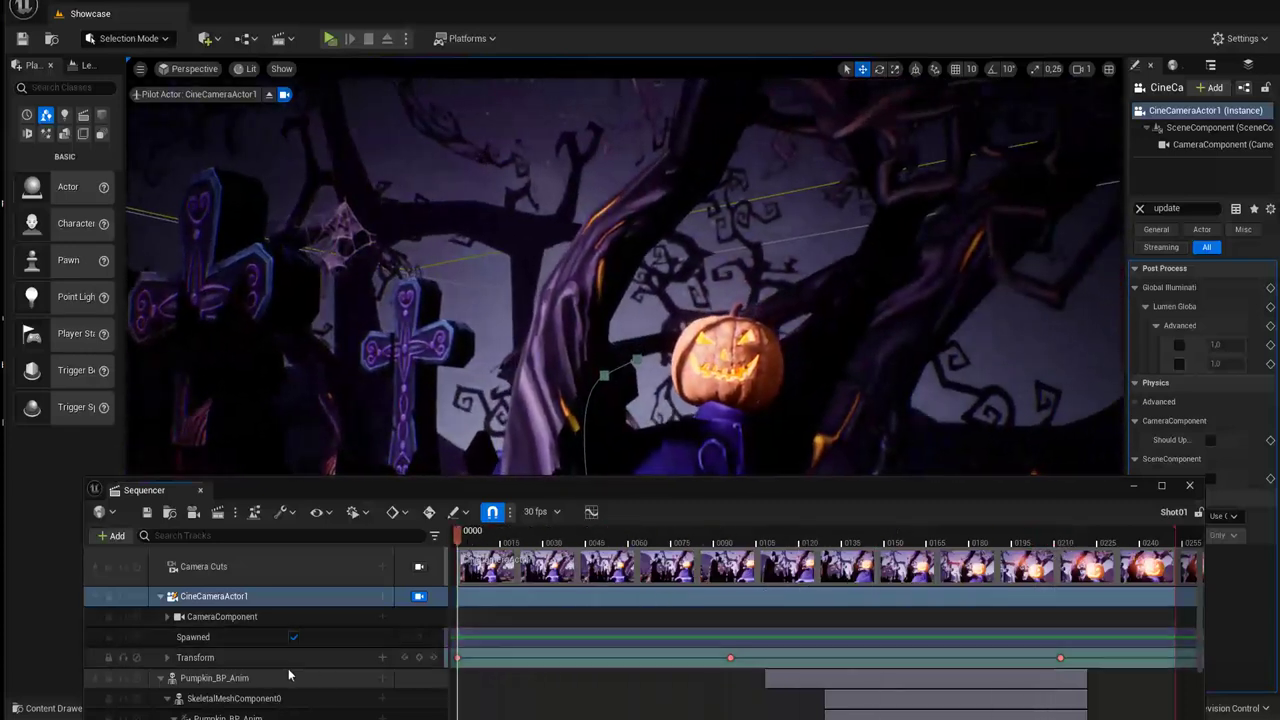
left_click(200, 678)
Resize and move the Sequencer, widen the Details panel, show the Outliner, and close the Sequencer
left_click_drag(301, 486, 298, 389)
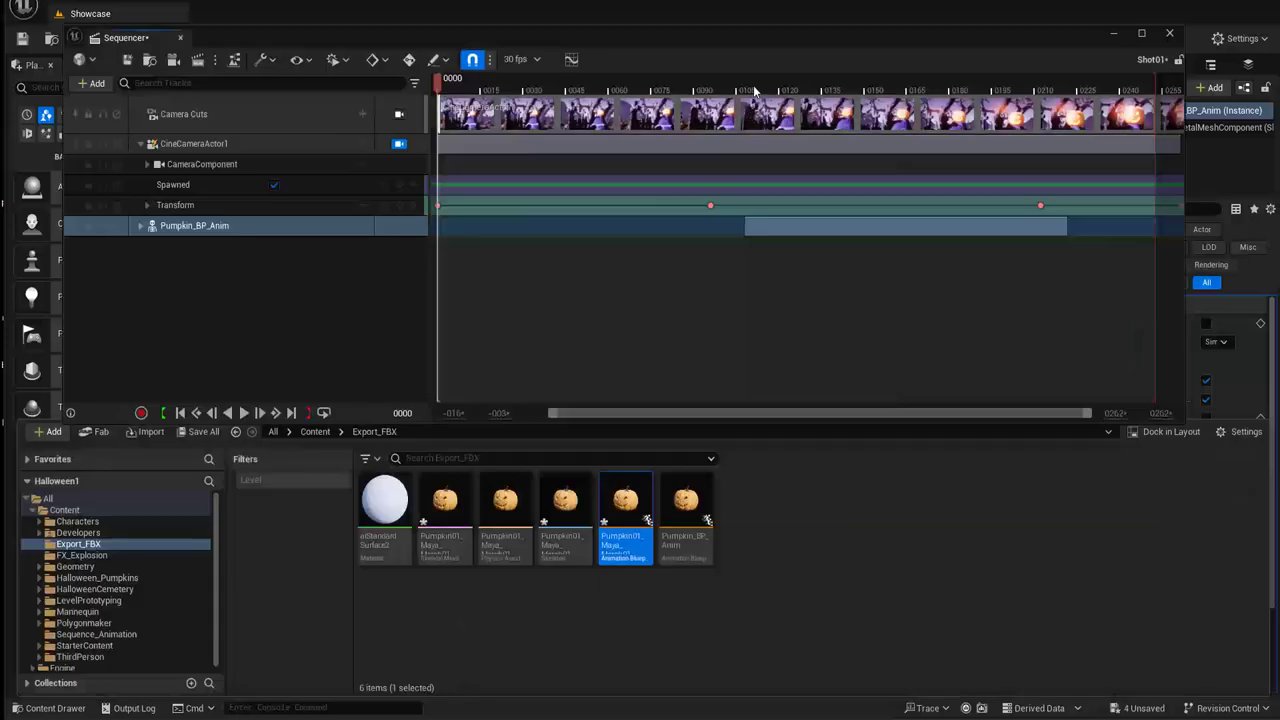
left_click_drag(766, 32, 778, 33)
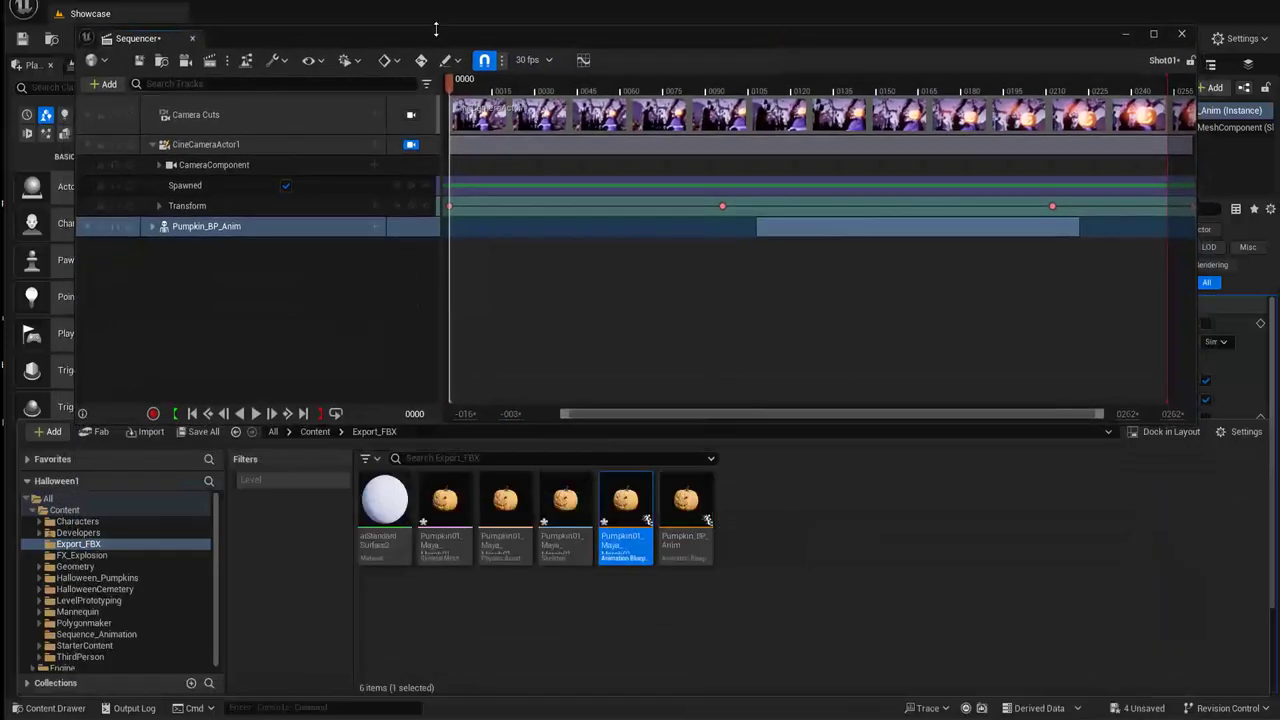
left_click_drag(443, 44, 461, 494)
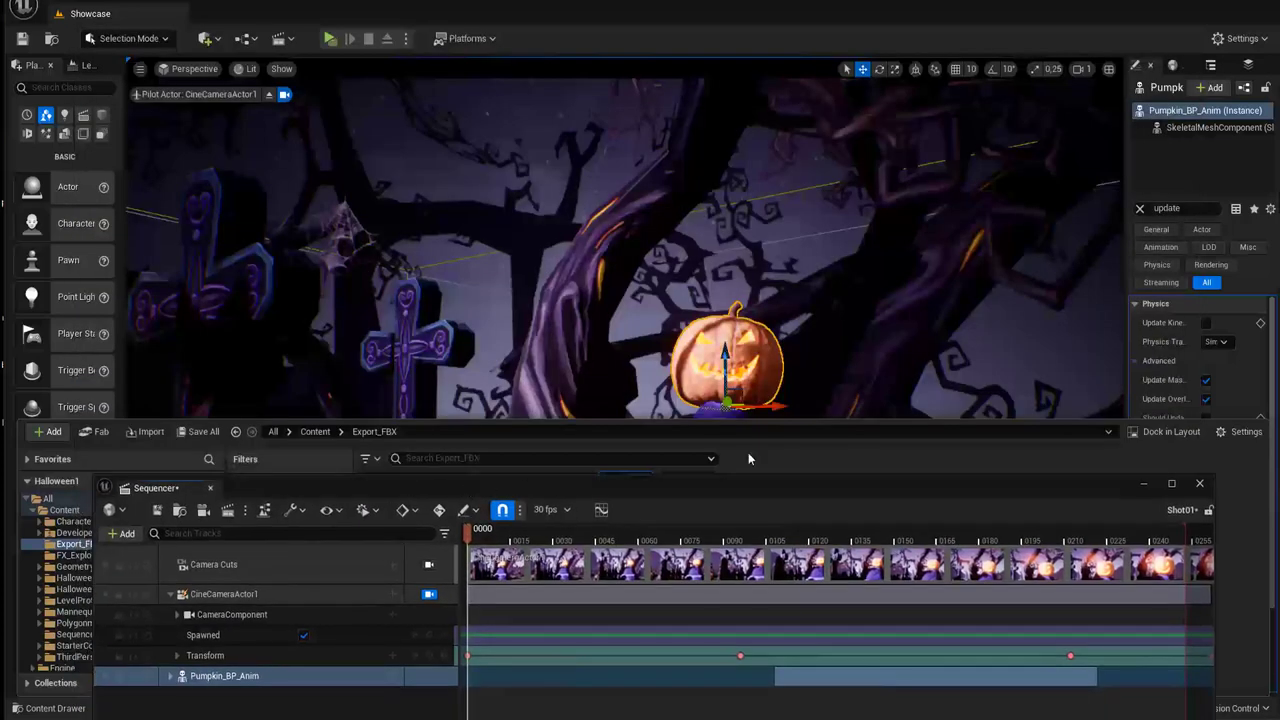
mouse_move(1128, 193)
left_mouse_down()
mouse_move(926, 219)
mouse_move(947, 215)
left_mouse_up()
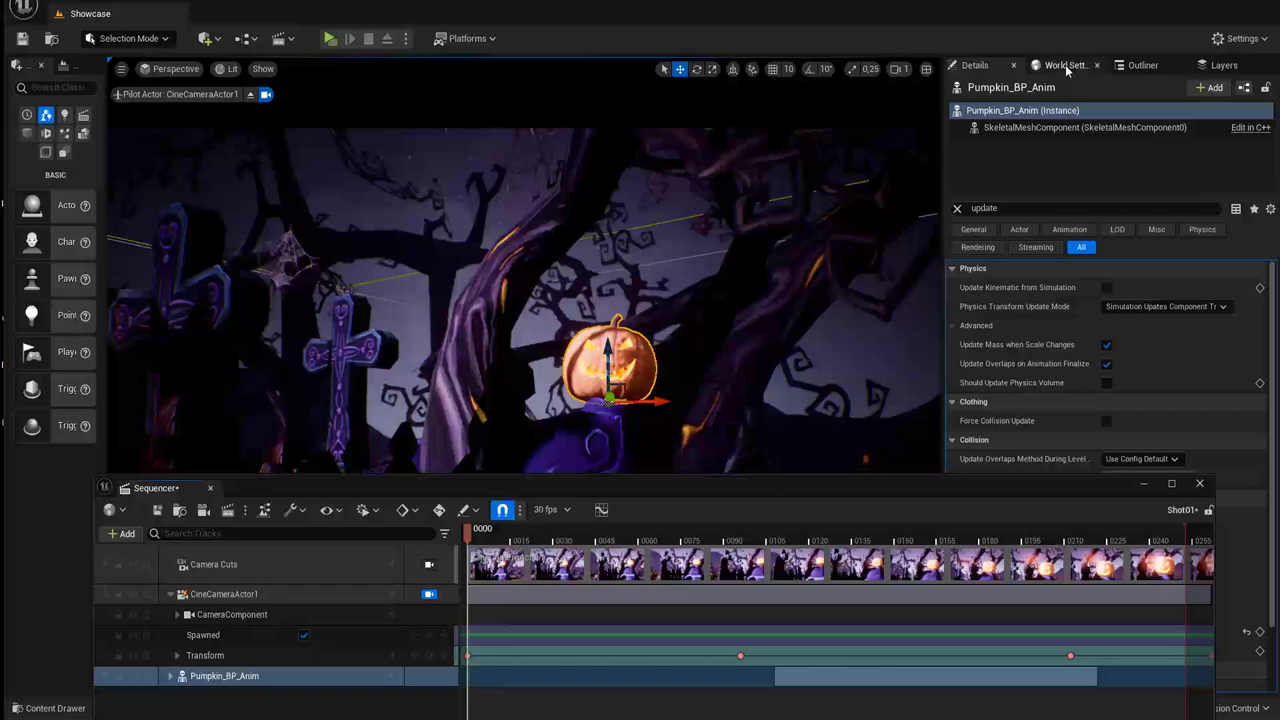
left_click(1066, 67)
left_click(1143, 65)
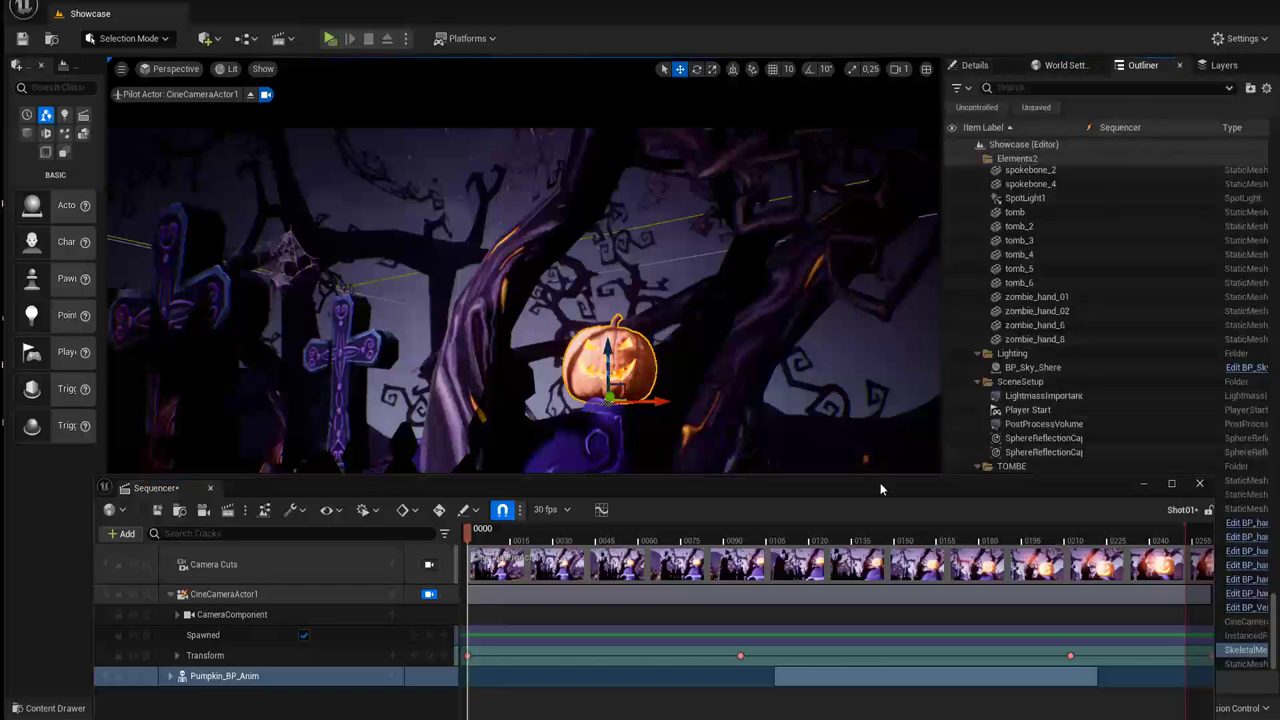
left_click_drag(860, 484, 843, 463)
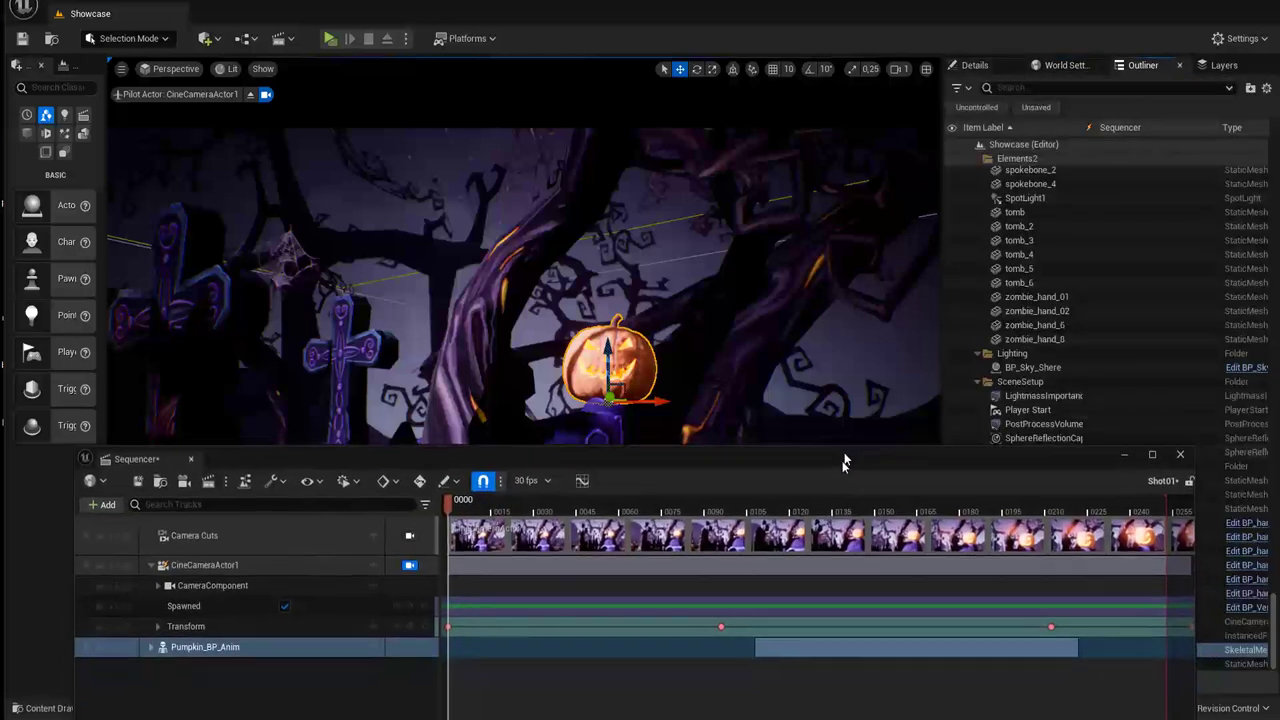
Drag the Pumpkin01_Maya_Morph01 AnimBlueprint from Export_FBX into the level, then reopen Sequencer
left_click(47, 710)
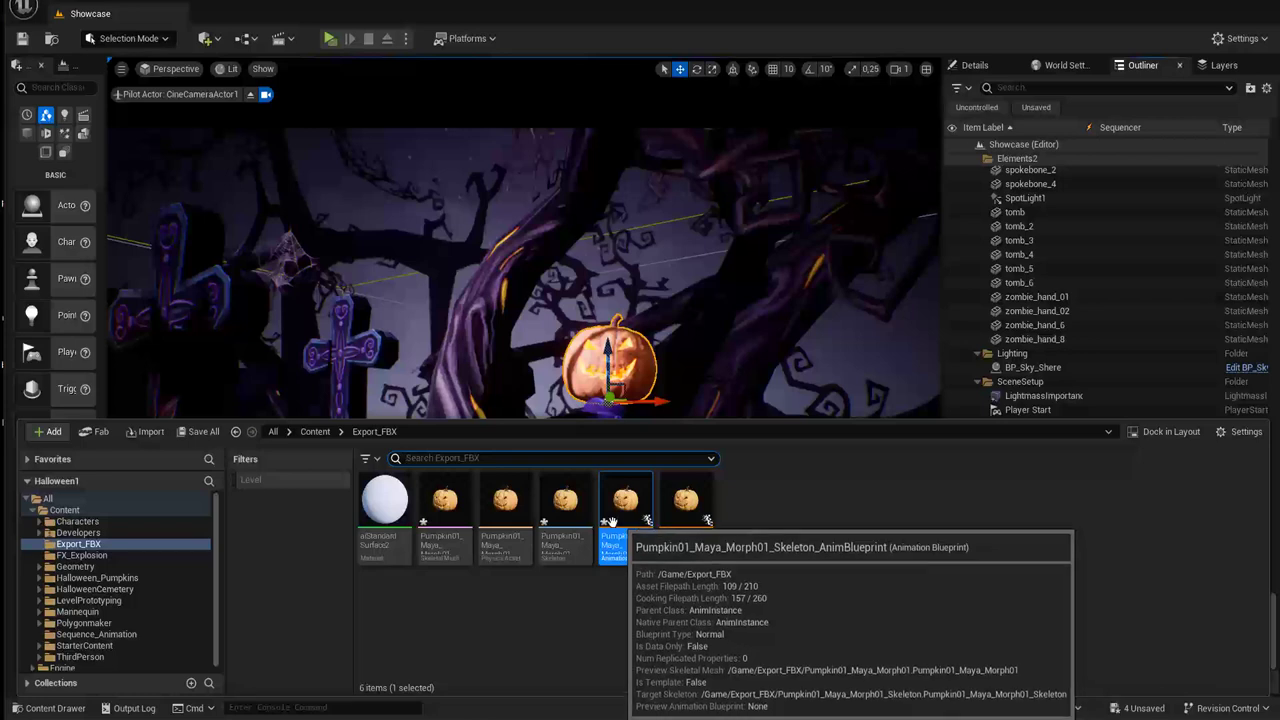
left_click_drag(685, 497, 1012, 148)
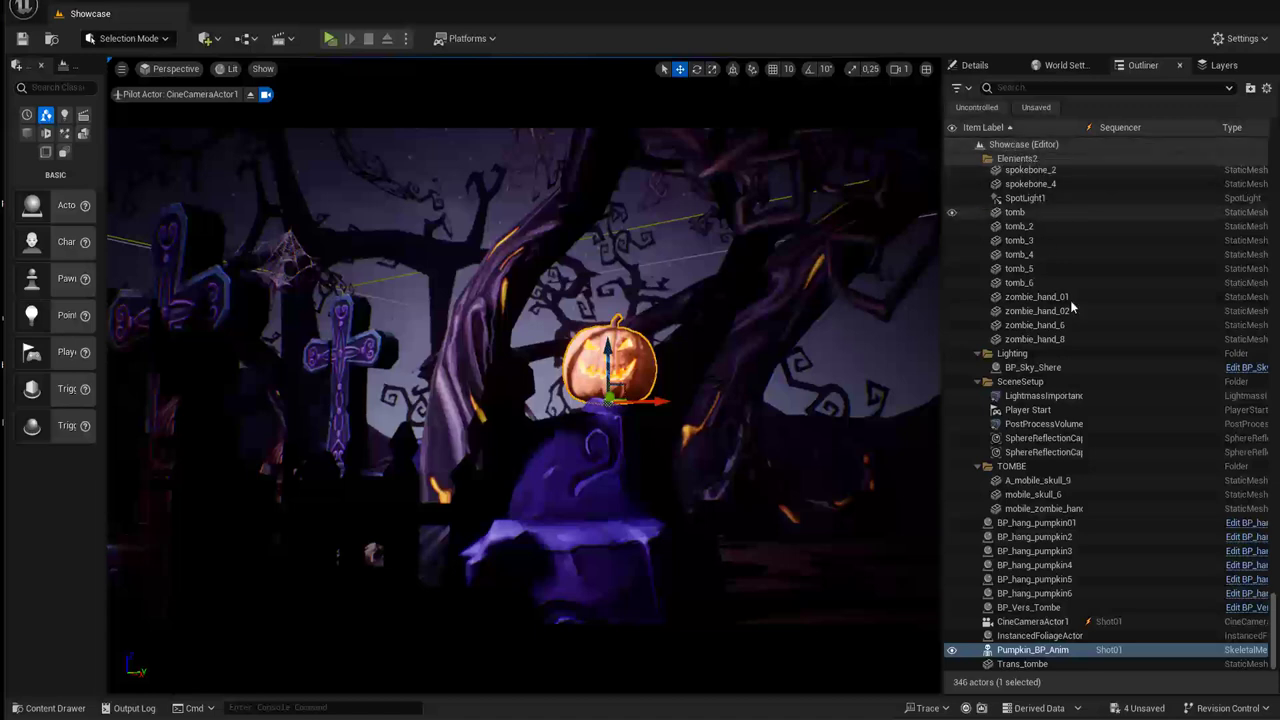
left_click(1022, 650)
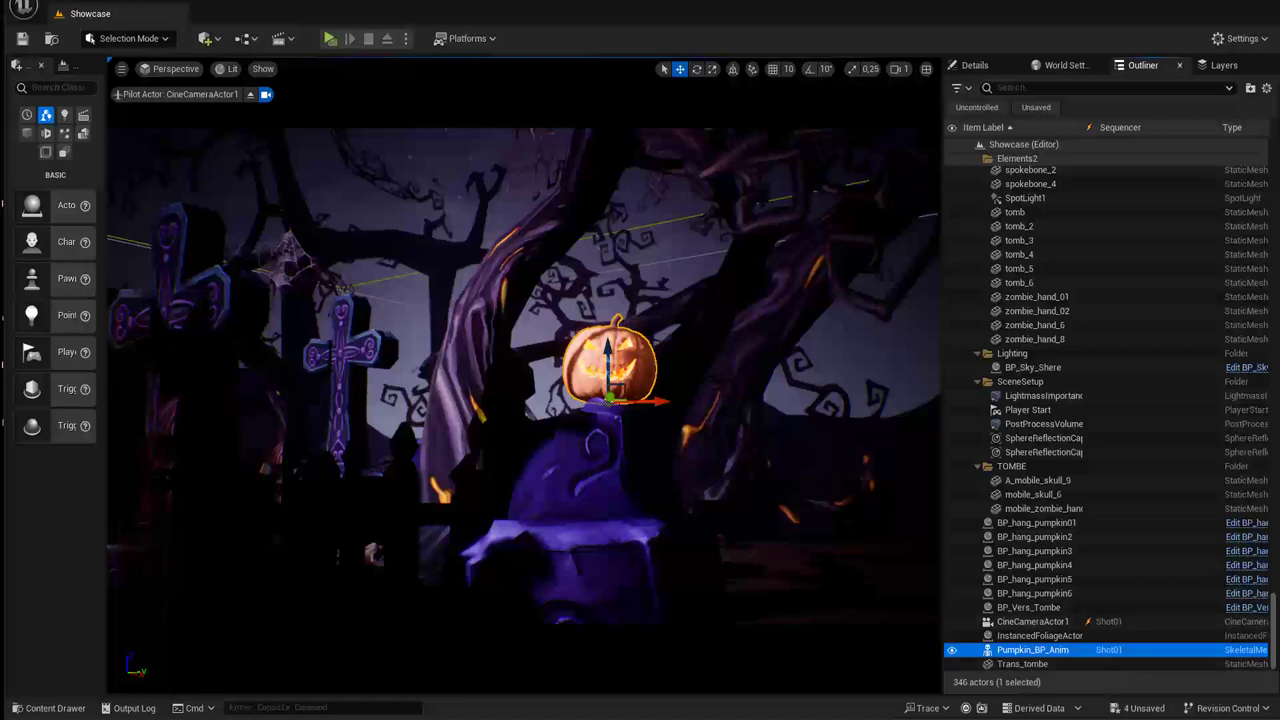
left_click_drag(1279, 645, 1025, 645)
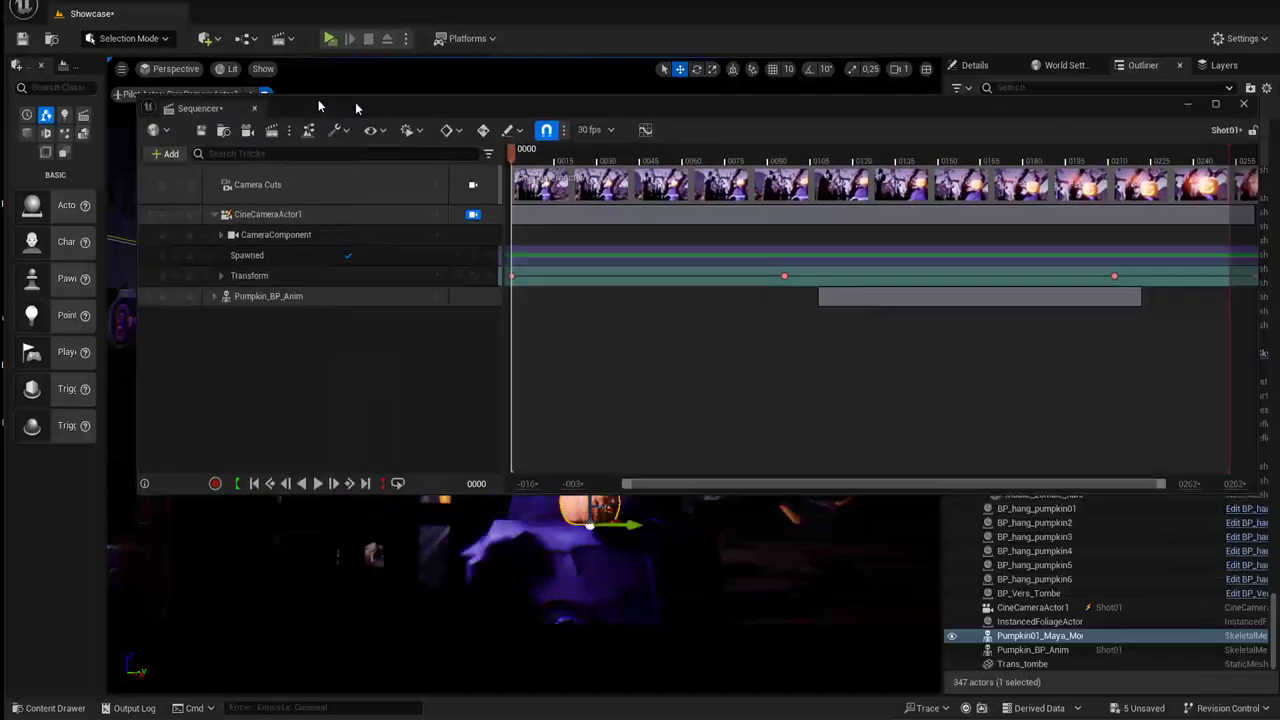
Add the new pumpkin actor to Shot01 with a SkeletalMeshComponent0 track, then delete that trial track
left_click_drag(1027, 643, 227, 350)
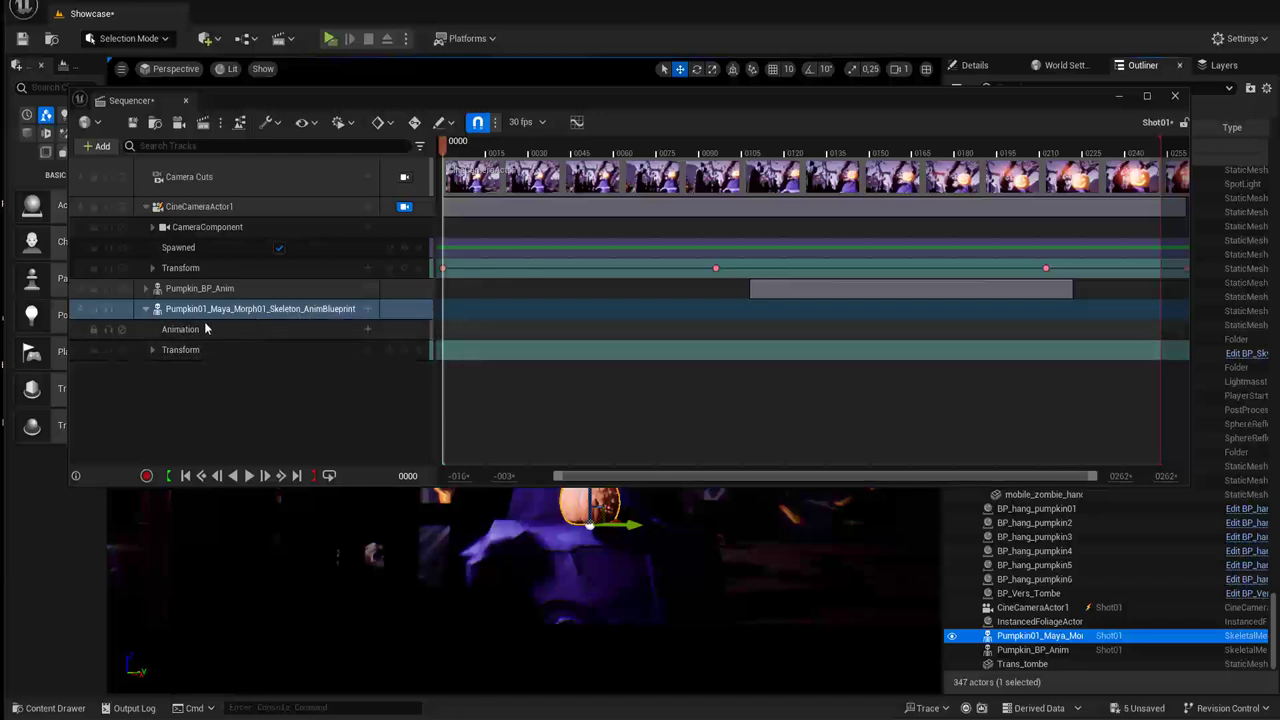
left_click(368, 313)
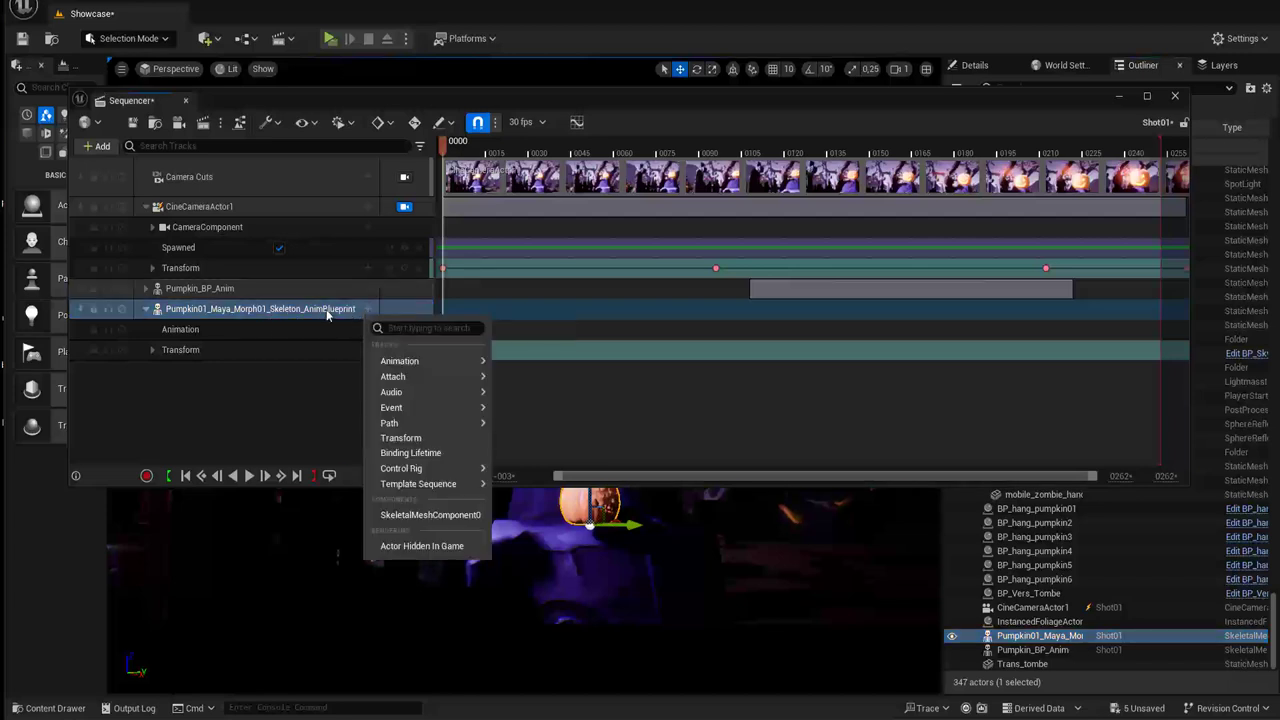
left_click(327, 315)
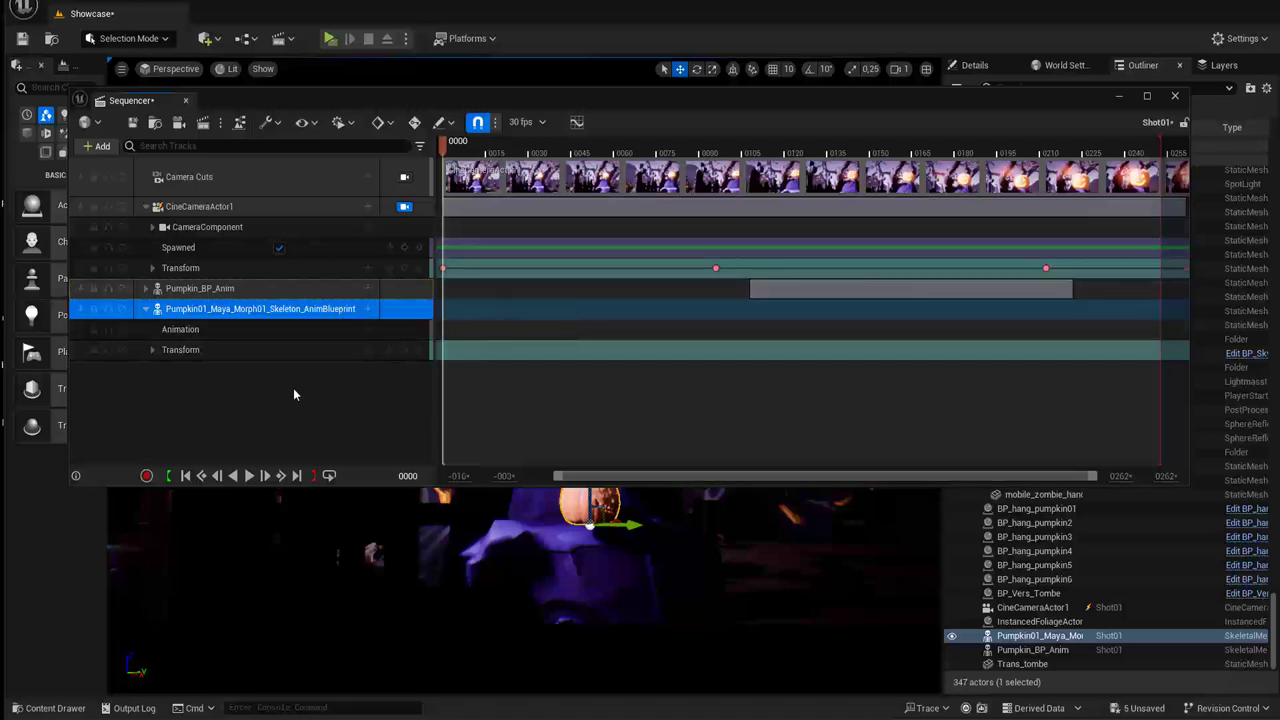
right_click(366, 311)
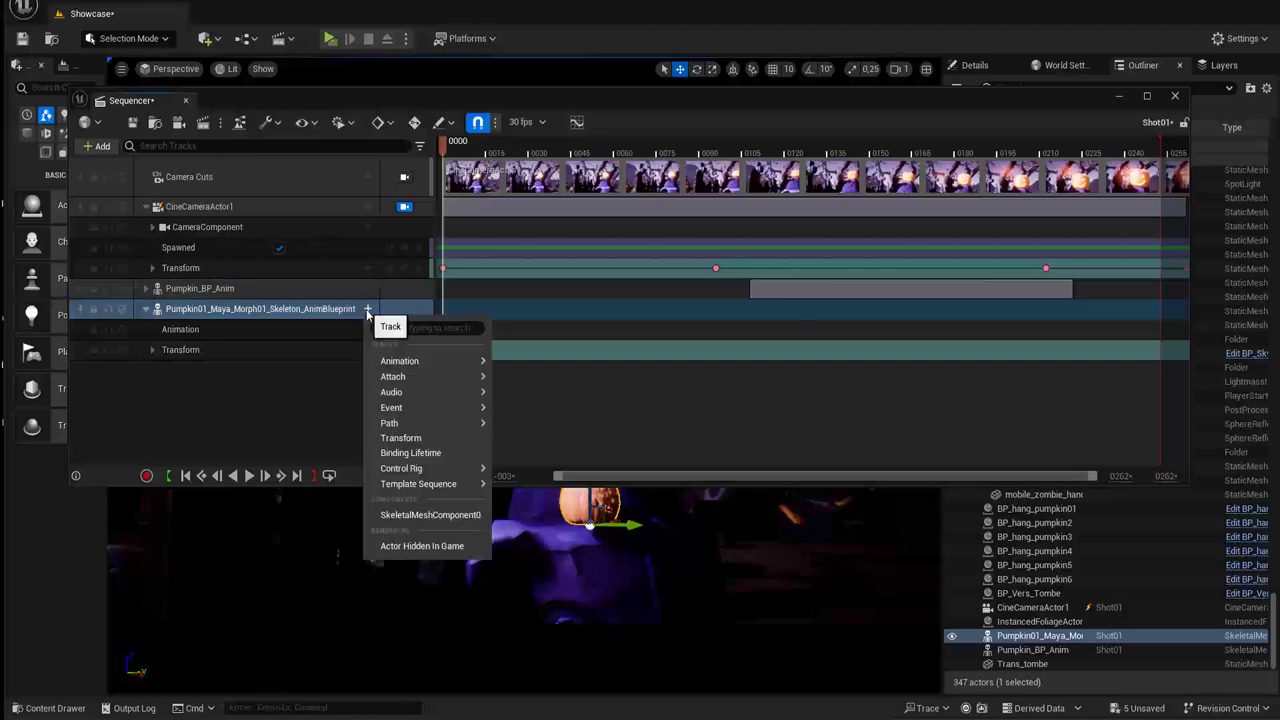
left_click(423, 516)
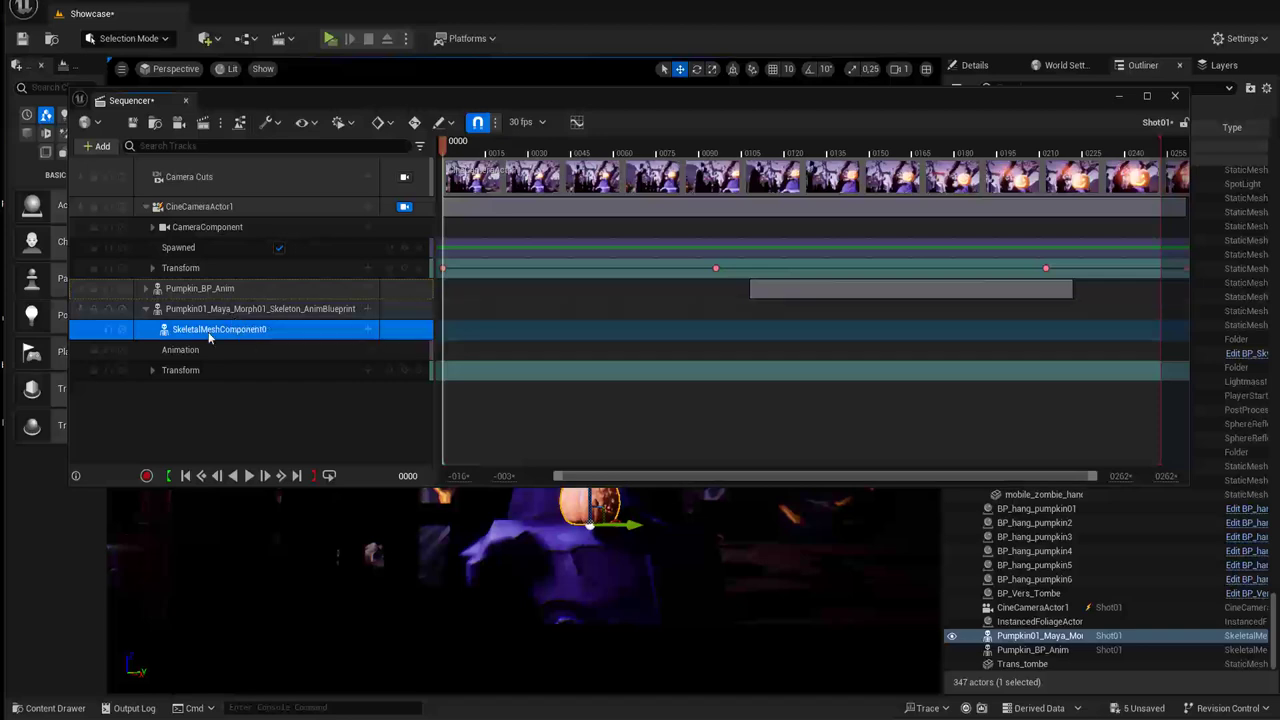
left_click(204, 310)
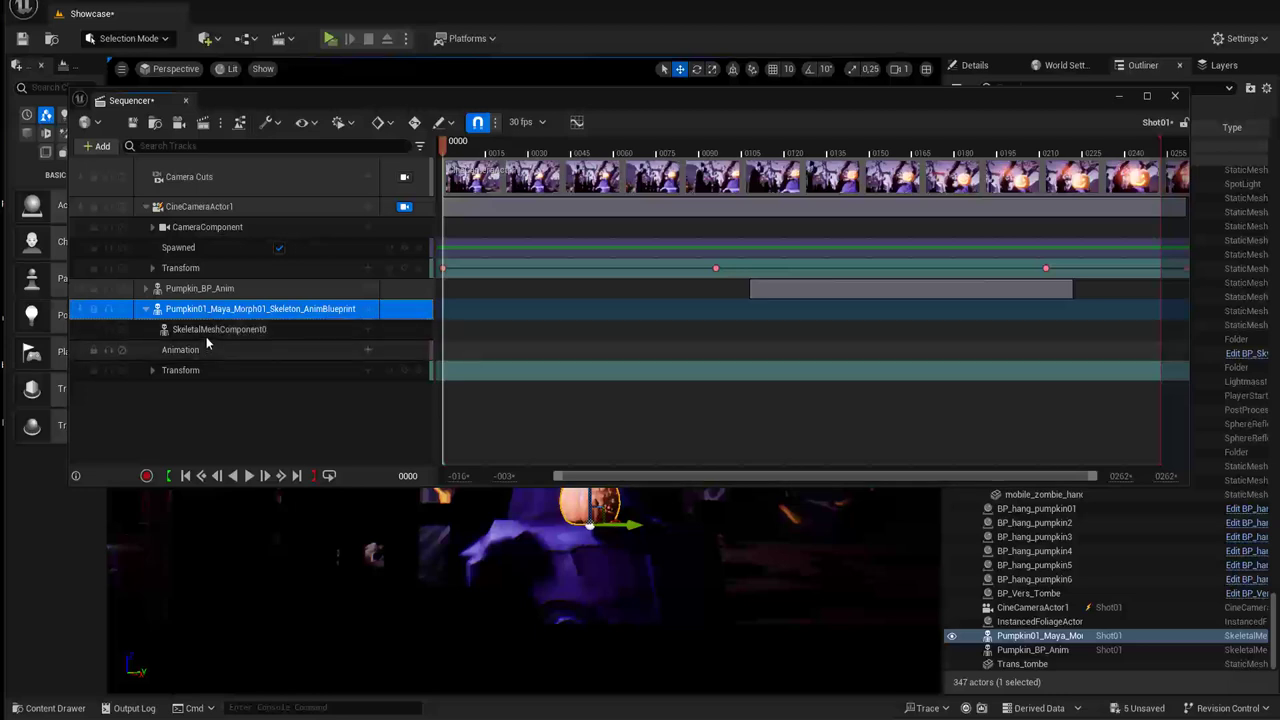
key("Delete")
Expand Pumpkin_BP_Anim through its skeletal mesh component and anim instance to list the Value P2–P6 properties
left_click(236, 290)
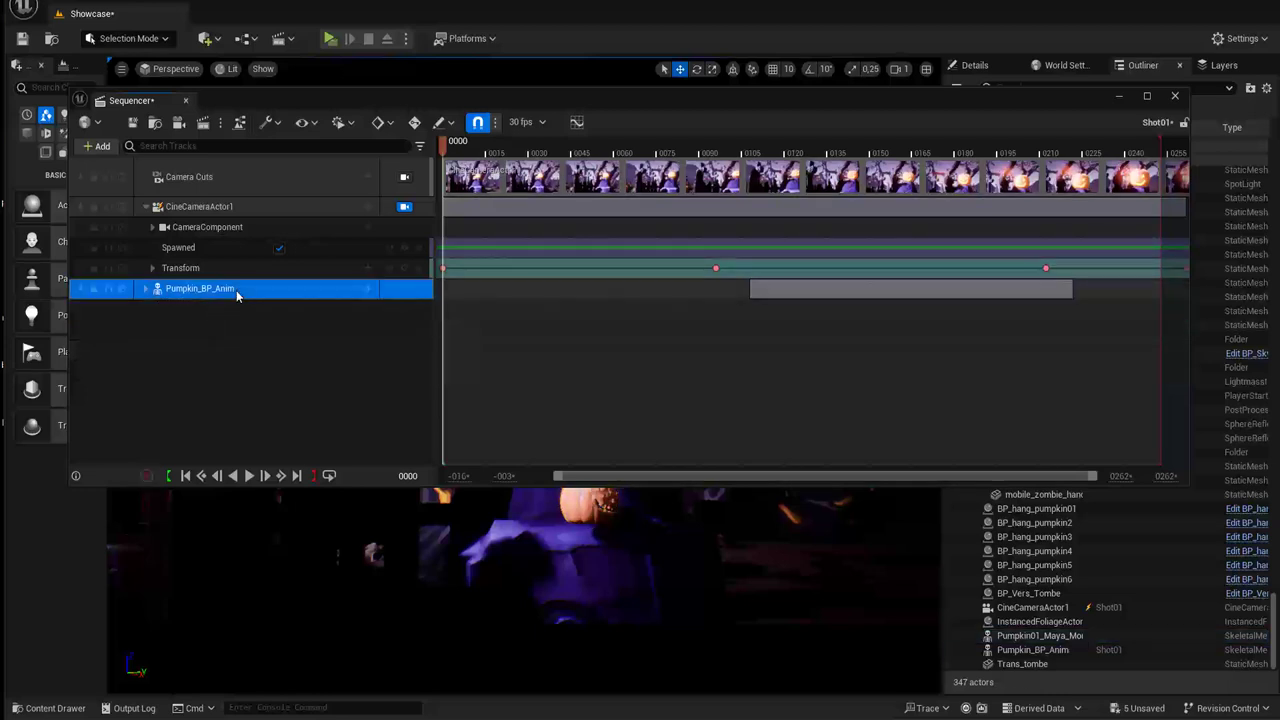
left_click(367, 290)
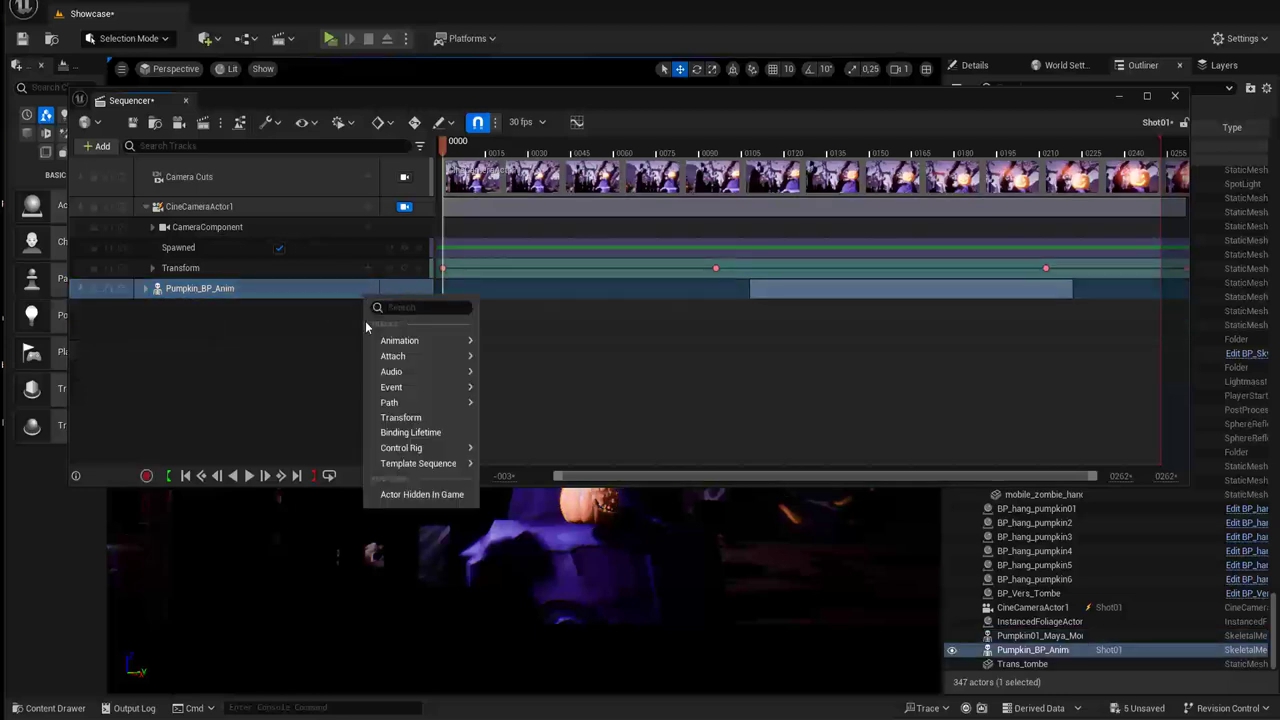
left_click(145, 289)
left_click(214, 311)
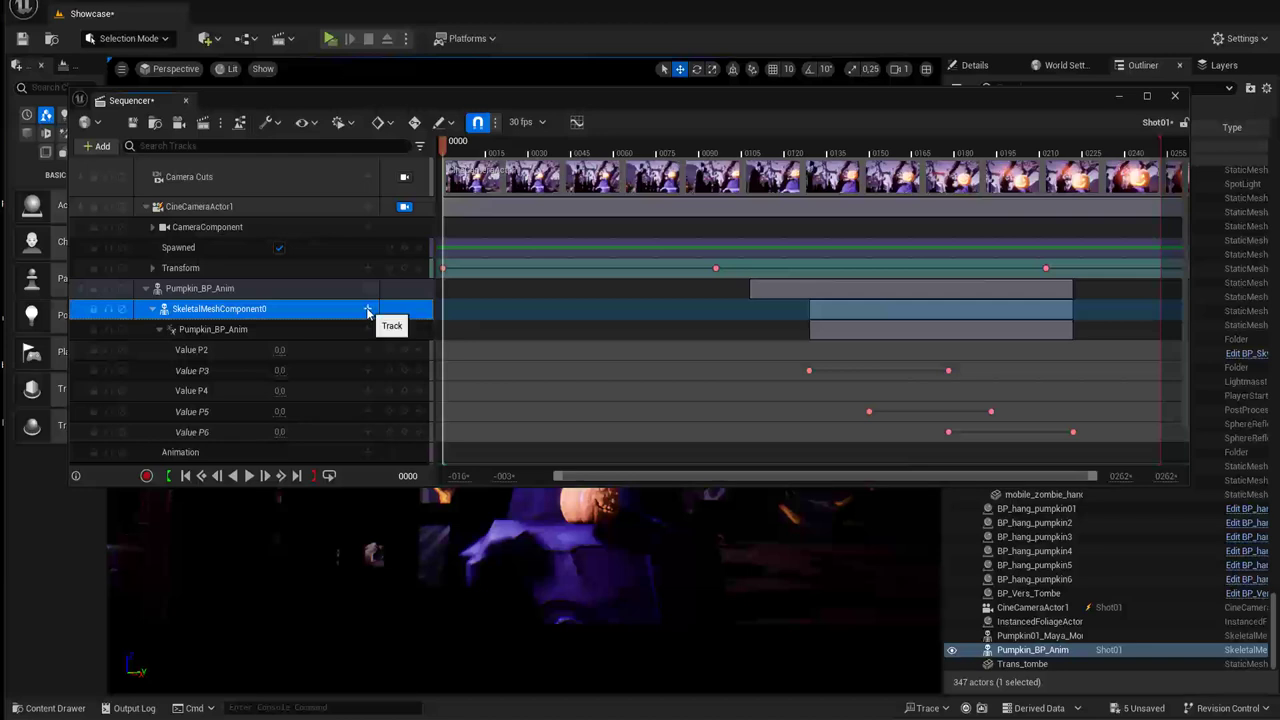
left_click(368, 313)
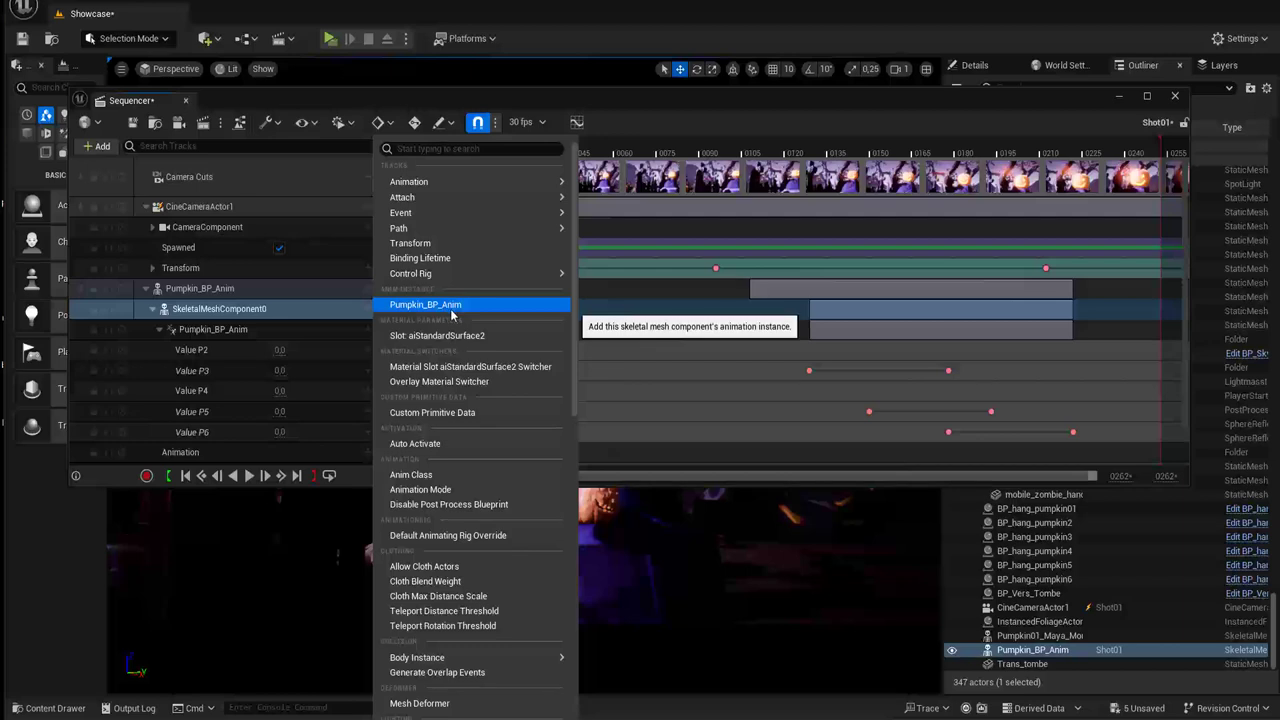
left_click(214, 331)
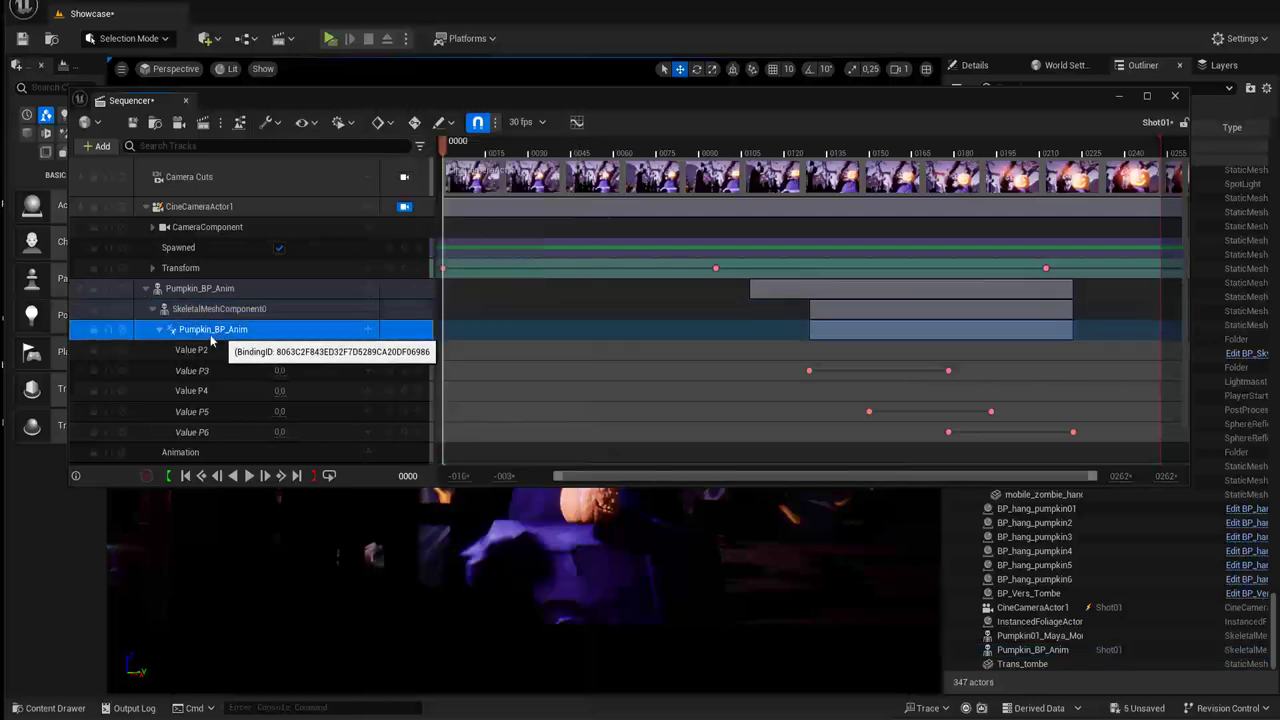
left_click(368, 331)
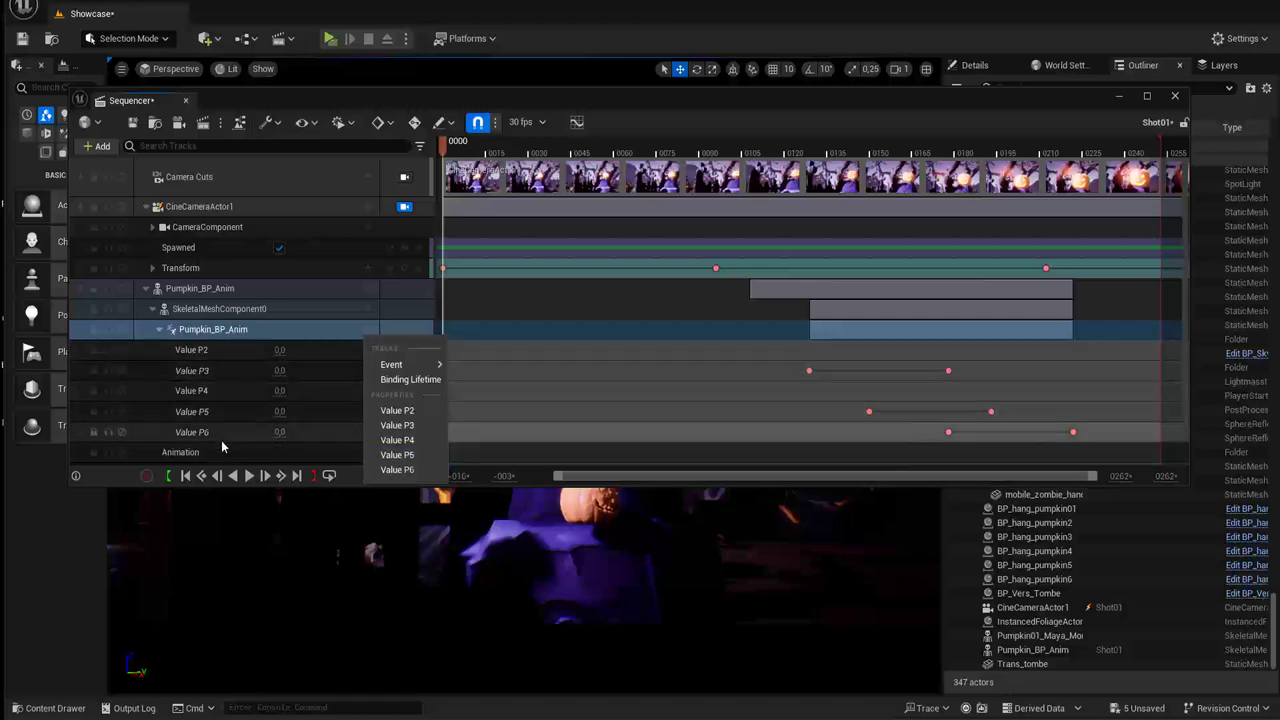
left_click(232, 330)
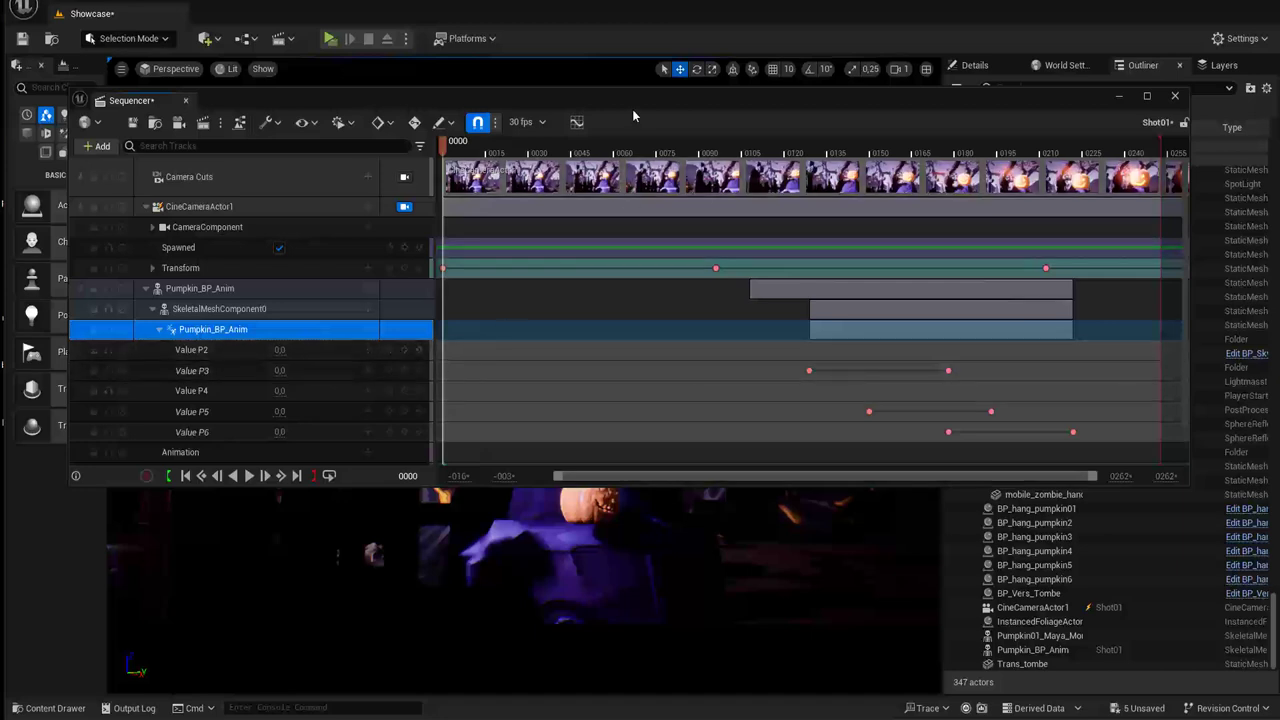
Select the pumpkin and scrub Shot01 through frames 150–163 to preview its morphing face
left_click_drag(628, 98, 626, 546)
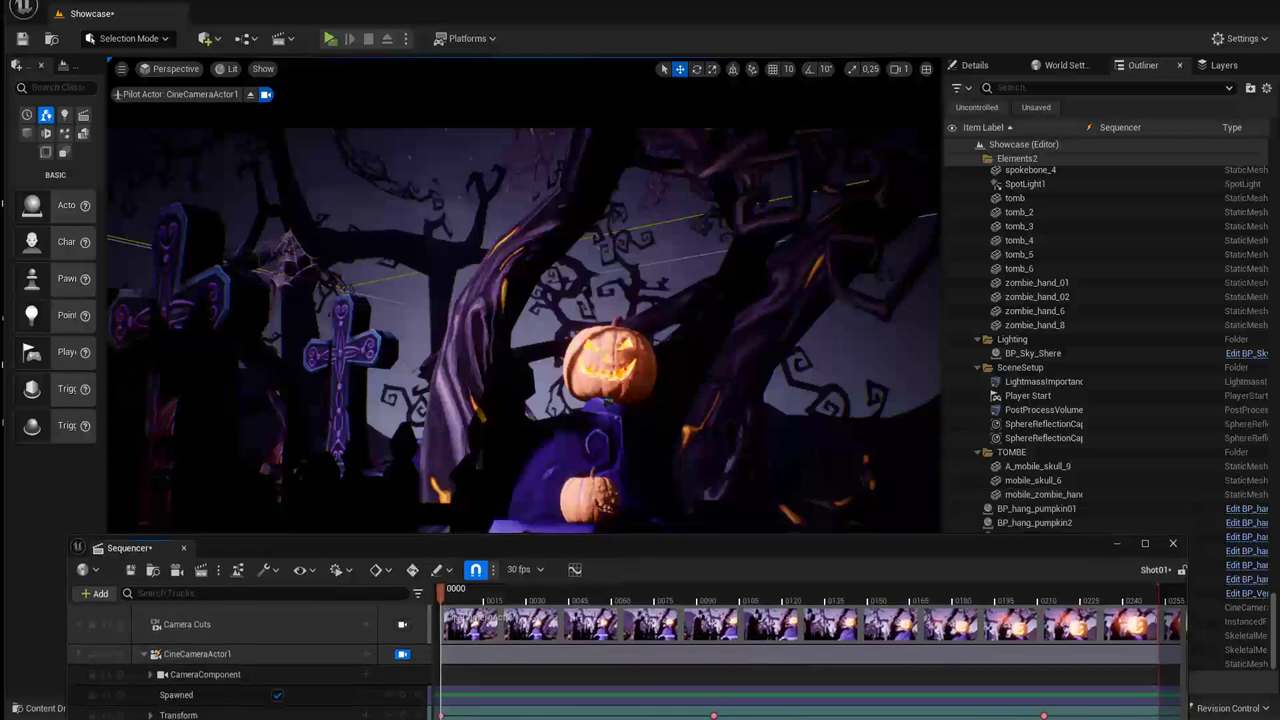
left_click(615, 368)
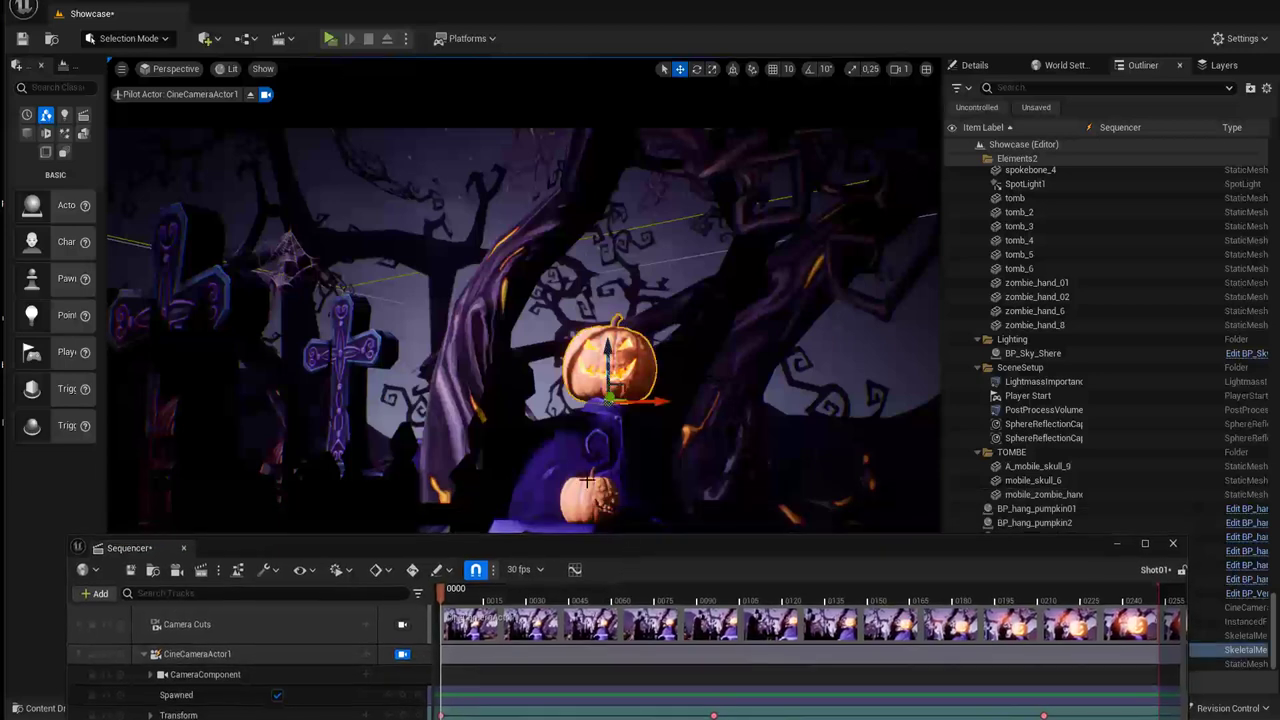
left_click_drag(555, 548, 546, 475)
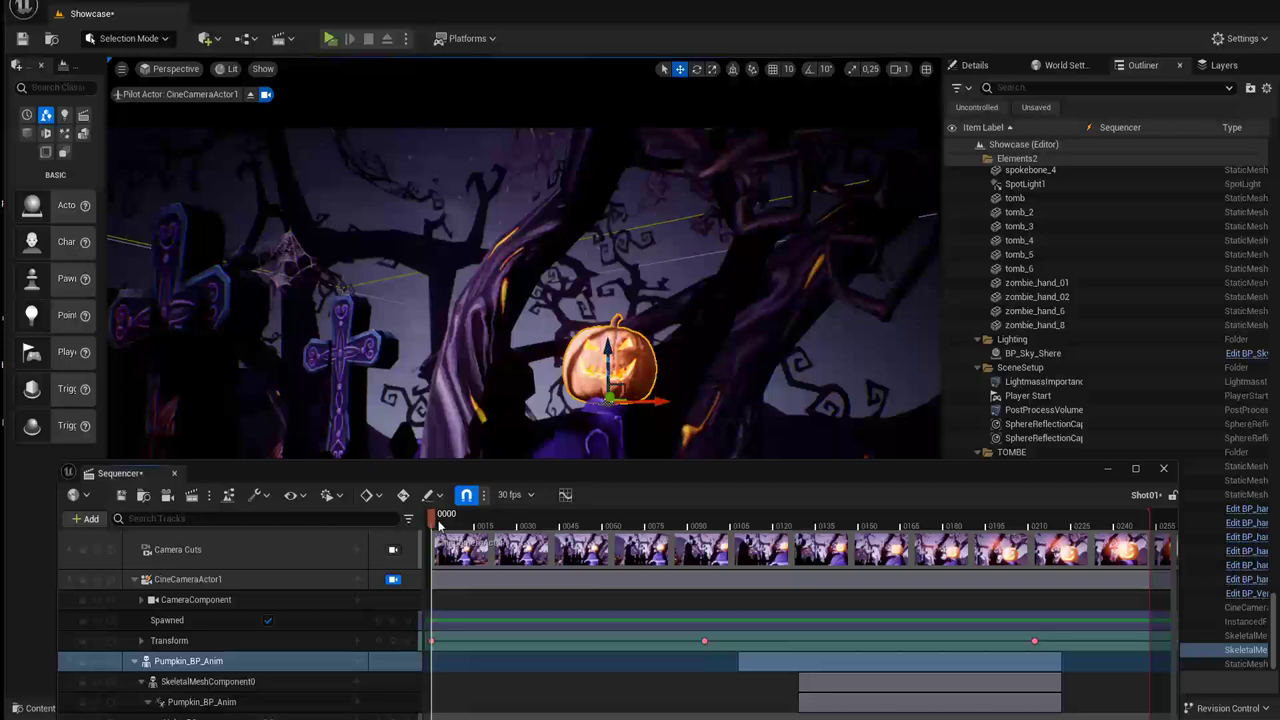
left_click_drag(431, 519, 873, 570)
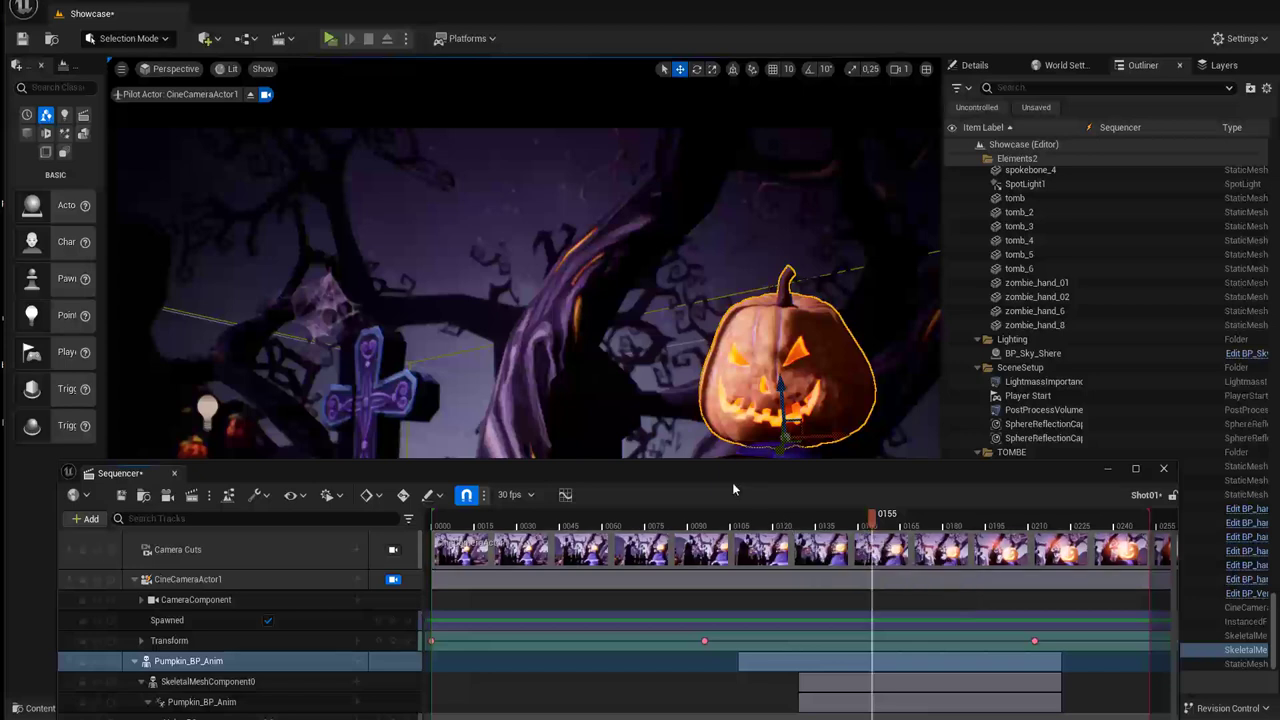
left_click_drag(728, 479, 727, 514)
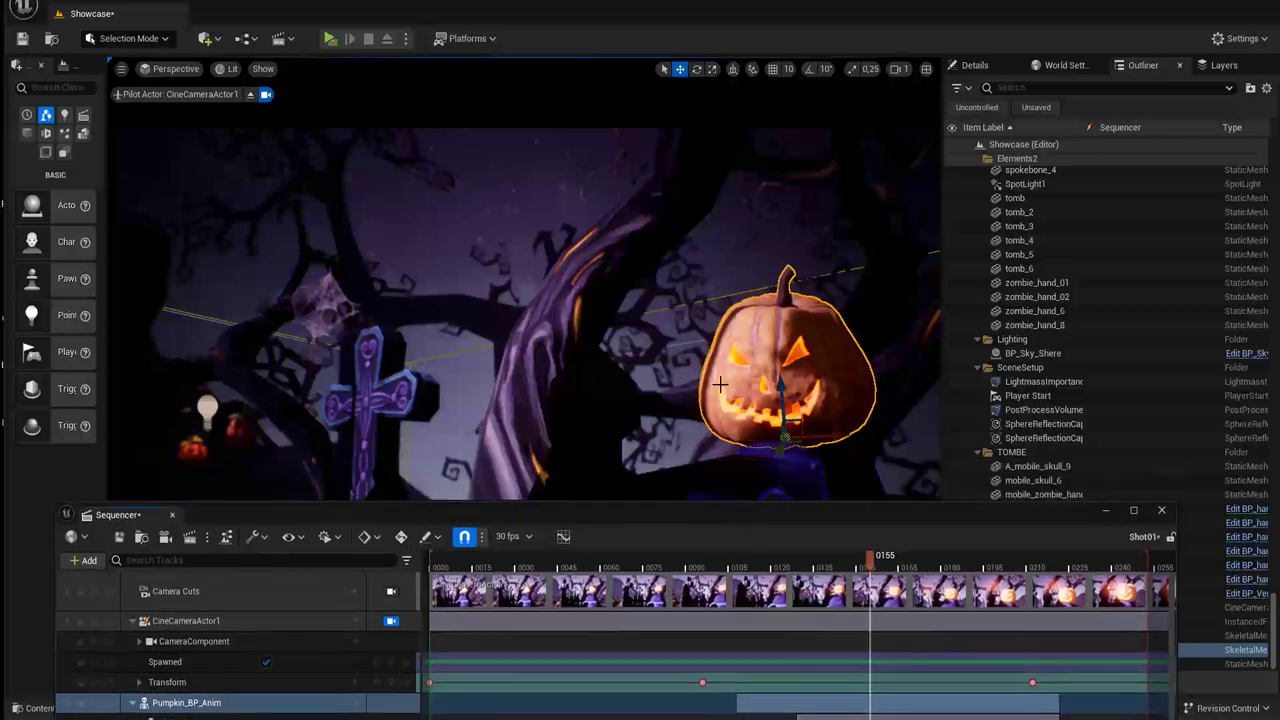
left_click_drag(870, 565, 858, 563)
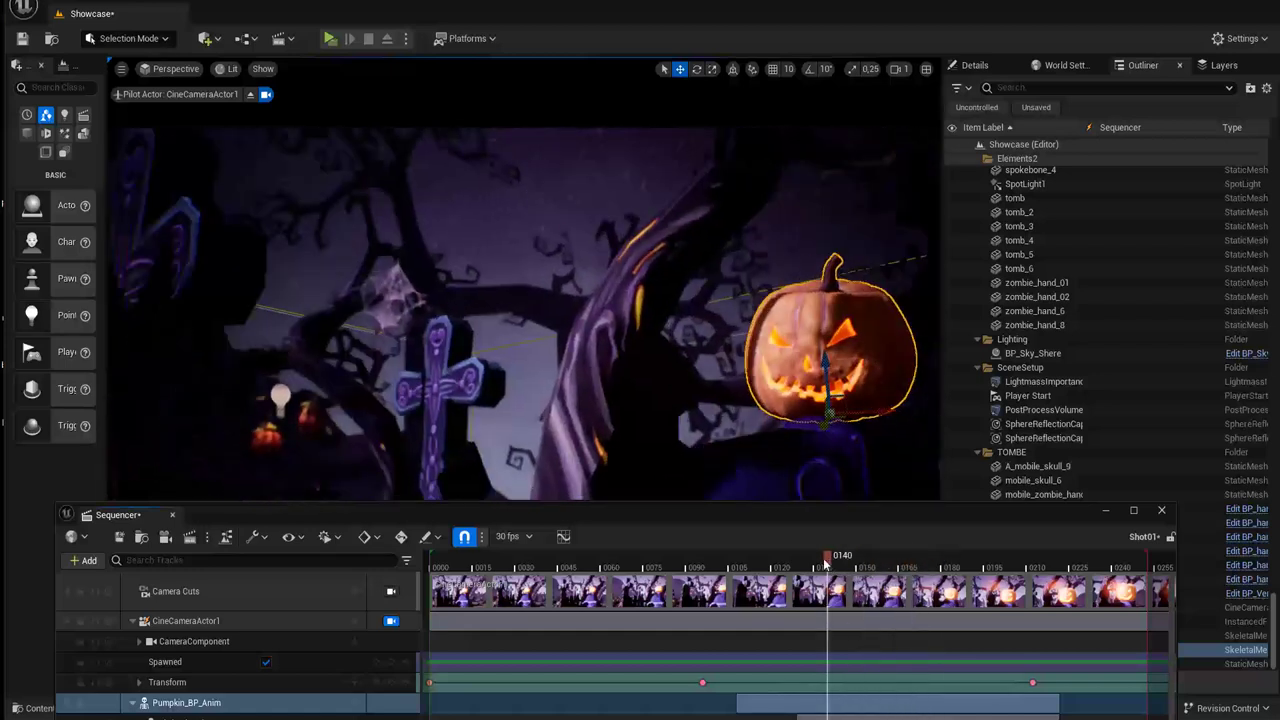
left_click_drag(858, 563, 893, 563)
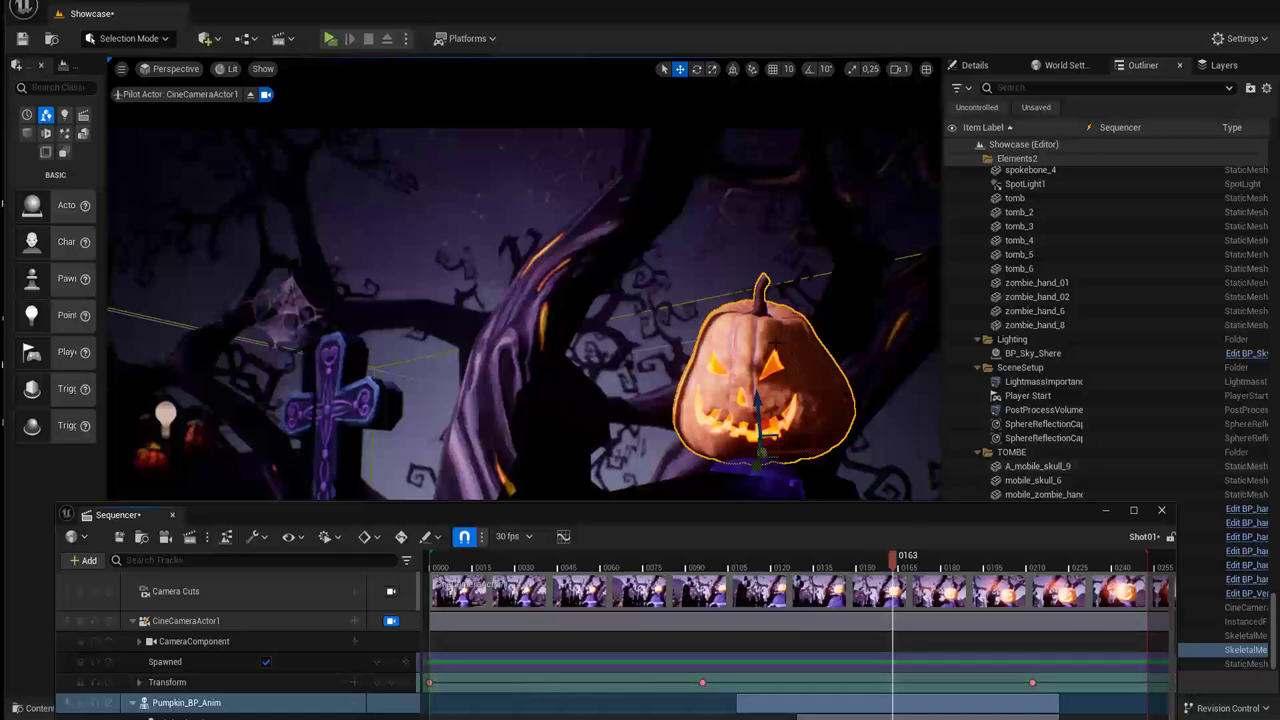
left_click(975, 66)
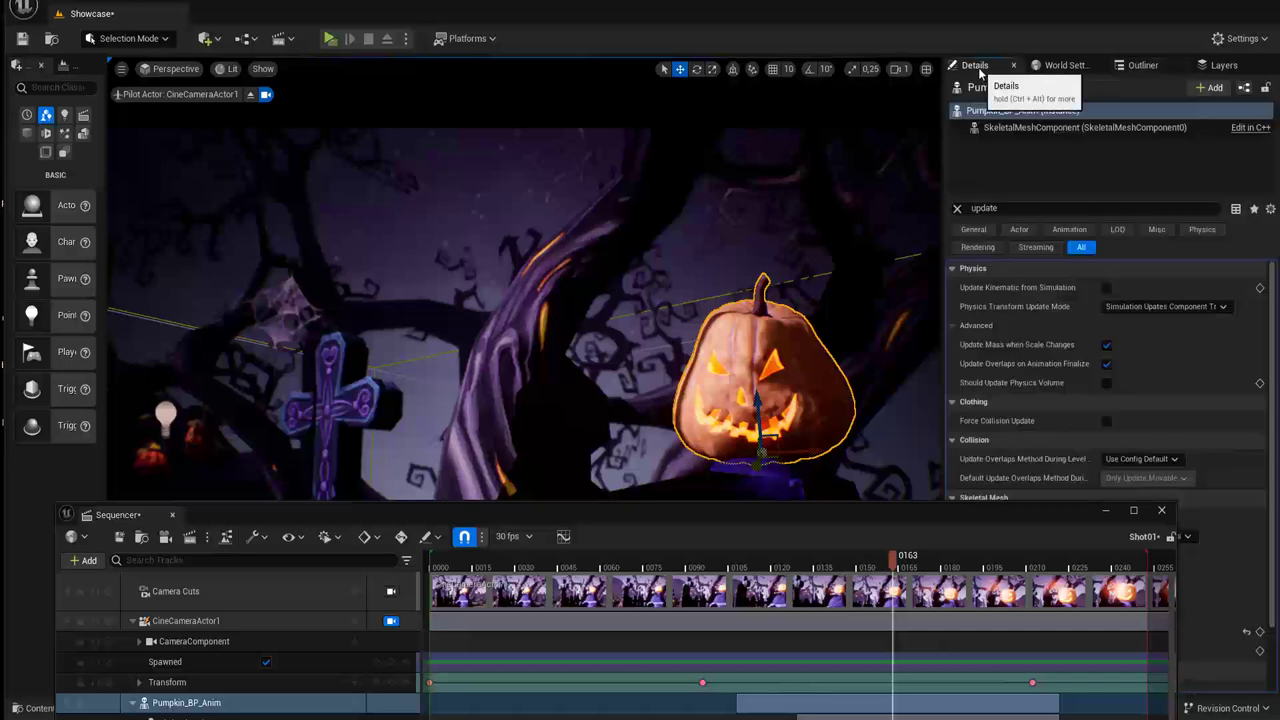
left_click_drag(883, 529, 617, 503)
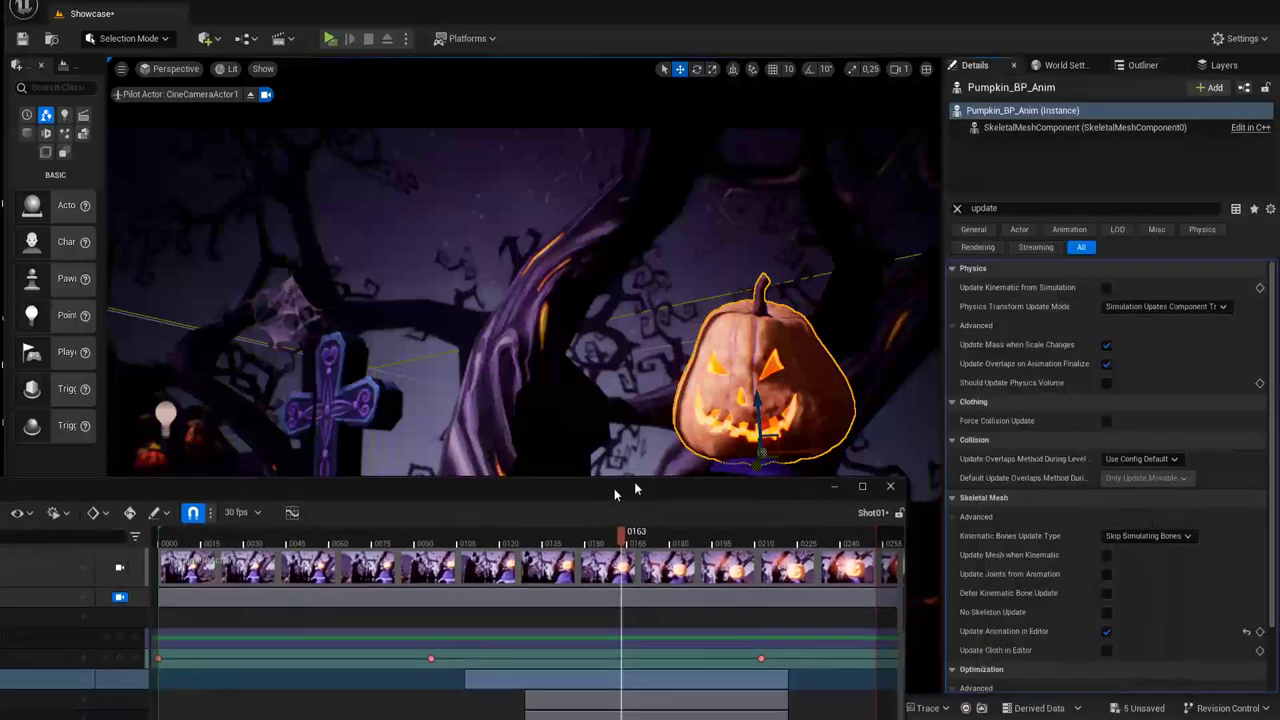
left_click(1000, 208)
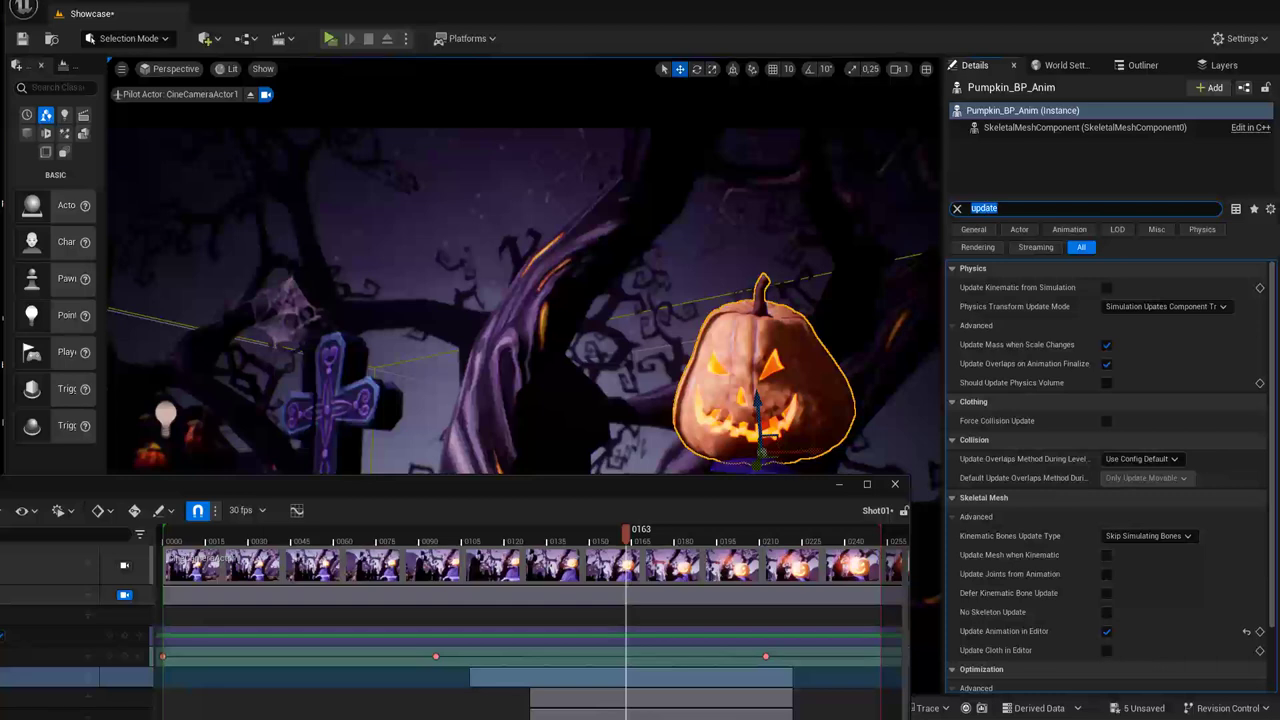
scroll(1066, 608, "down", 2)
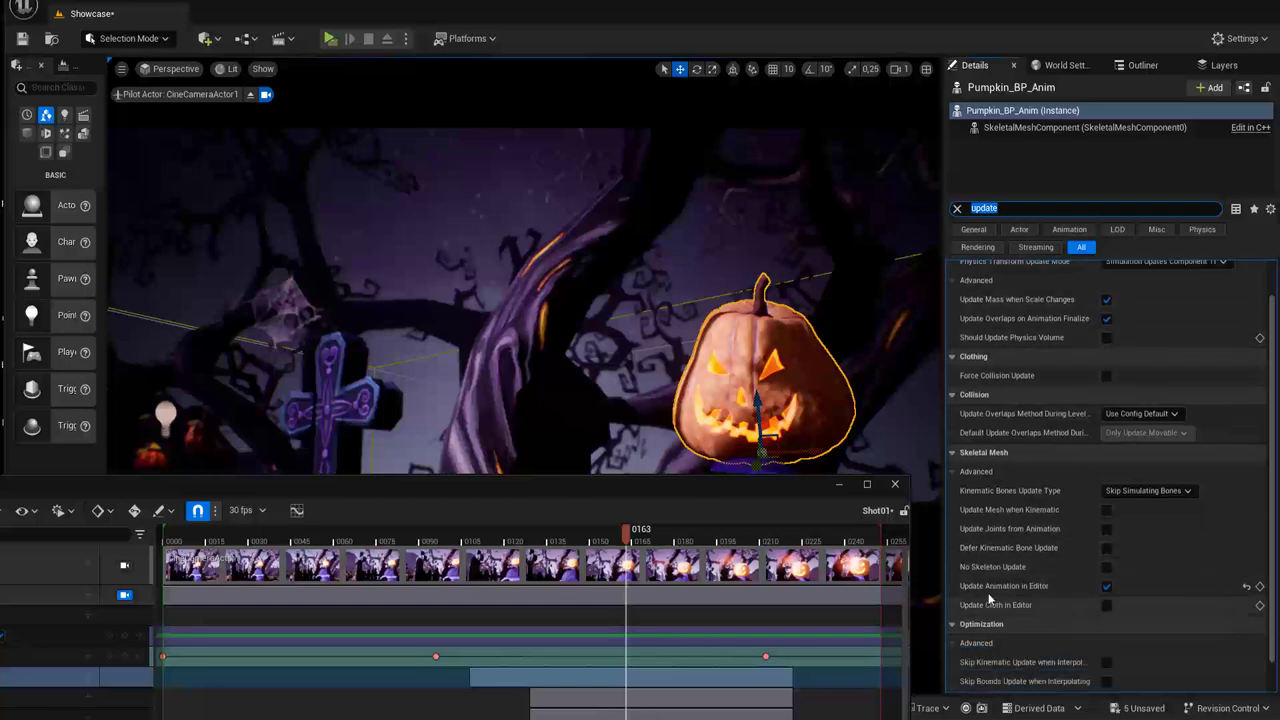
mouse_move(968, 592)
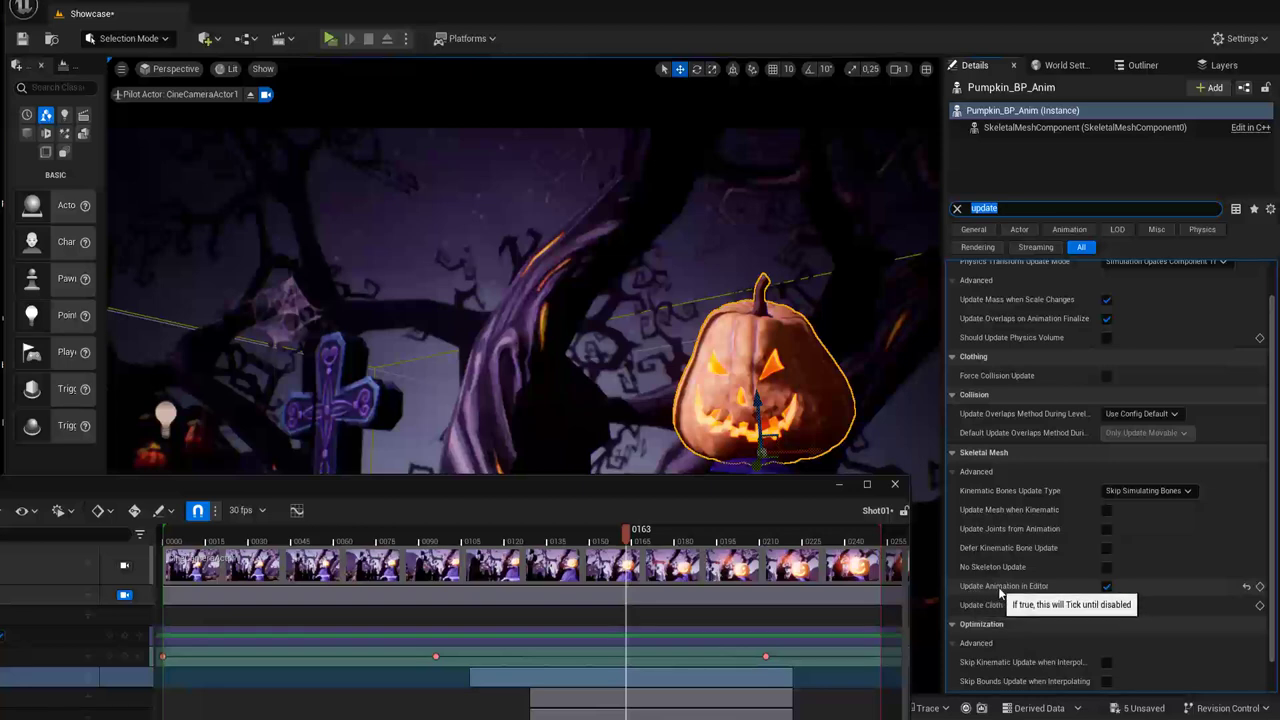
left_click(1106, 587)
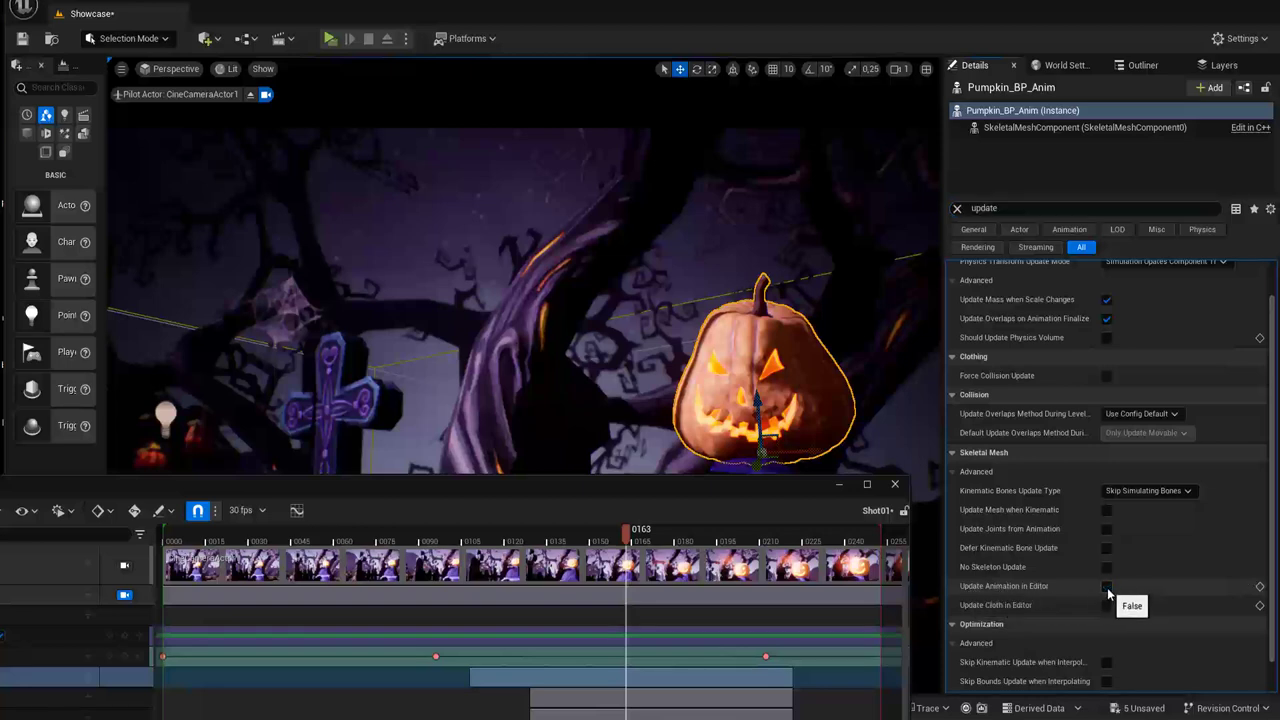
mouse_move(686, 491)
left_mouse_down()
mouse_move(876, 451)
mouse_move(889, 484)
mouse_move(843, 527)
mouse_move(824, 527)
left_mouse_up()
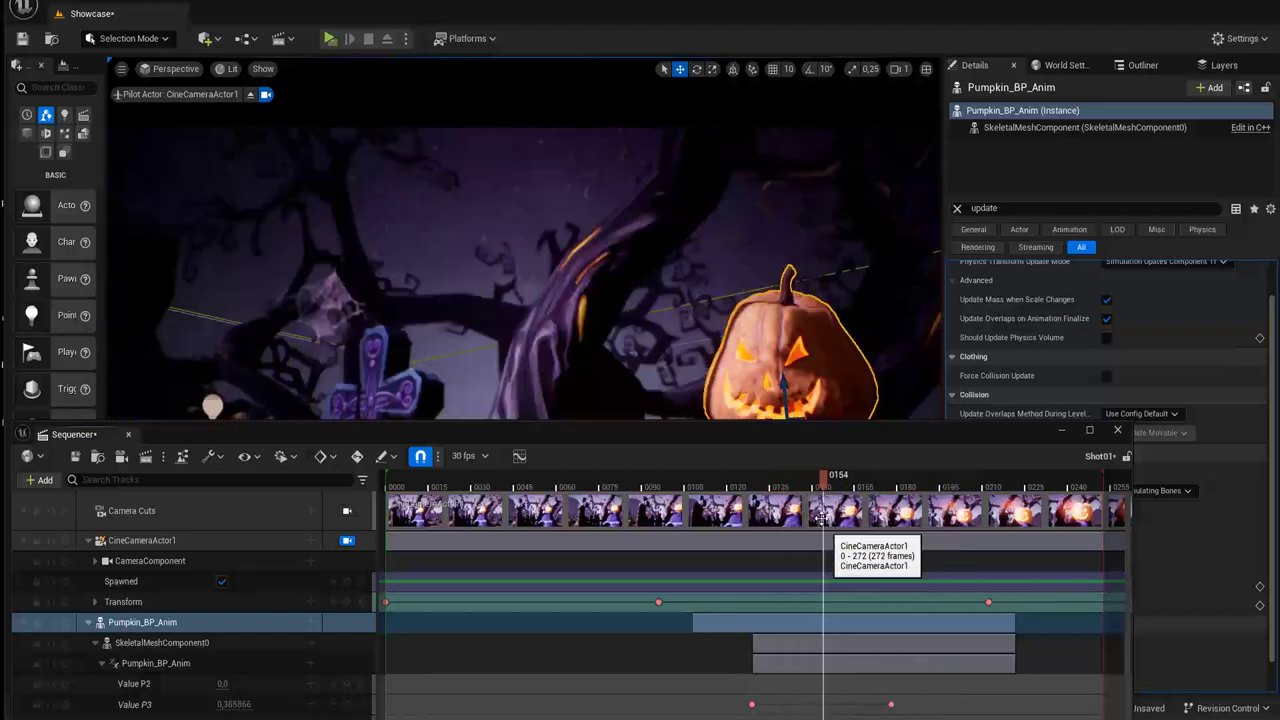
left_click_drag(794, 436, 688, 491)
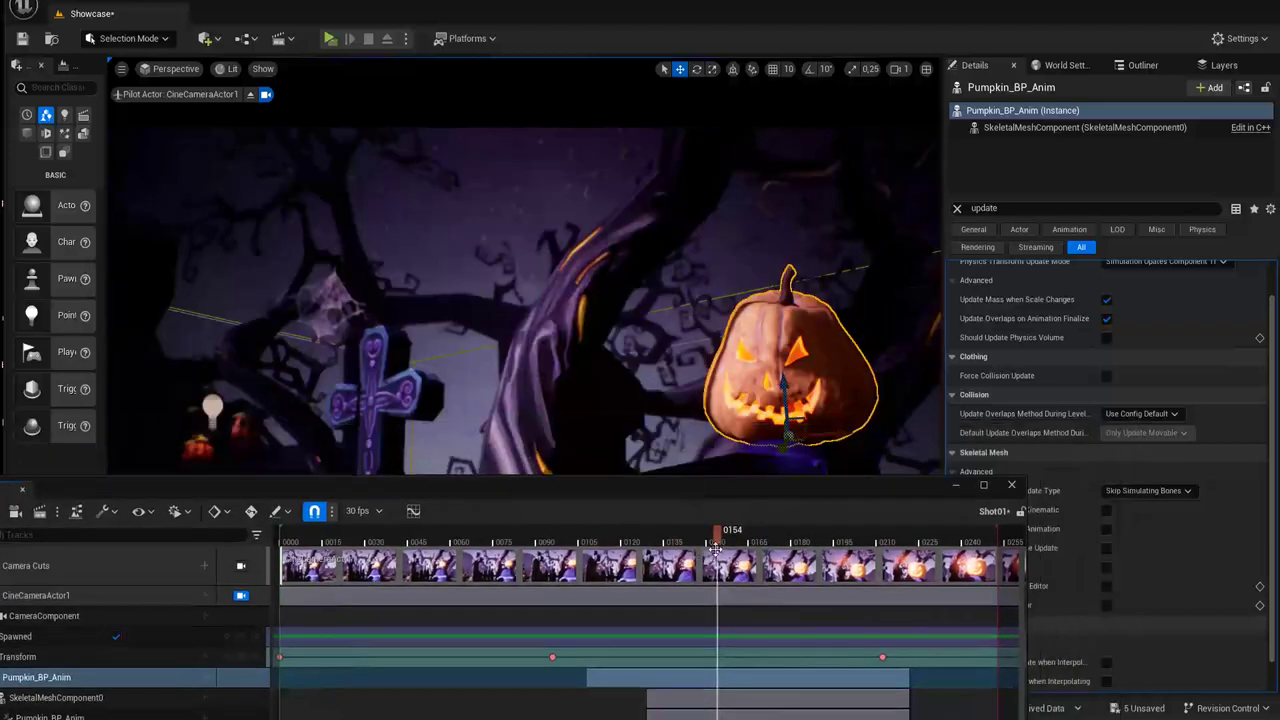
mouse_move(575, 543)
left_mouse_down()
mouse_move(548, 543)
mouse_move(780, 541)
left_mouse_up()
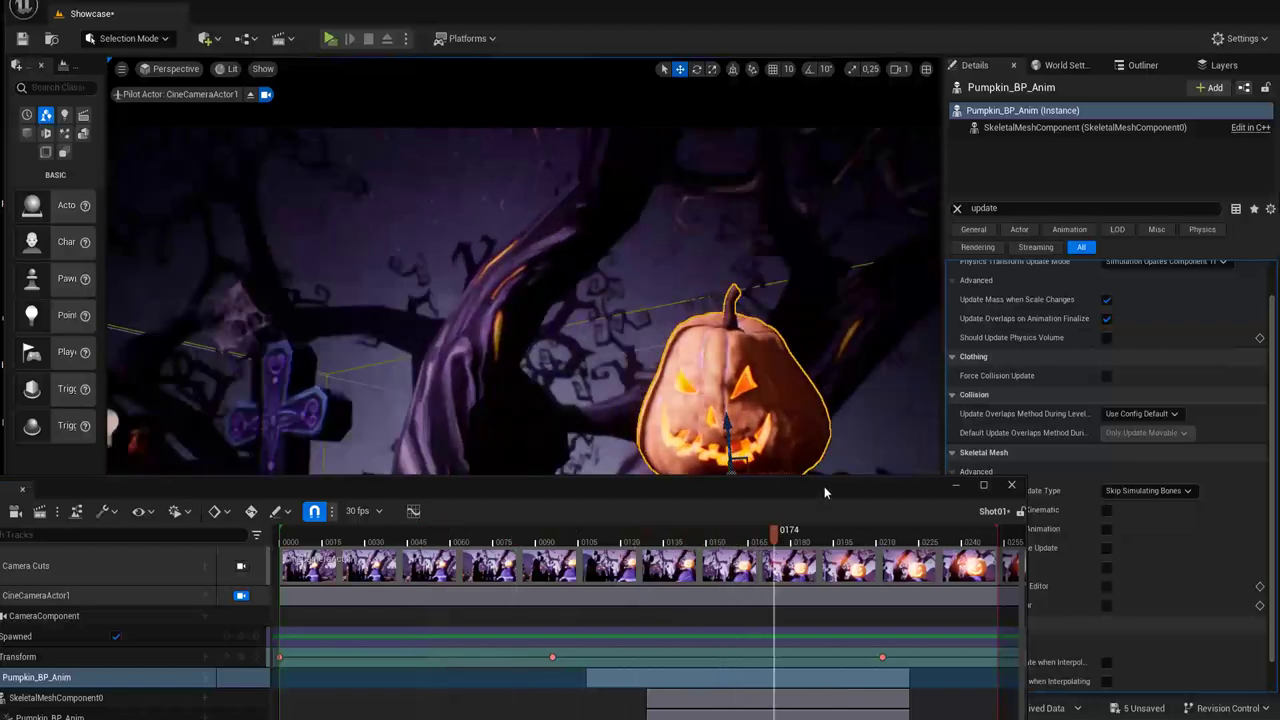
left_click_drag(824, 486, 728, 496)
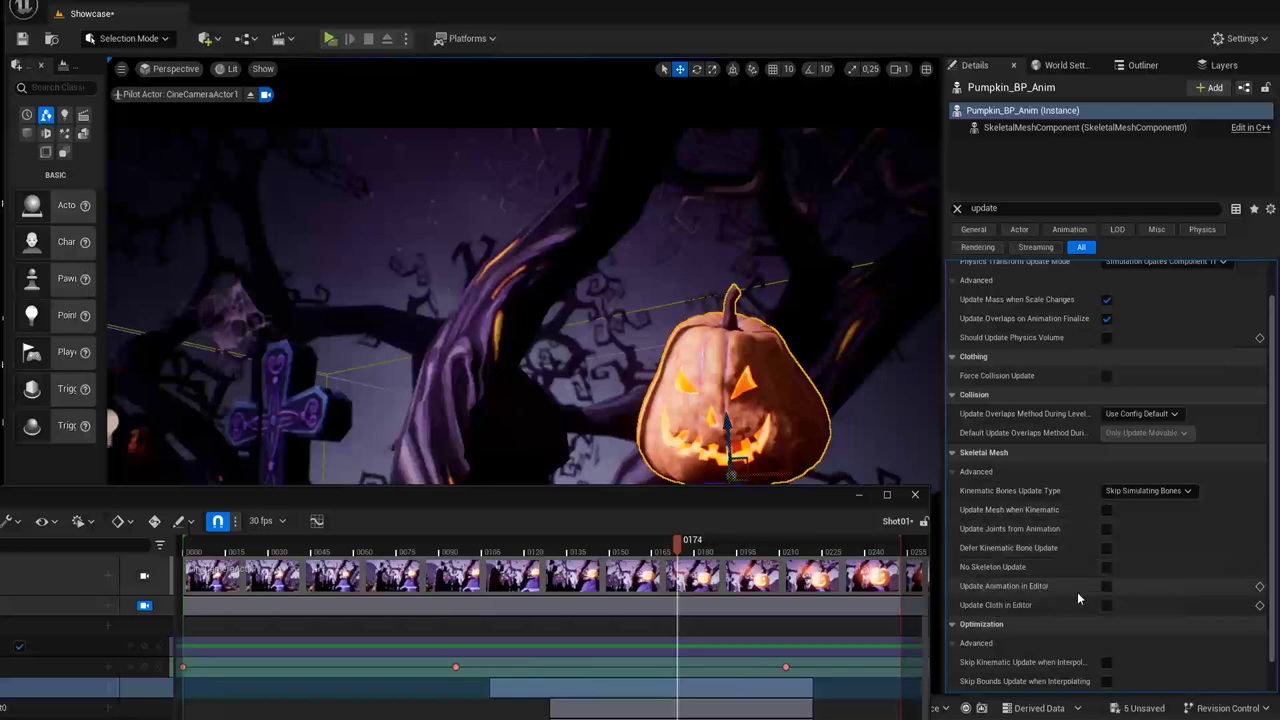
left_click(1106, 587)
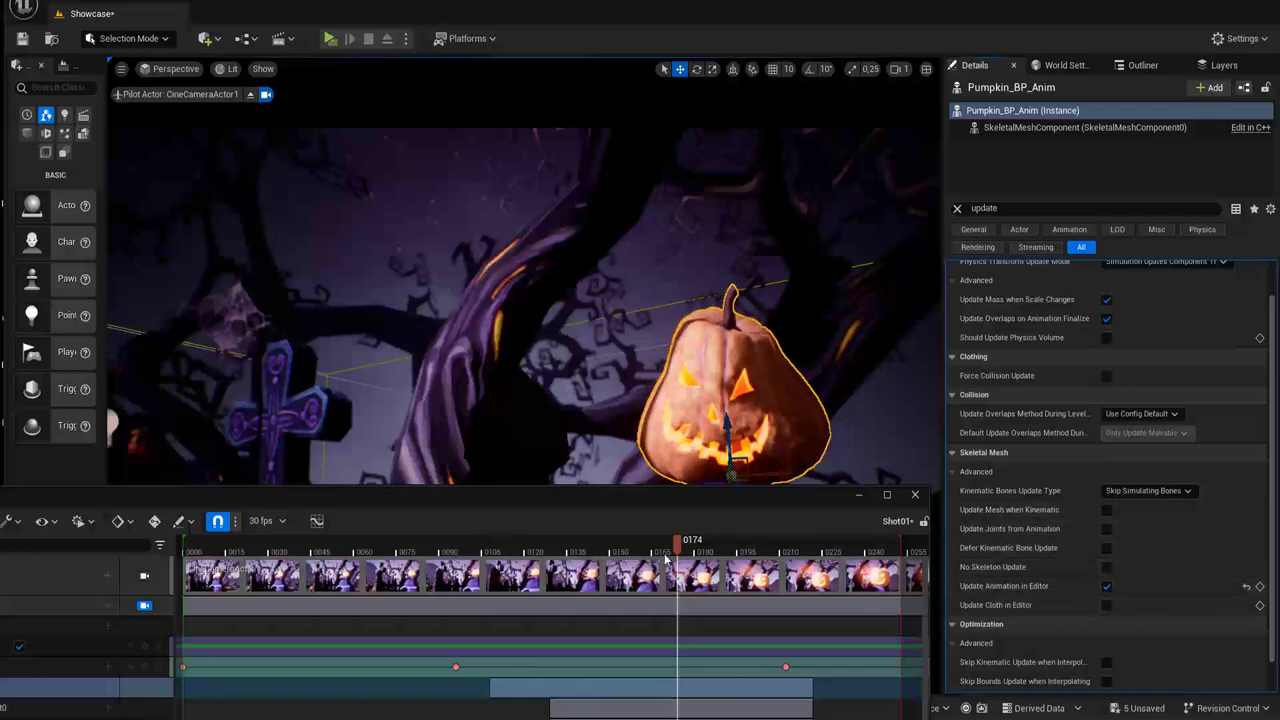
left_click_drag(677, 546, 505, 560)
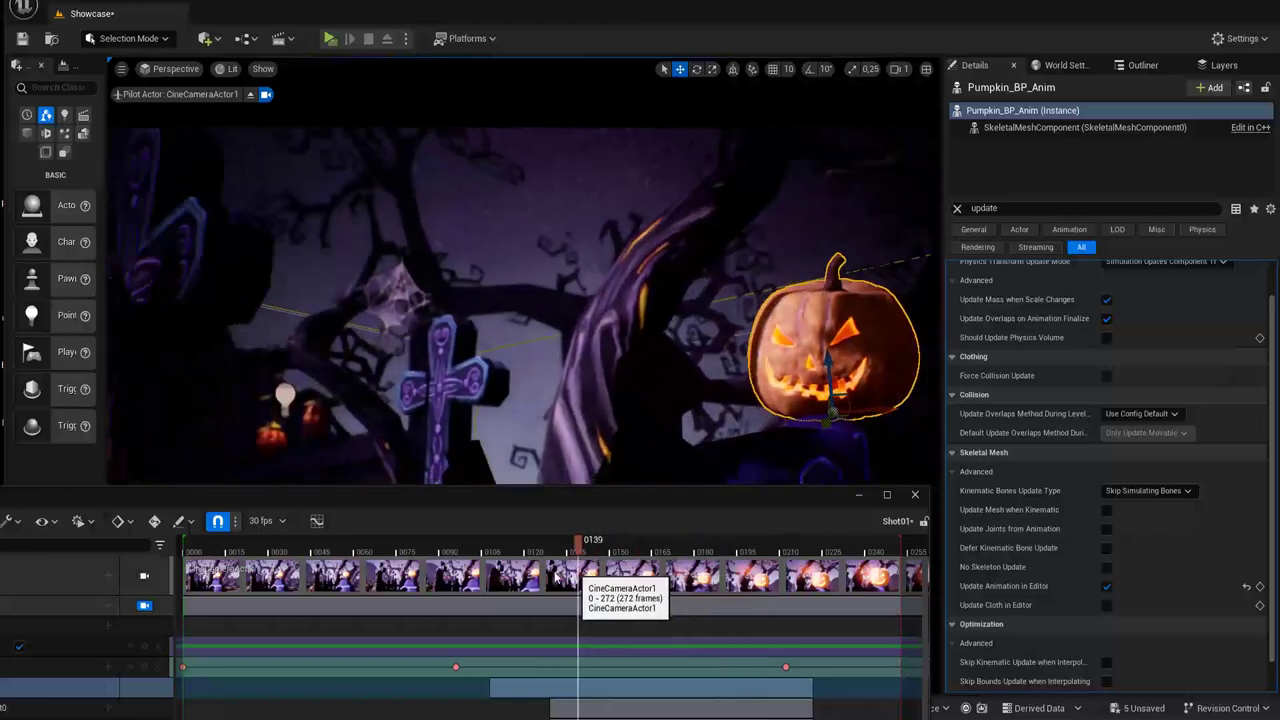
Undock Sequencer into its own window and move the playhead to frame 0150
mouse_move(485, 489)
left_mouse_down()
mouse_move(733, 322)
mouse_move(702, 333)
left_mouse_up()
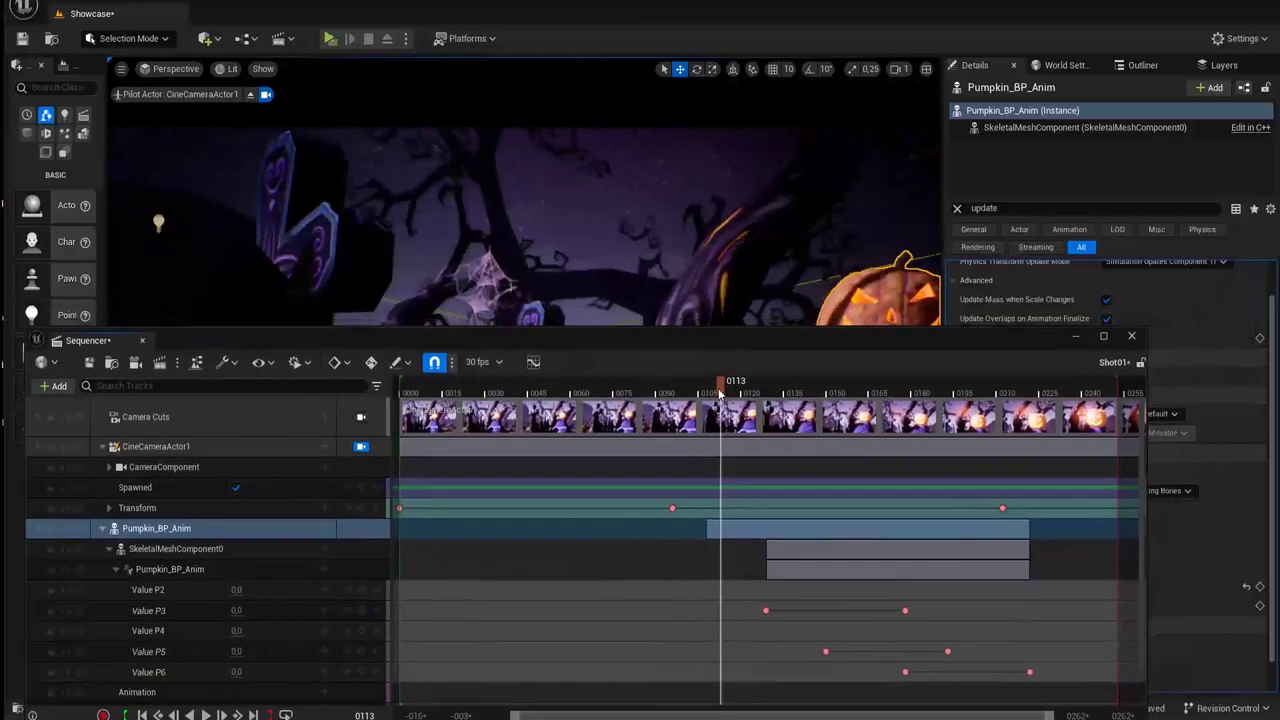
left_click_drag(720, 393, 749, 393)
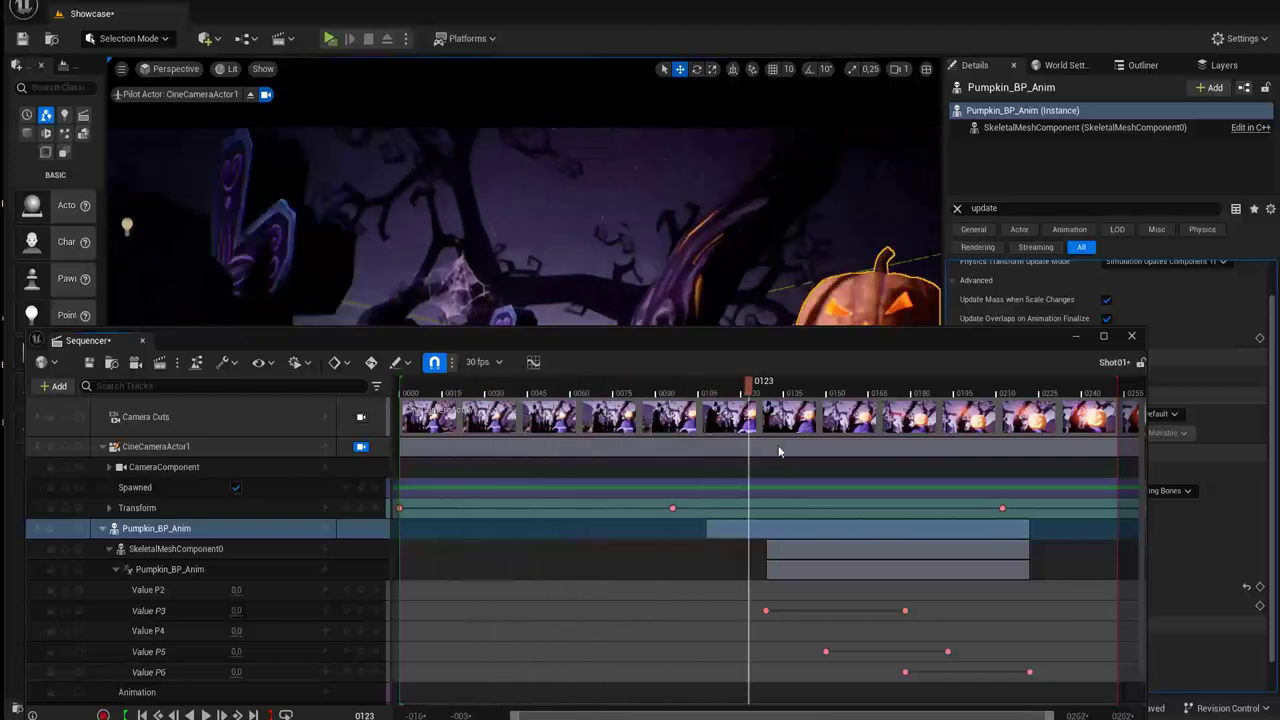
left_click(797, 388)
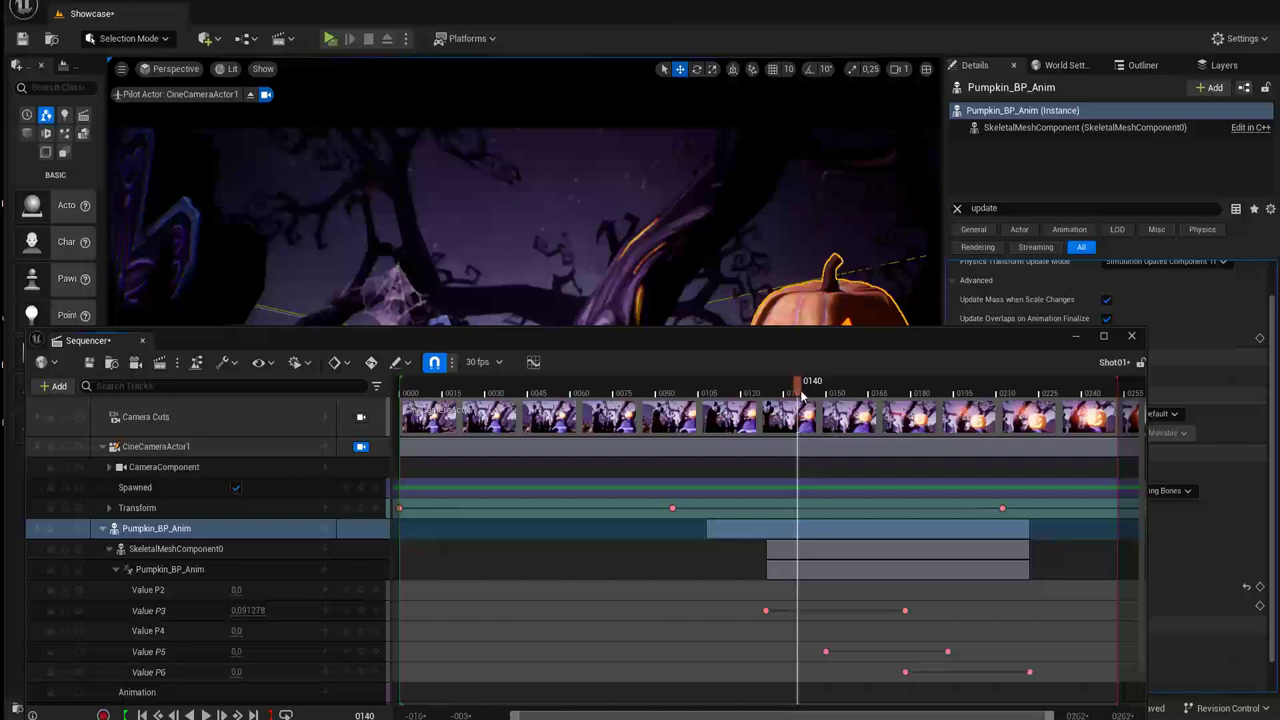
left_click_drag(801, 396, 826, 393)
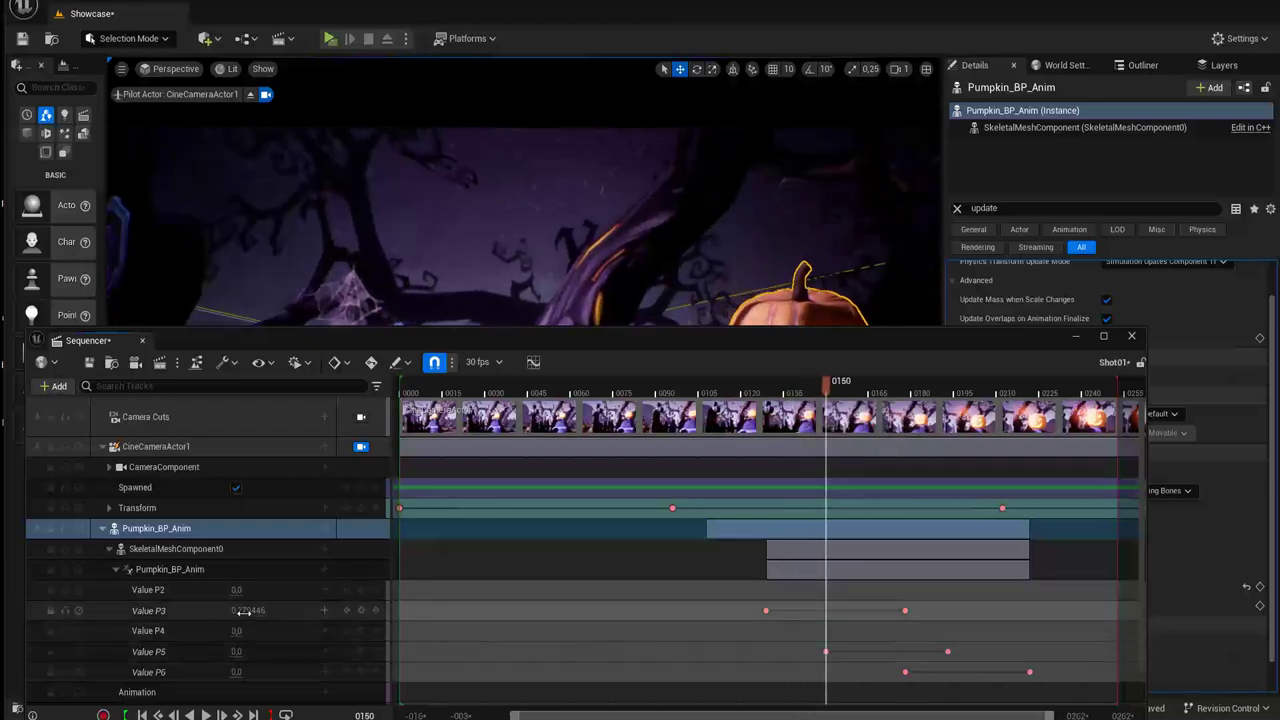
Key Value P3 at about 0.919 on frame 150, then scrub back to frame 124 to compare
left_click_drag(491, 325, 491, 376)
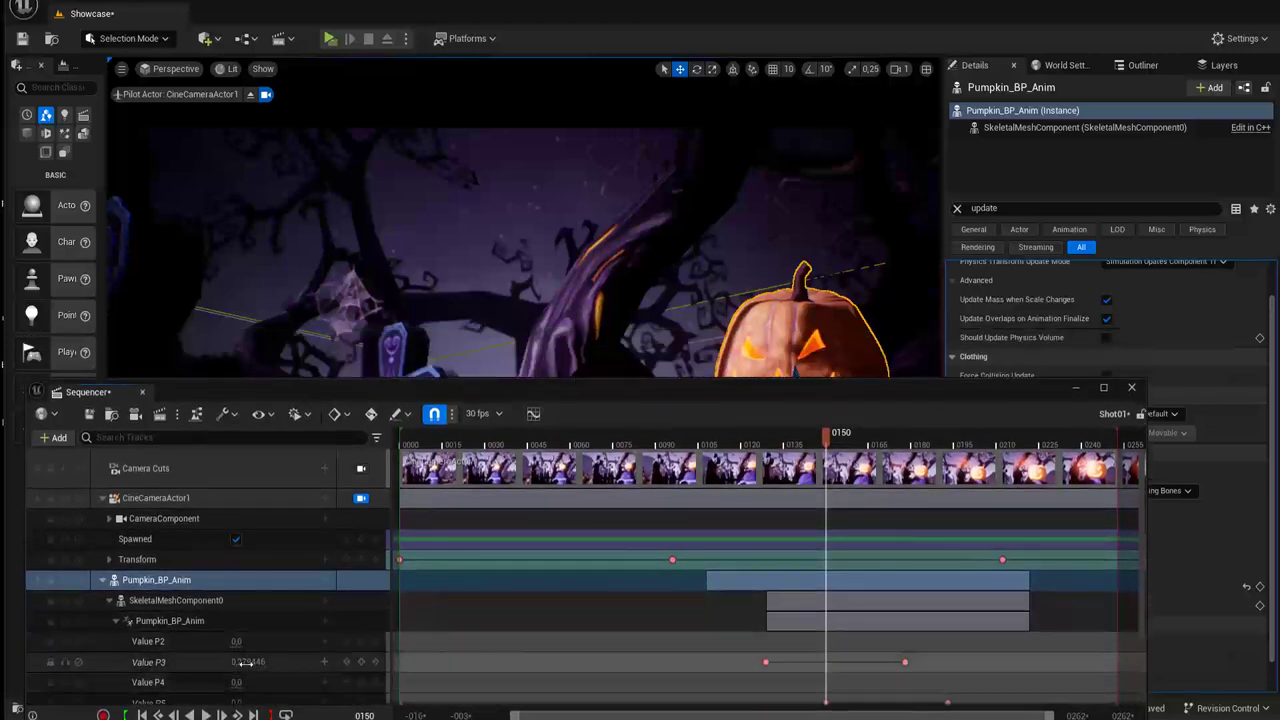
left_click_drag(245, 662, 270, 662)
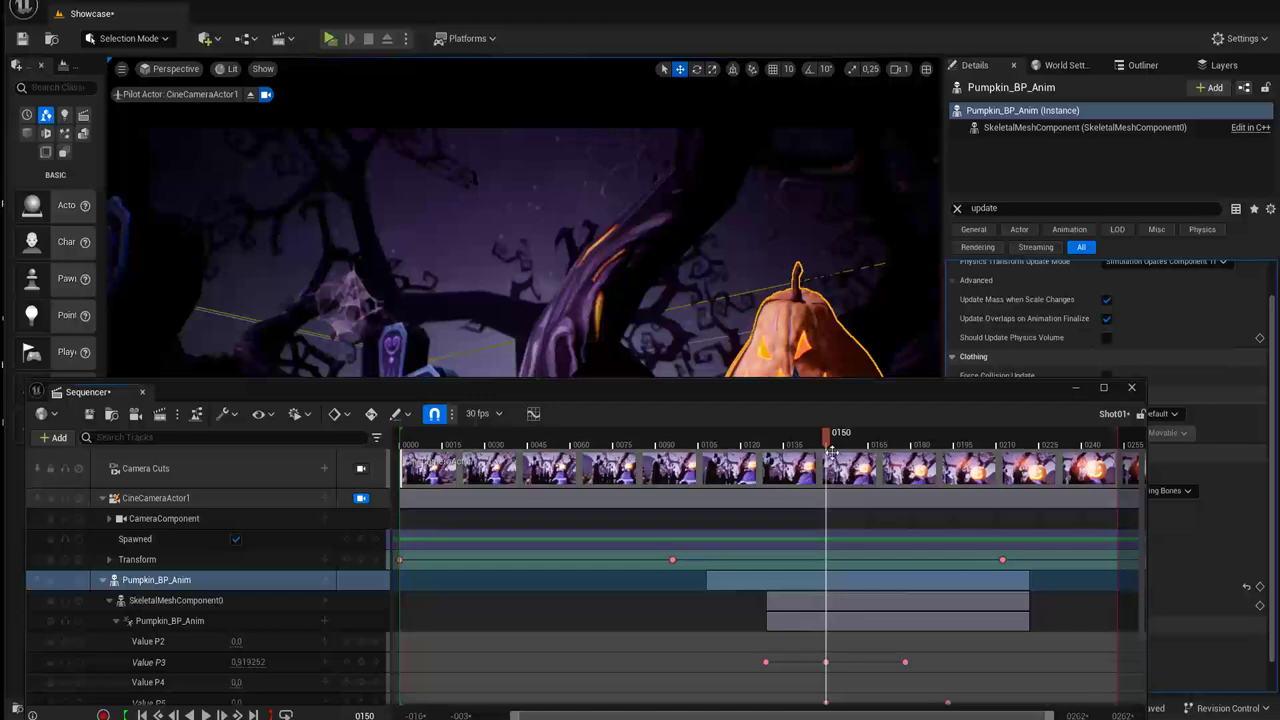
mouse_move(826, 433)
left_mouse_down()
mouse_move(752, 433)
mouse_move(903, 490)
left_mouse_up()
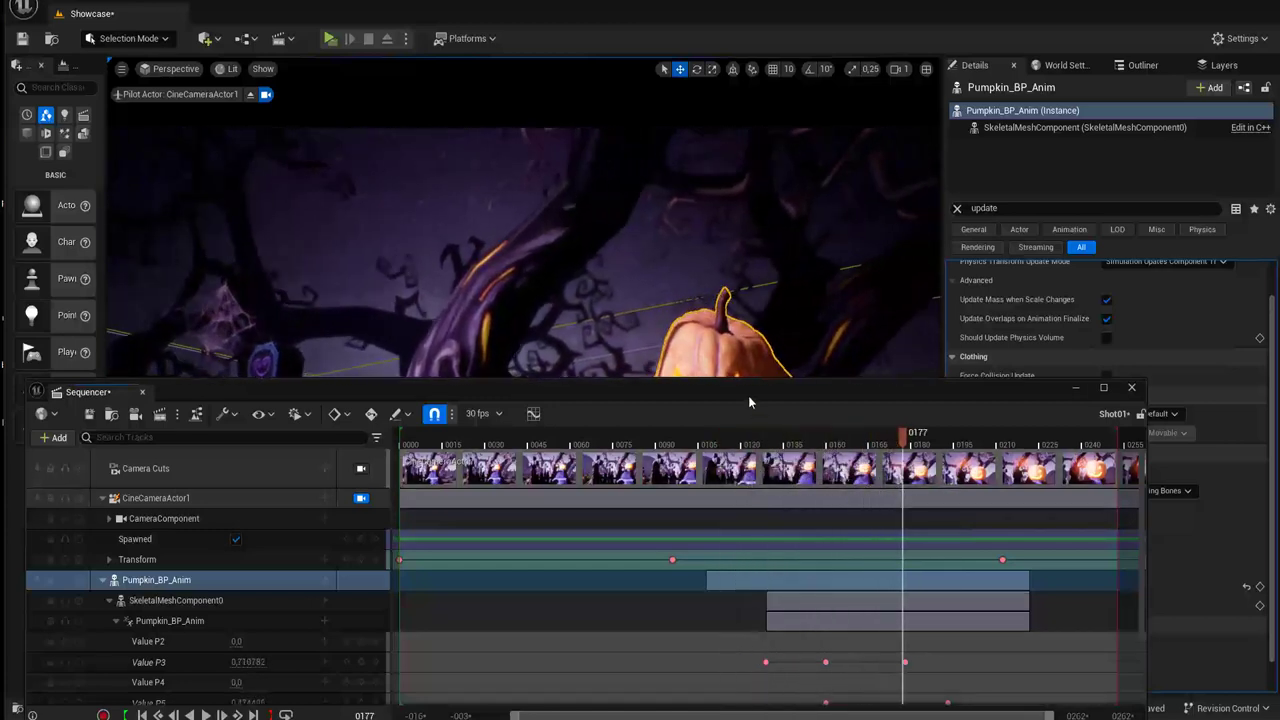
left_click_drag(748, 381, 752, 561)
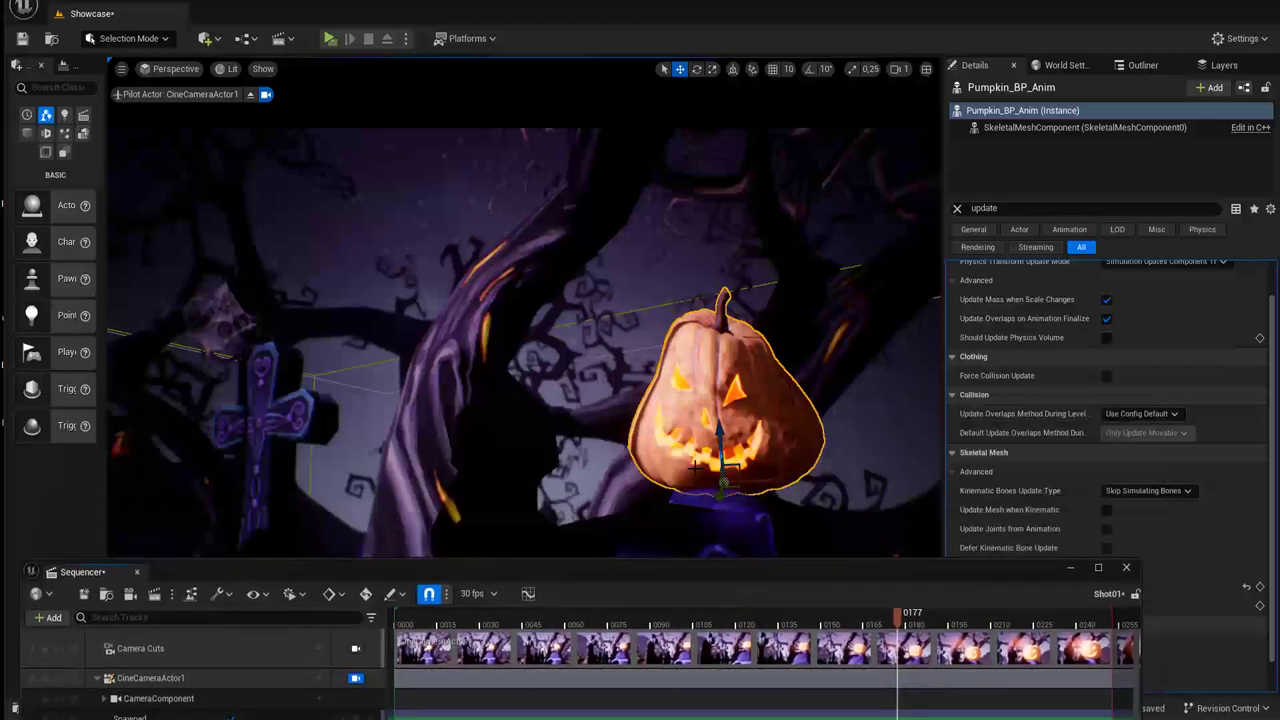
left_click_drag(710, 571, 740, 285)
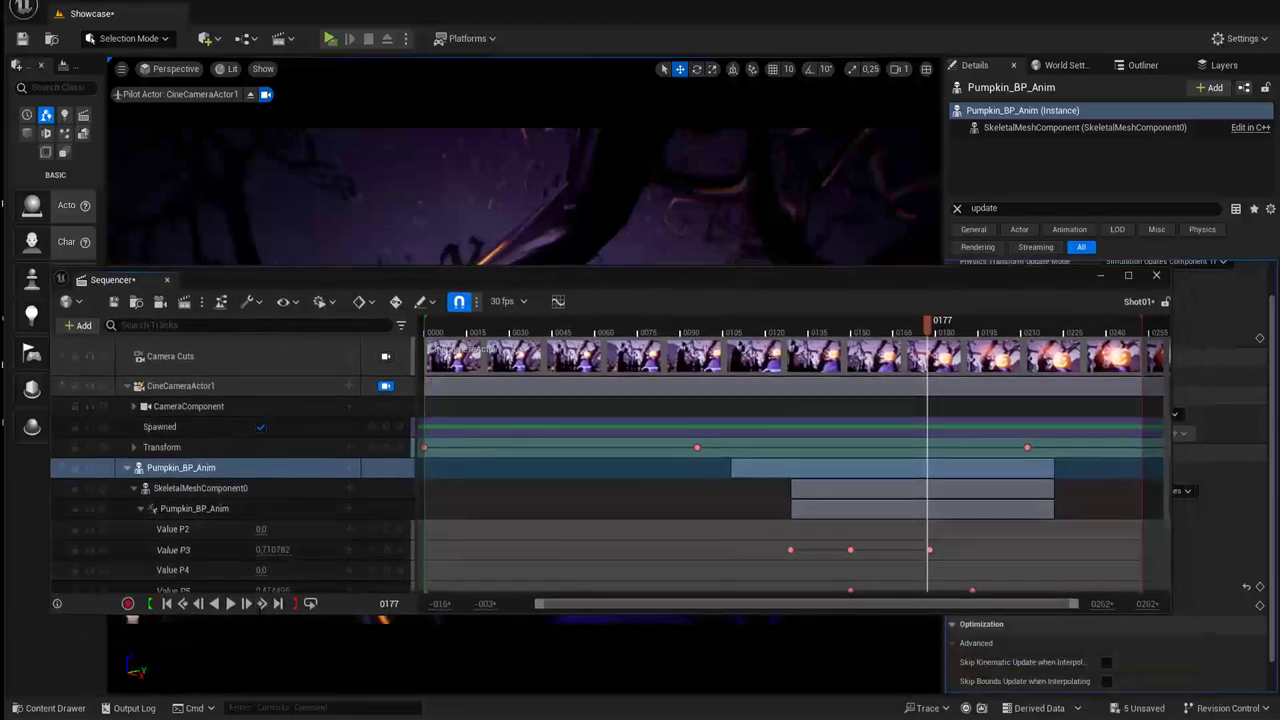
left_click_drag(260, 613, 260, 682)
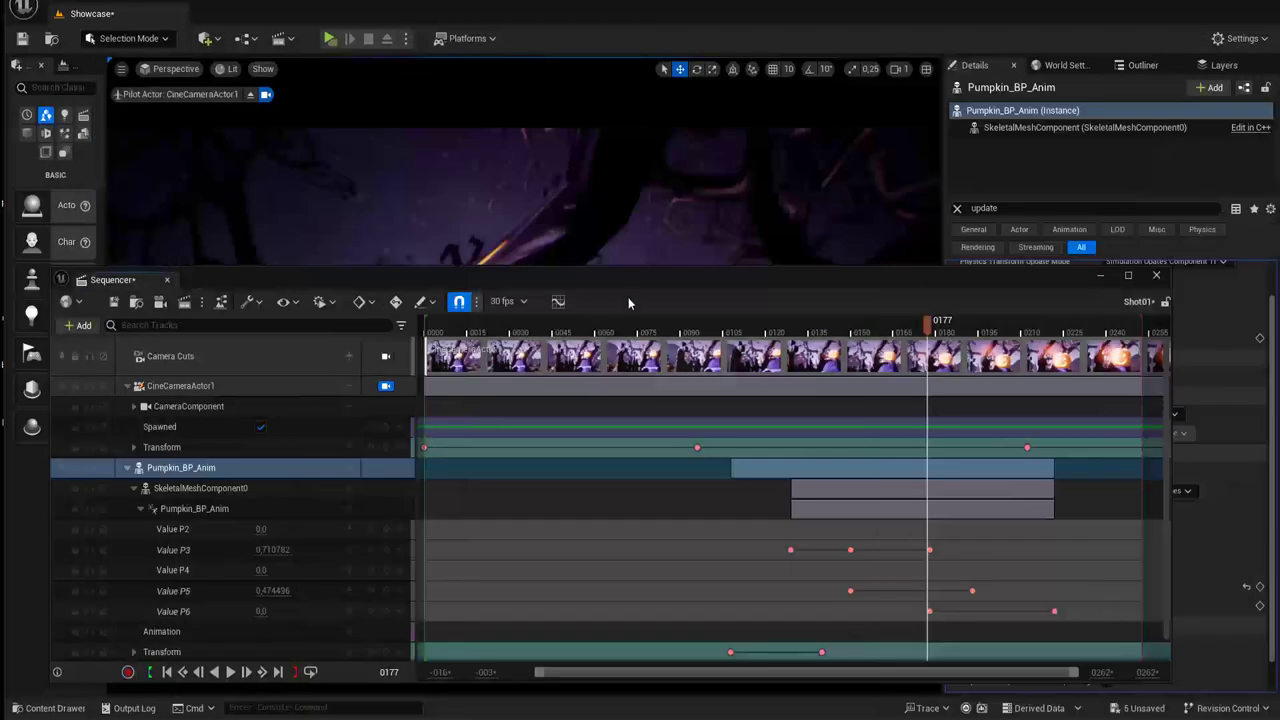
left_click_drag(629, 276, 663, 527)
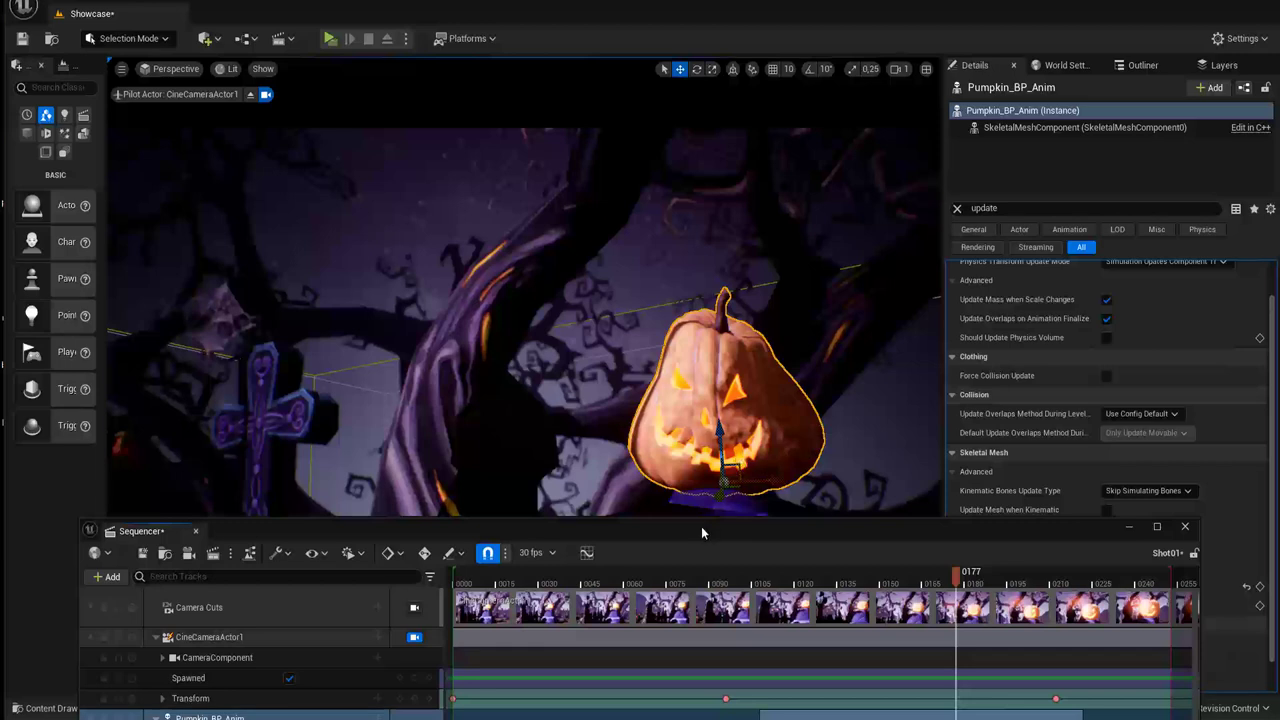
mouse_move(710, 519)
left_mouse_down()
mouse_move(712, 223)
mouse_move(688, 291)
left_mouse_up()
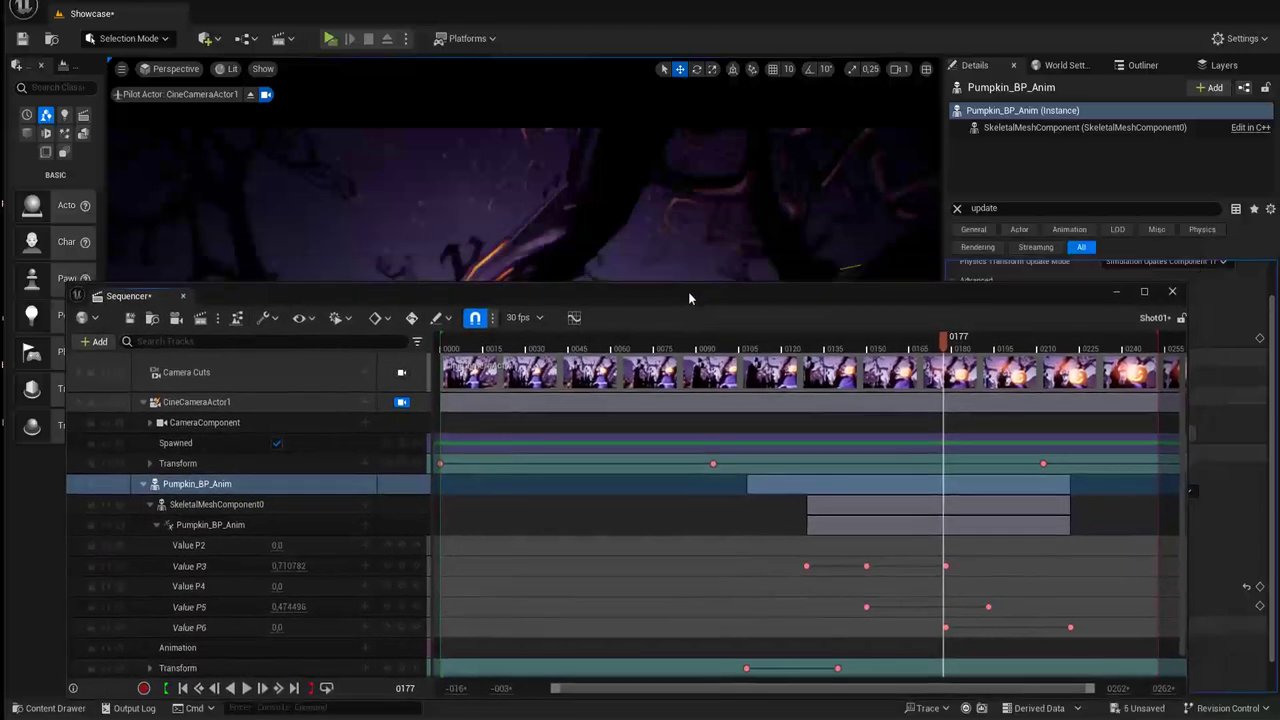